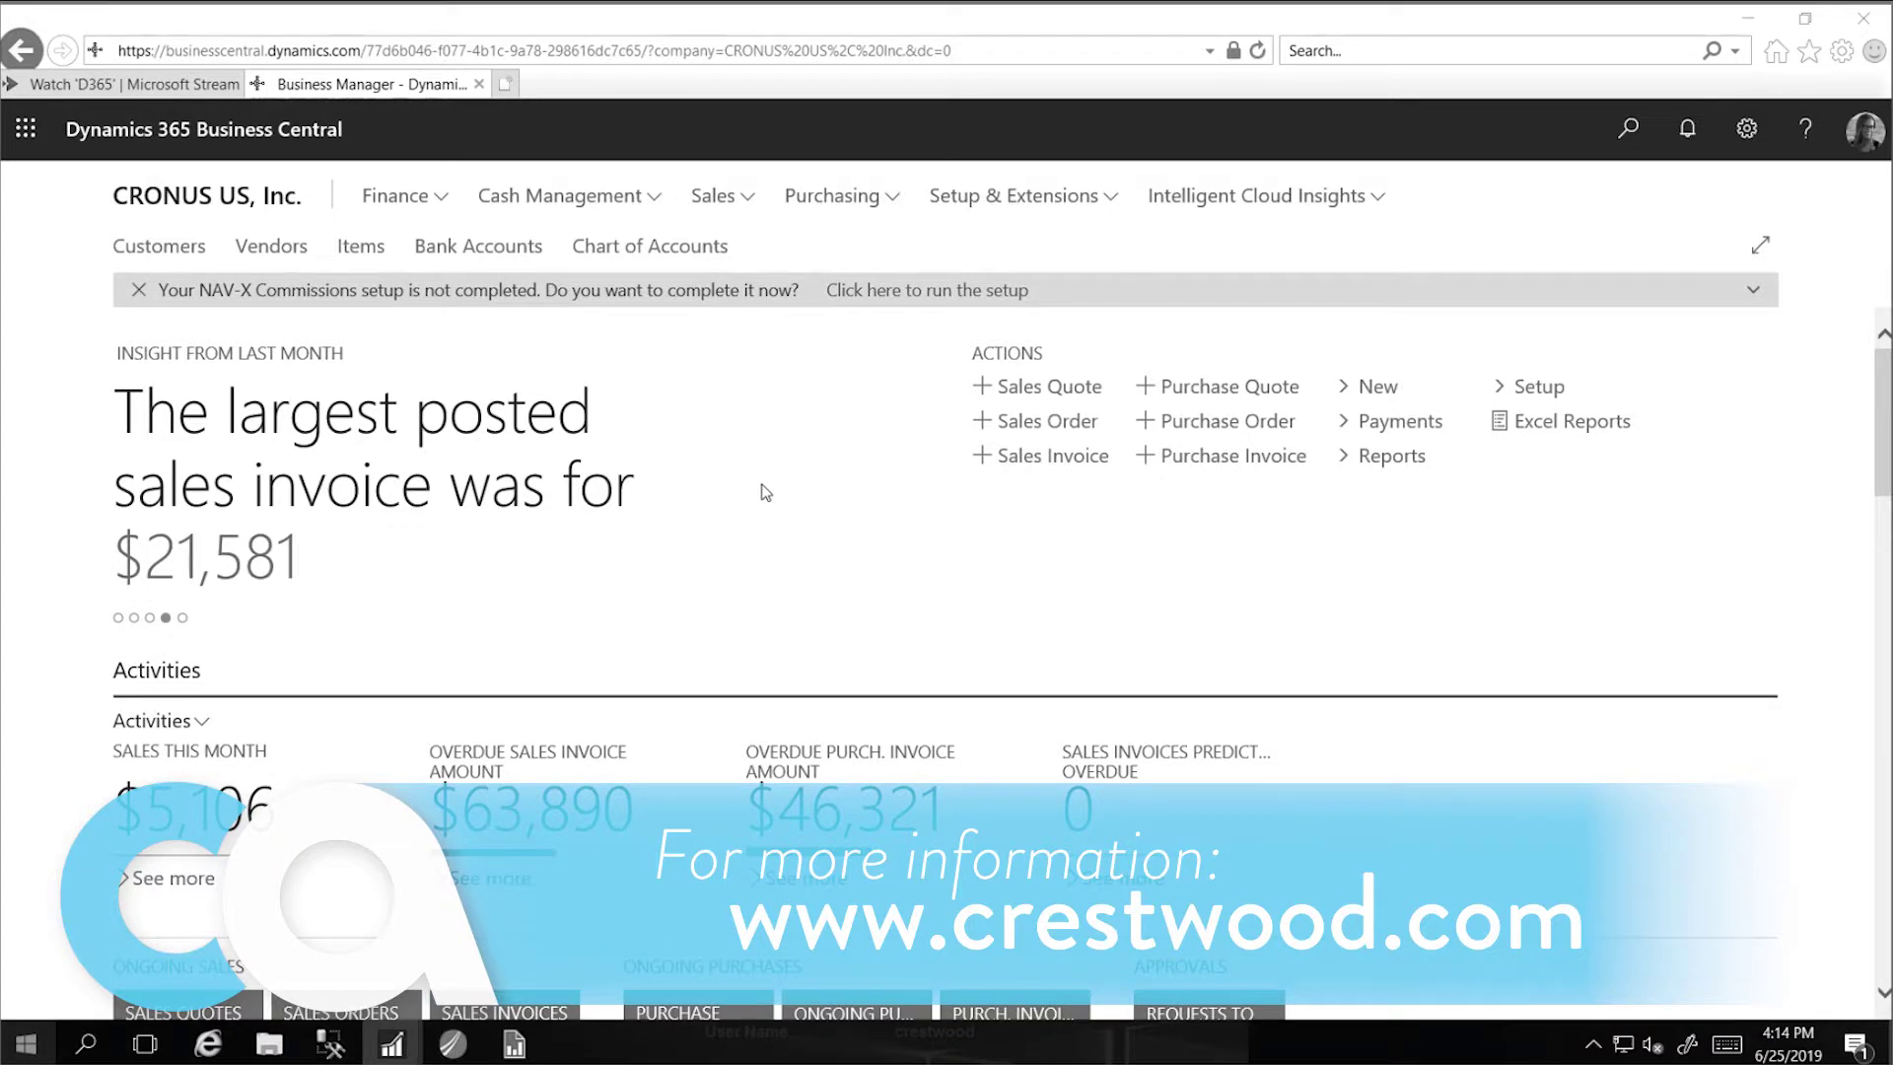
# Step: Open the Purchase Orders list from the Purchasing menu
pyautogui.click(847, 202)
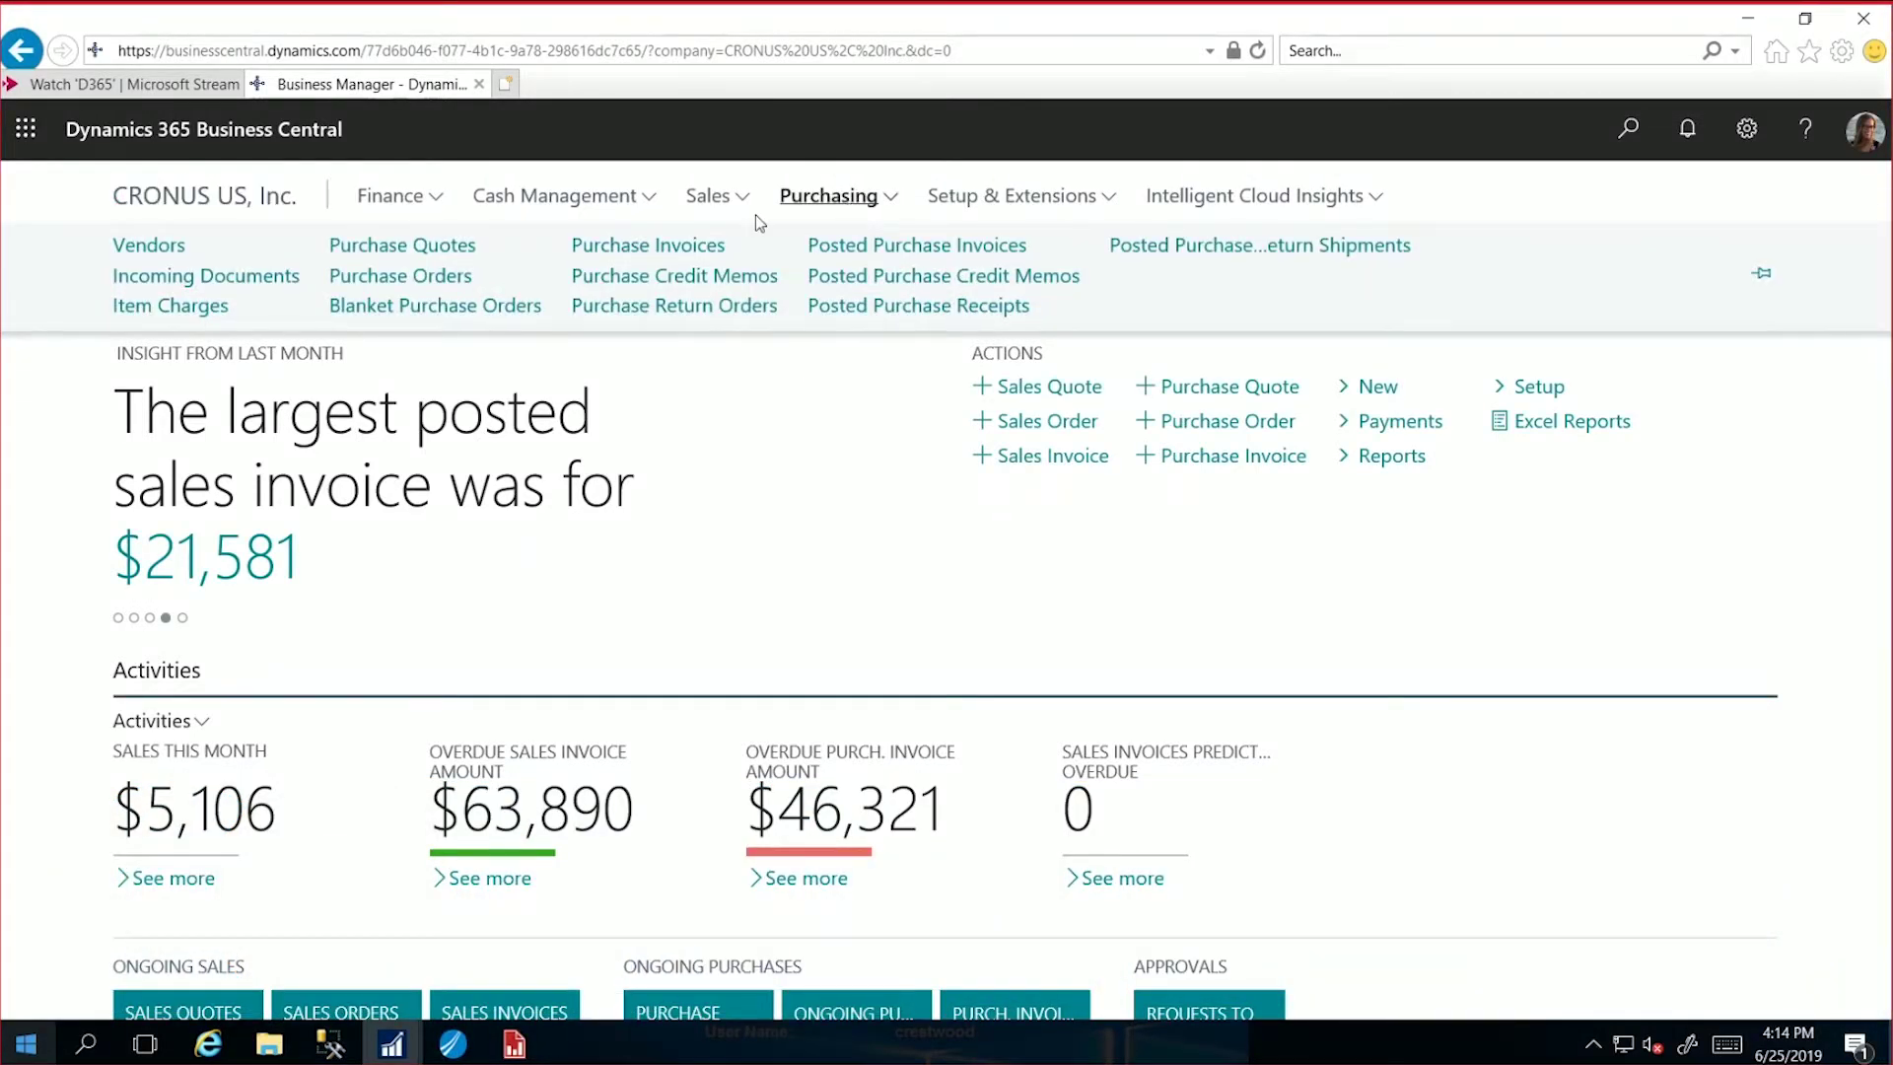
pyautogui.click(418, 274)
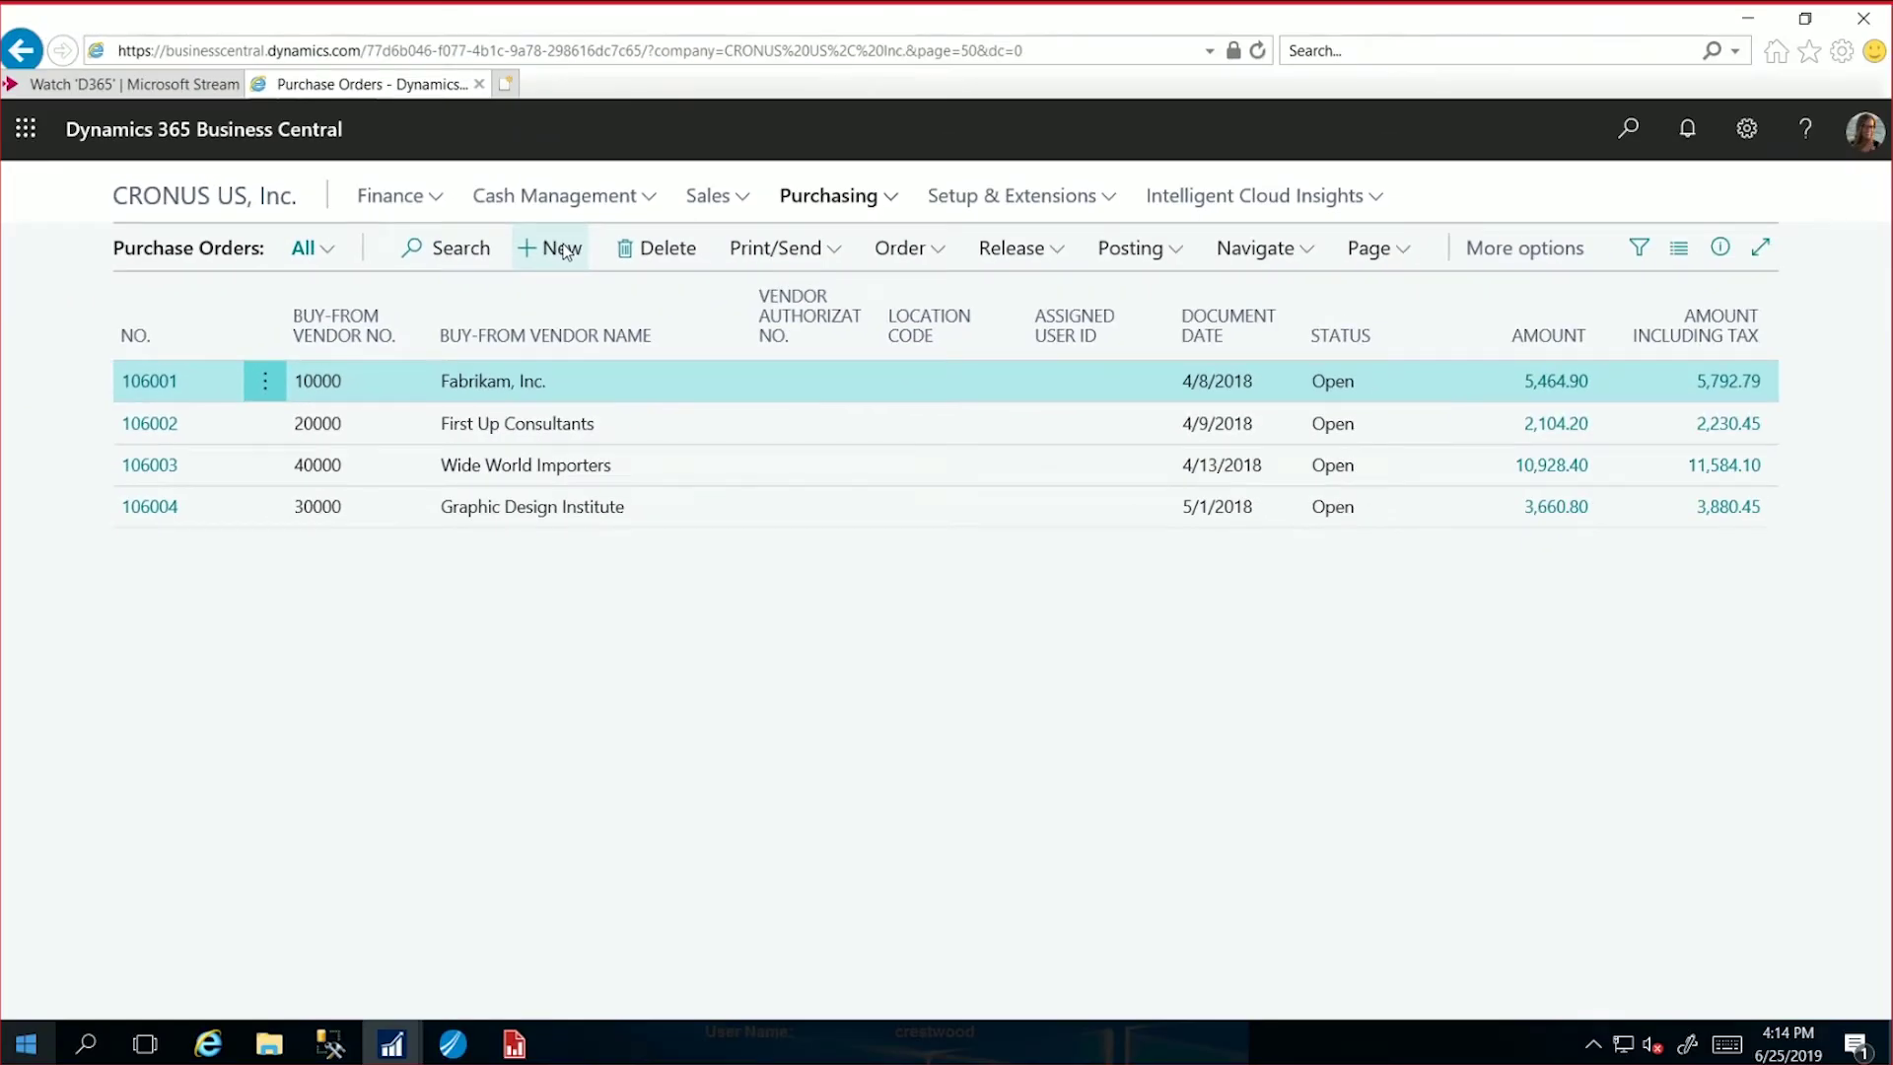
# Step: Create a new purchase order for vendor 40000 Wide World Importers with vendor invoice number 0625test
pyautogui.click(564, 252)
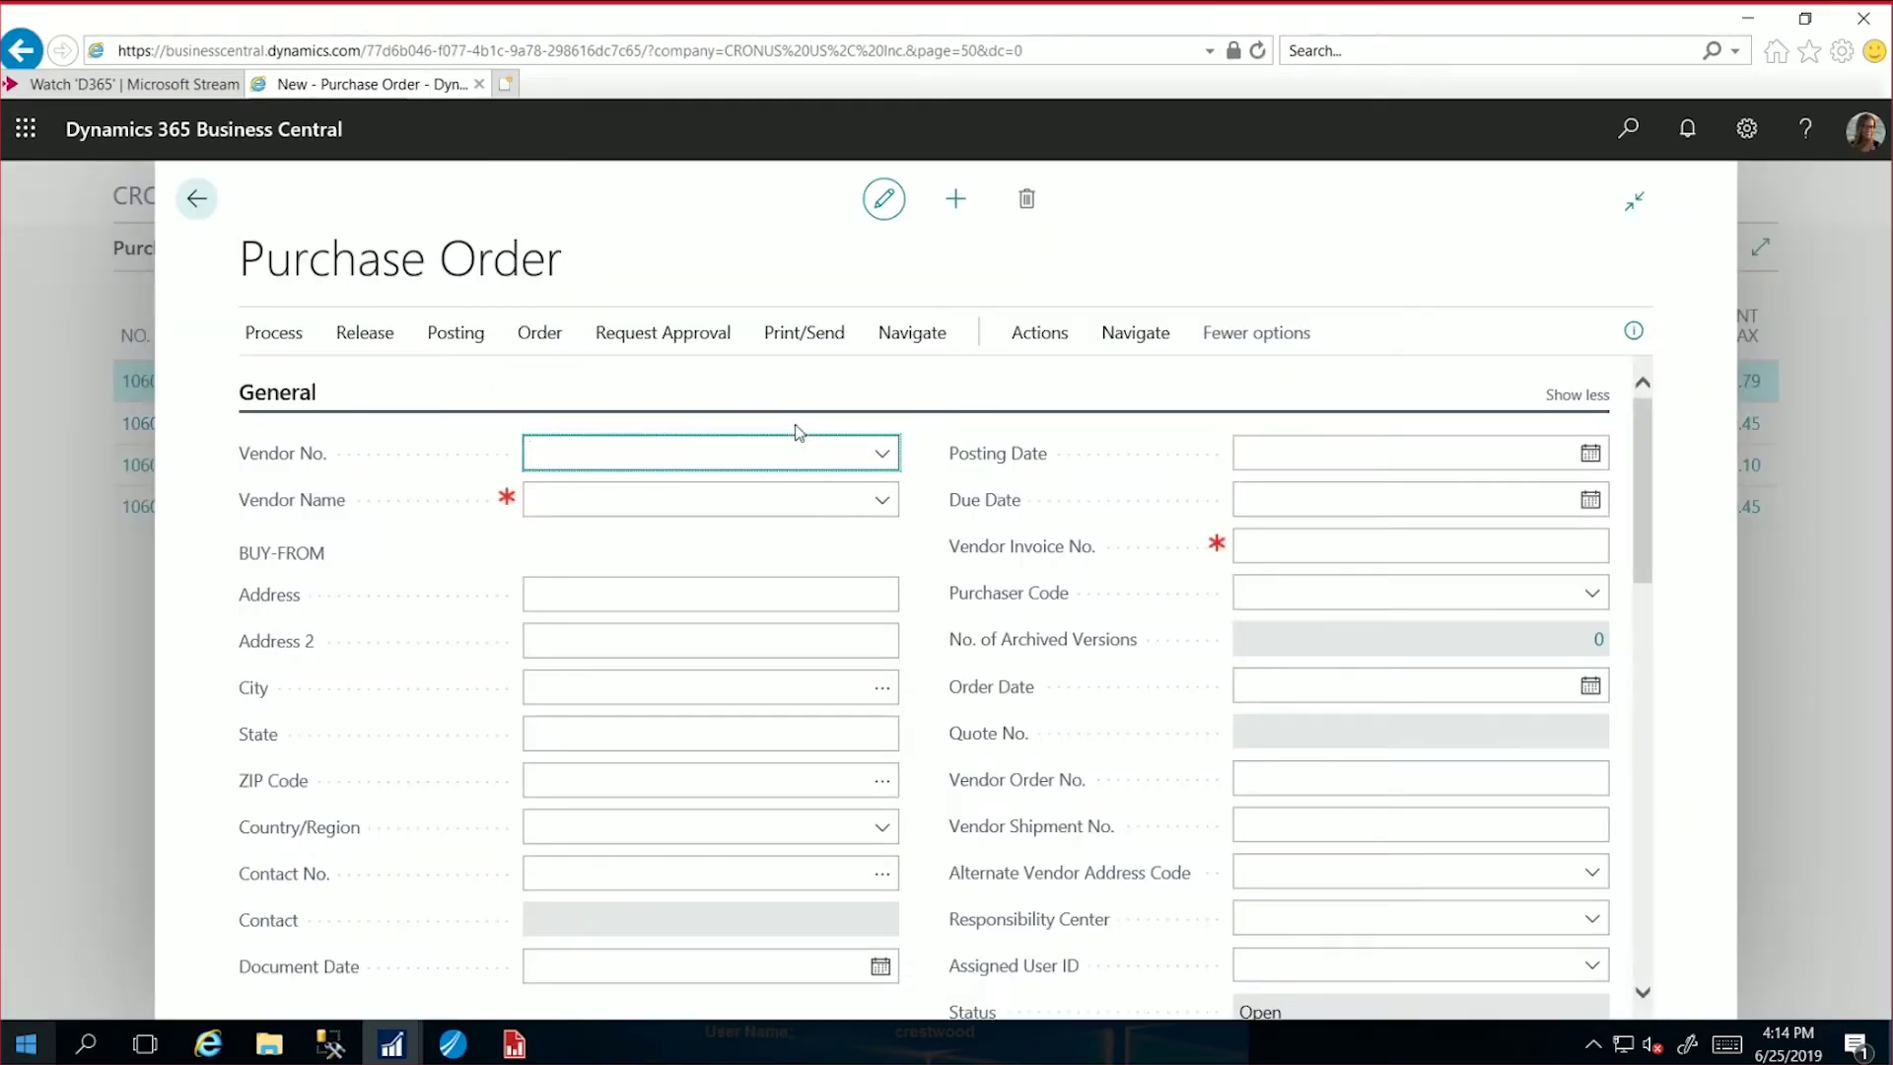
pyautogui.click(883, 456)
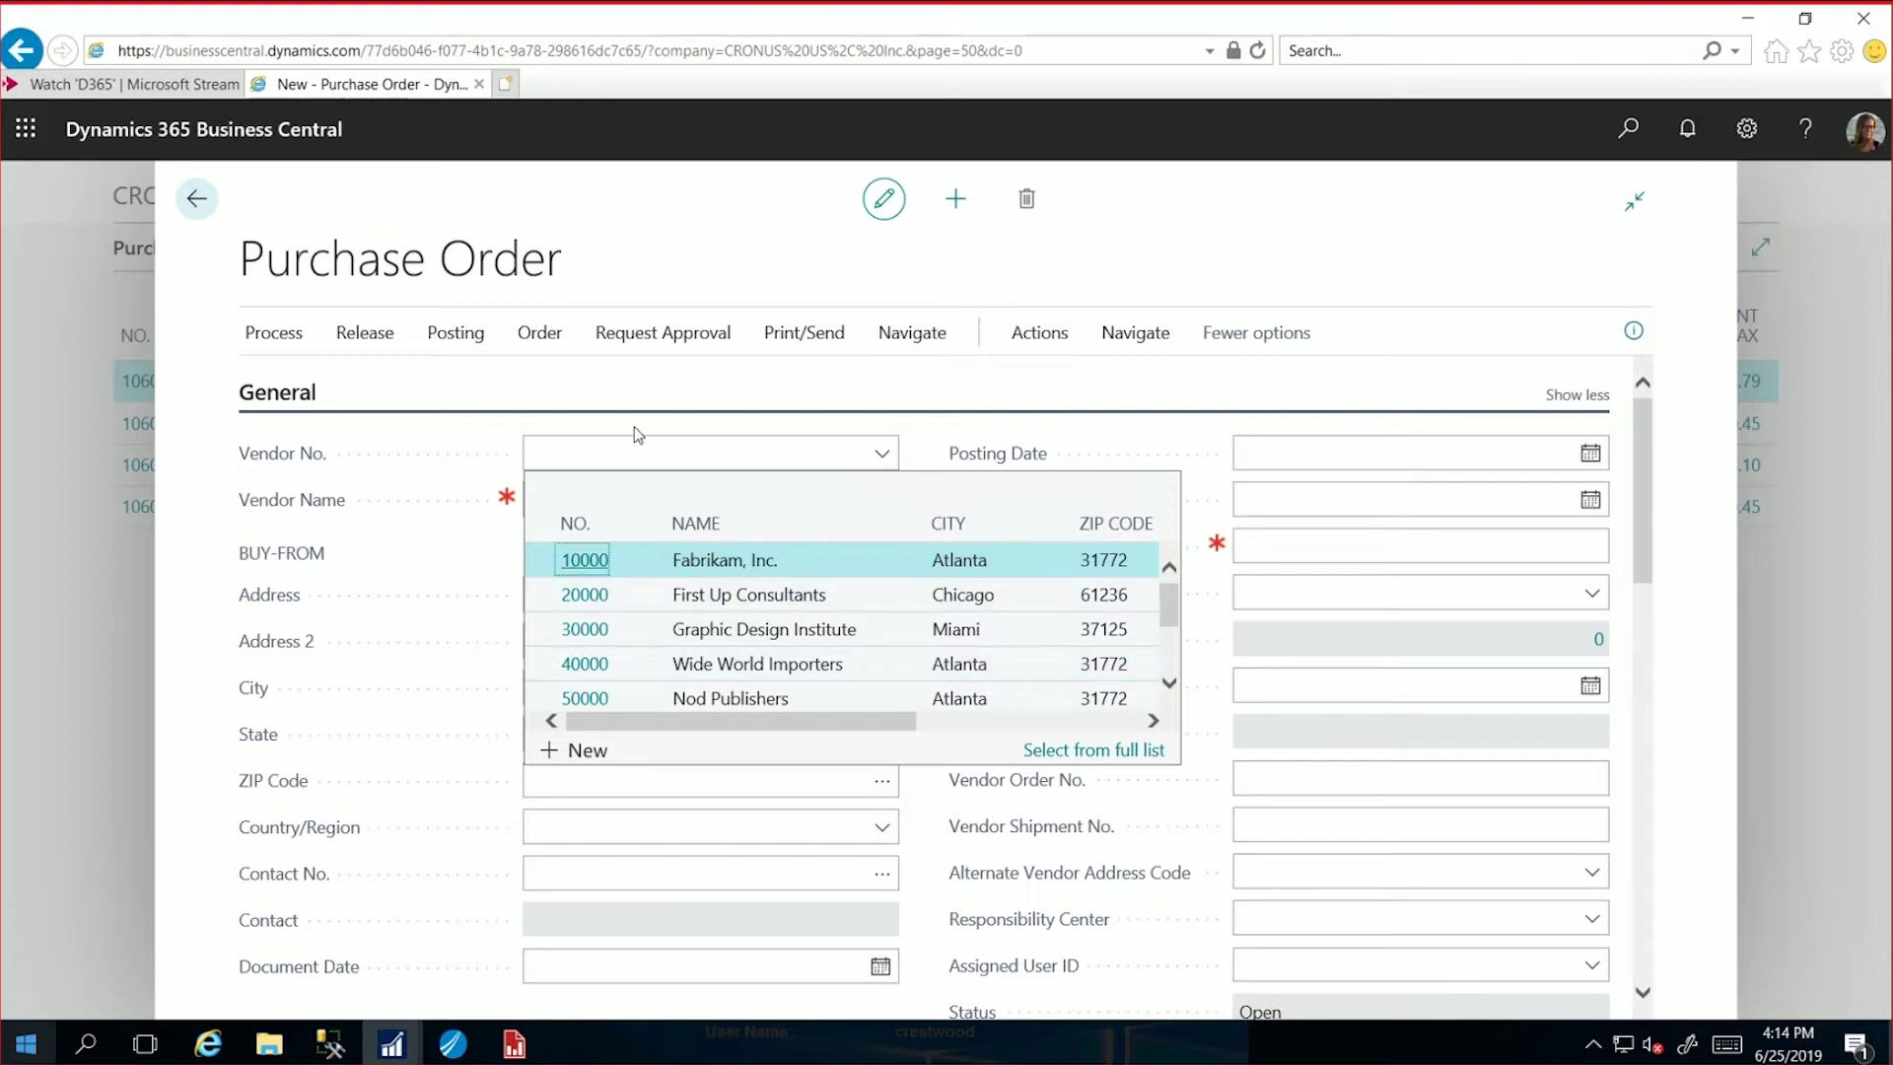
pyautogui.click(627, 451)
pyautogui.write('wide')
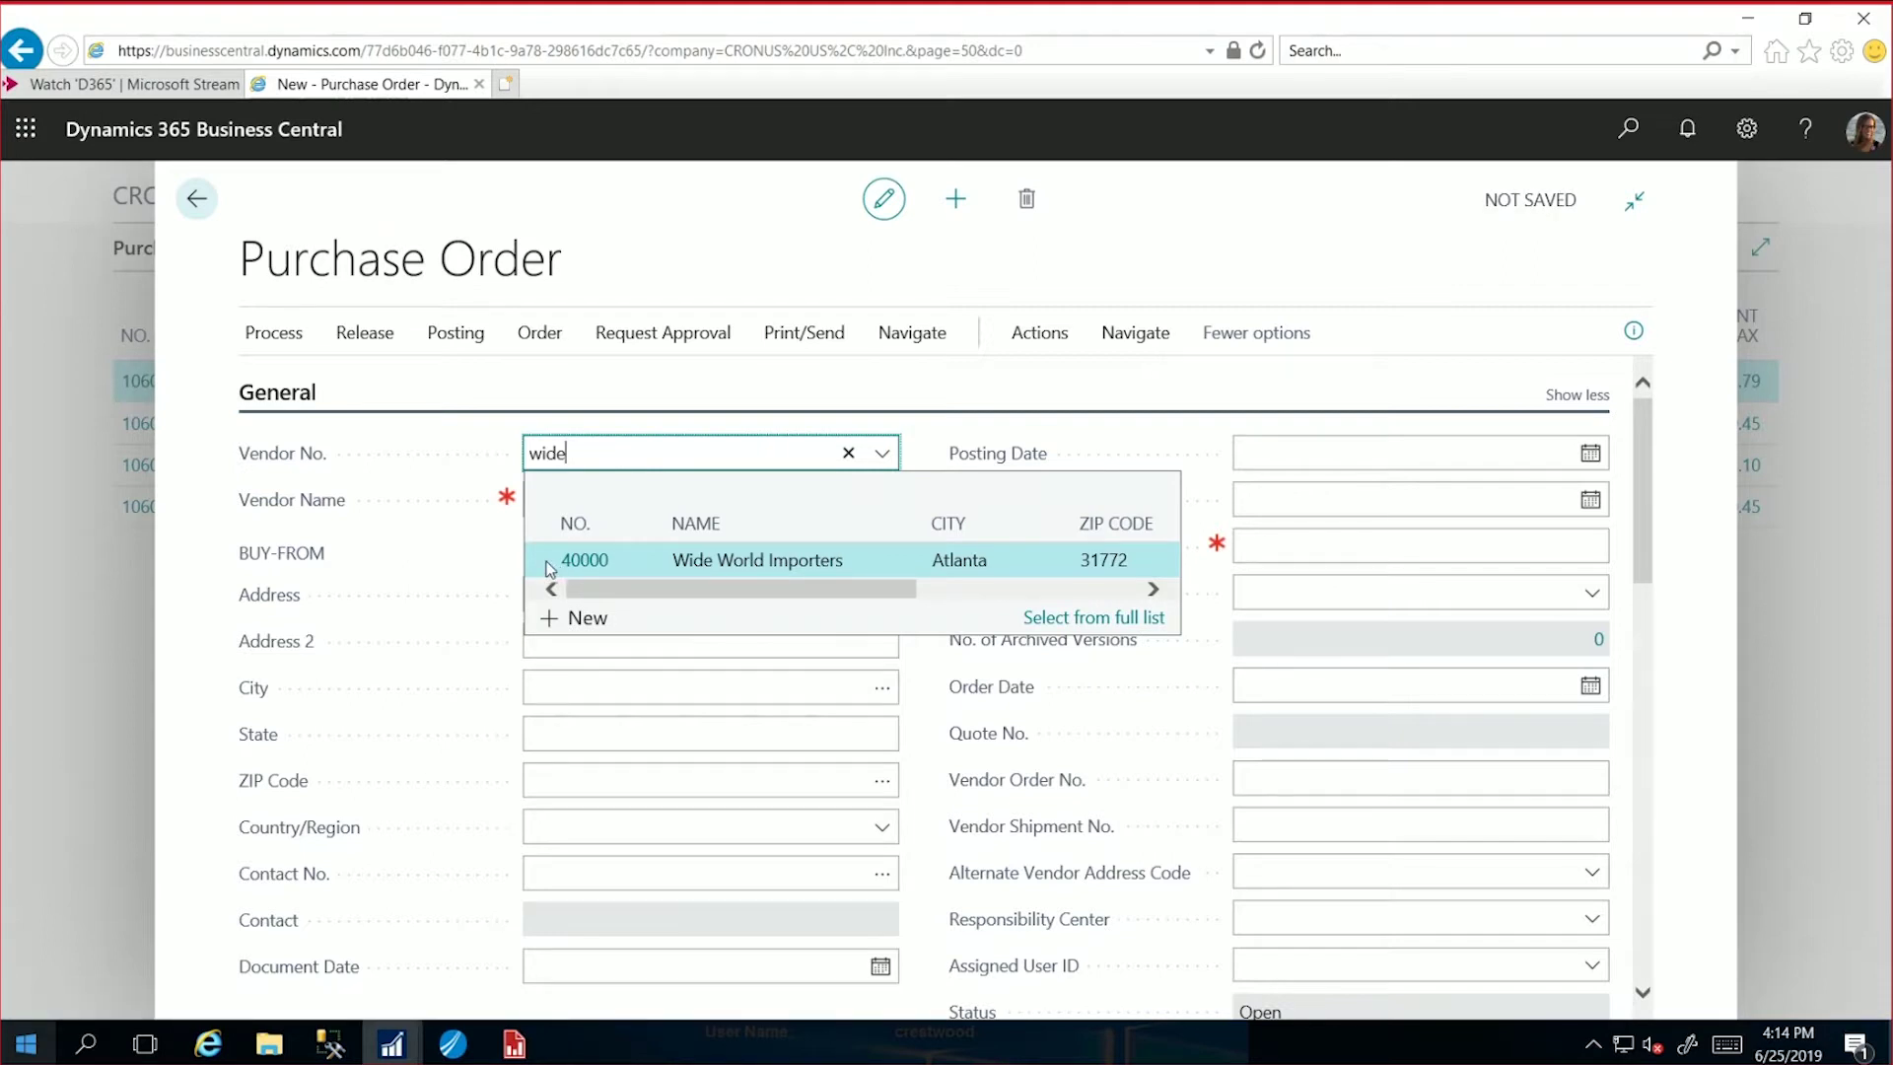
pyautogui.click(544, 564)
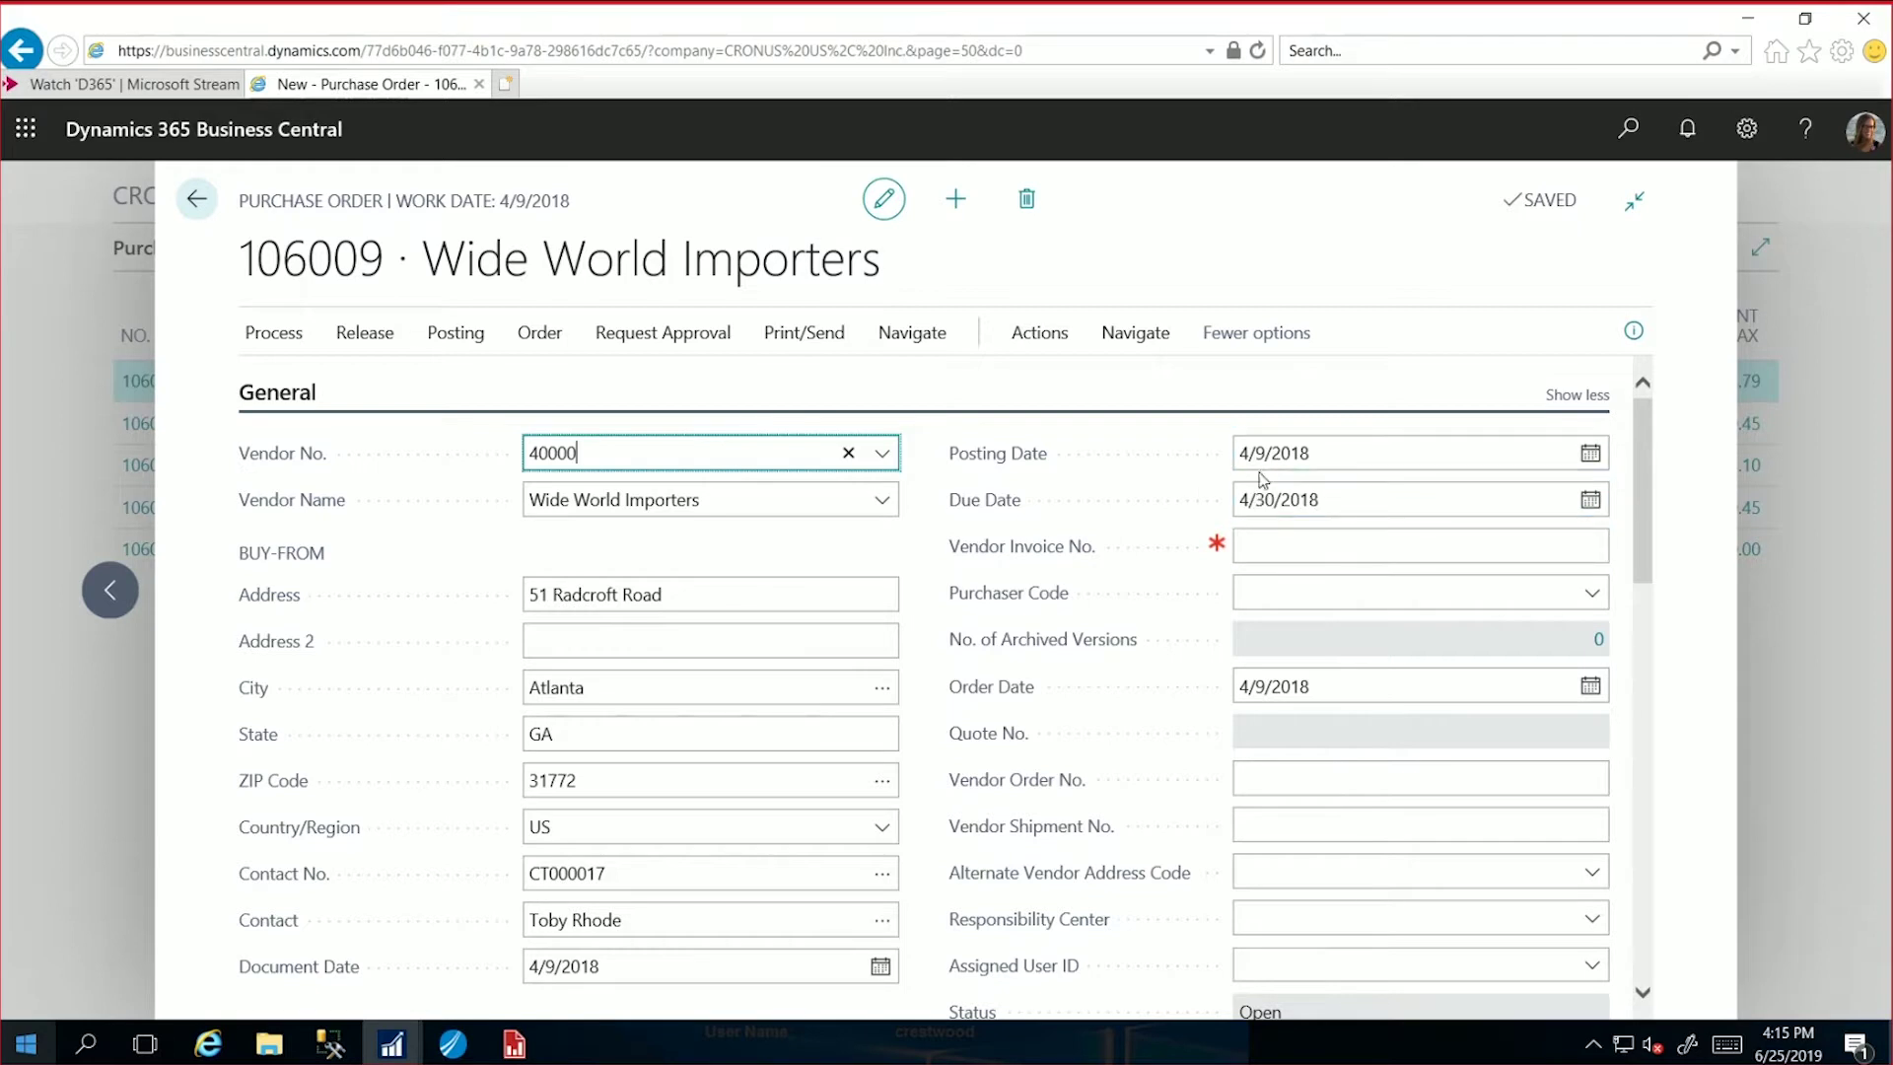
pyautogui.click(1348, 549)
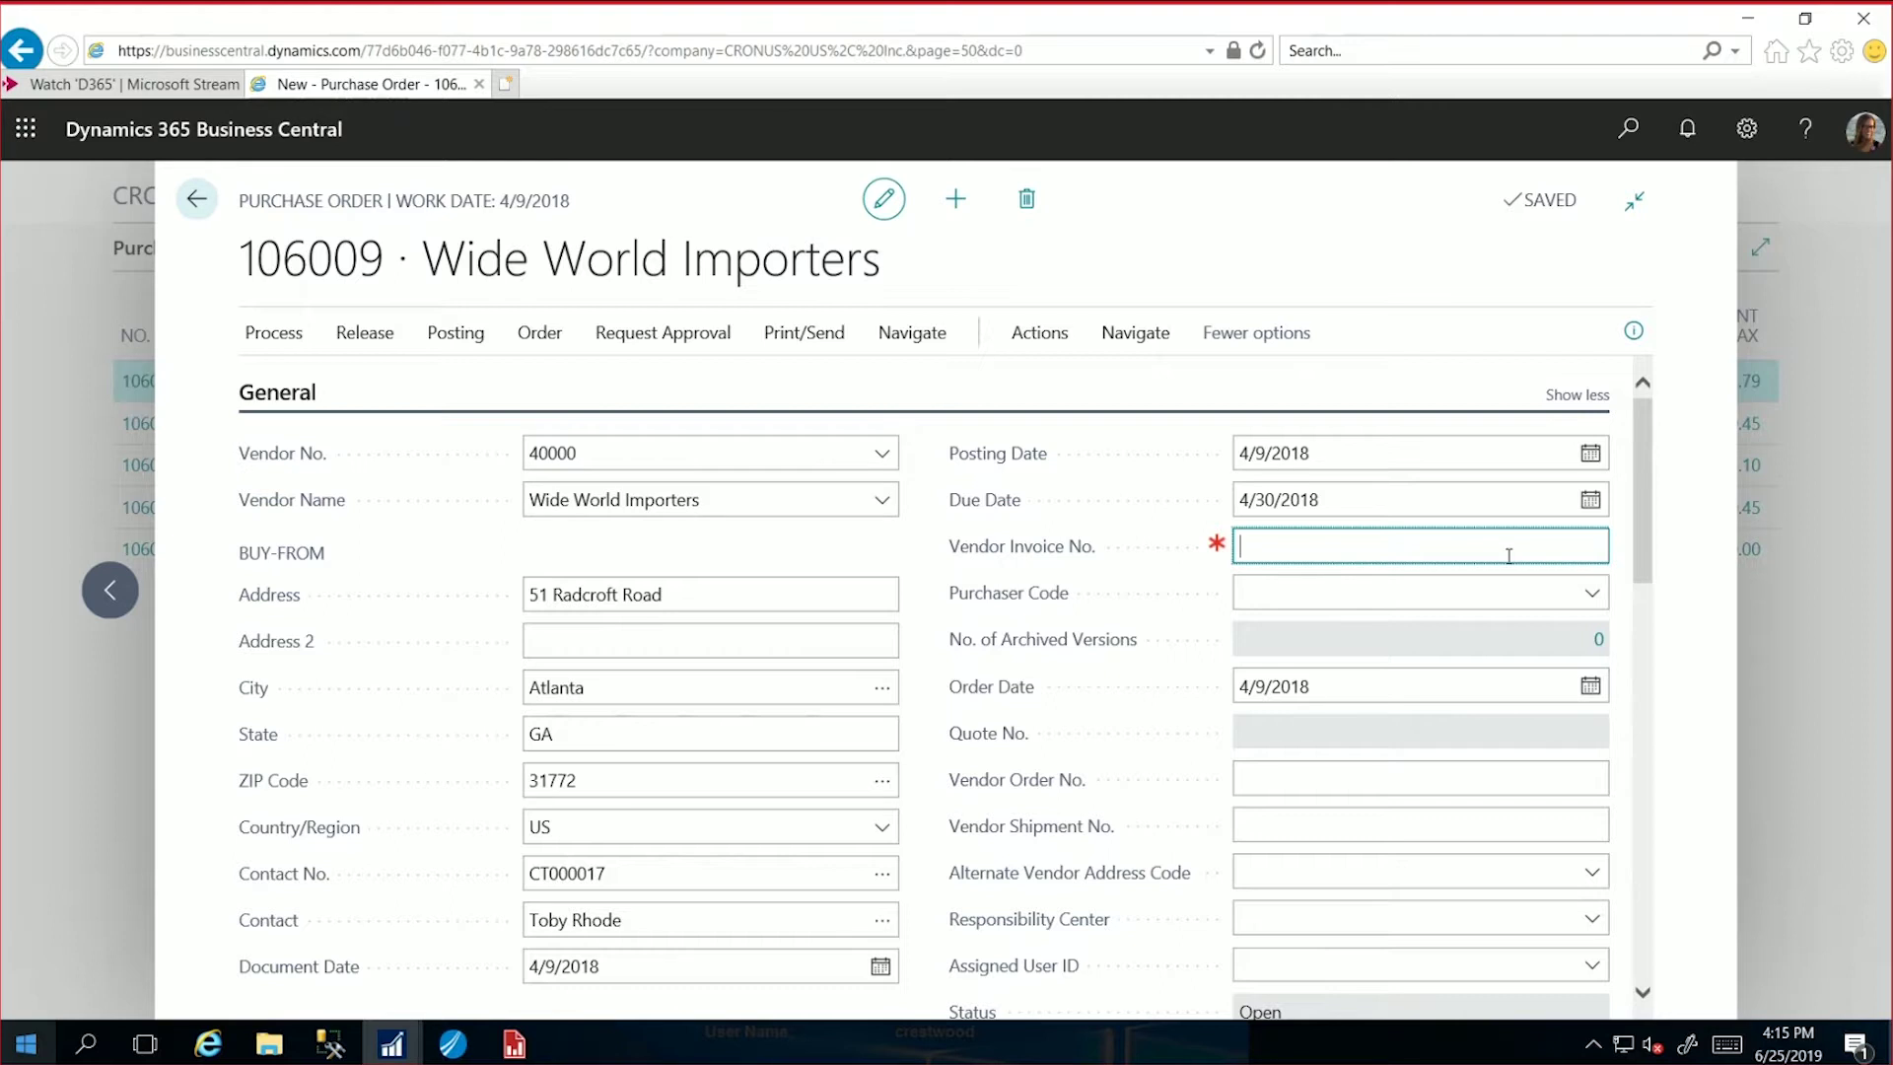
pyautogui.write('0625test')
# Step: Add an order line of 10 units of item 1003 at 120.00, totalling 1,200.00
pyautogui.scroll(-5, 1651, 541)
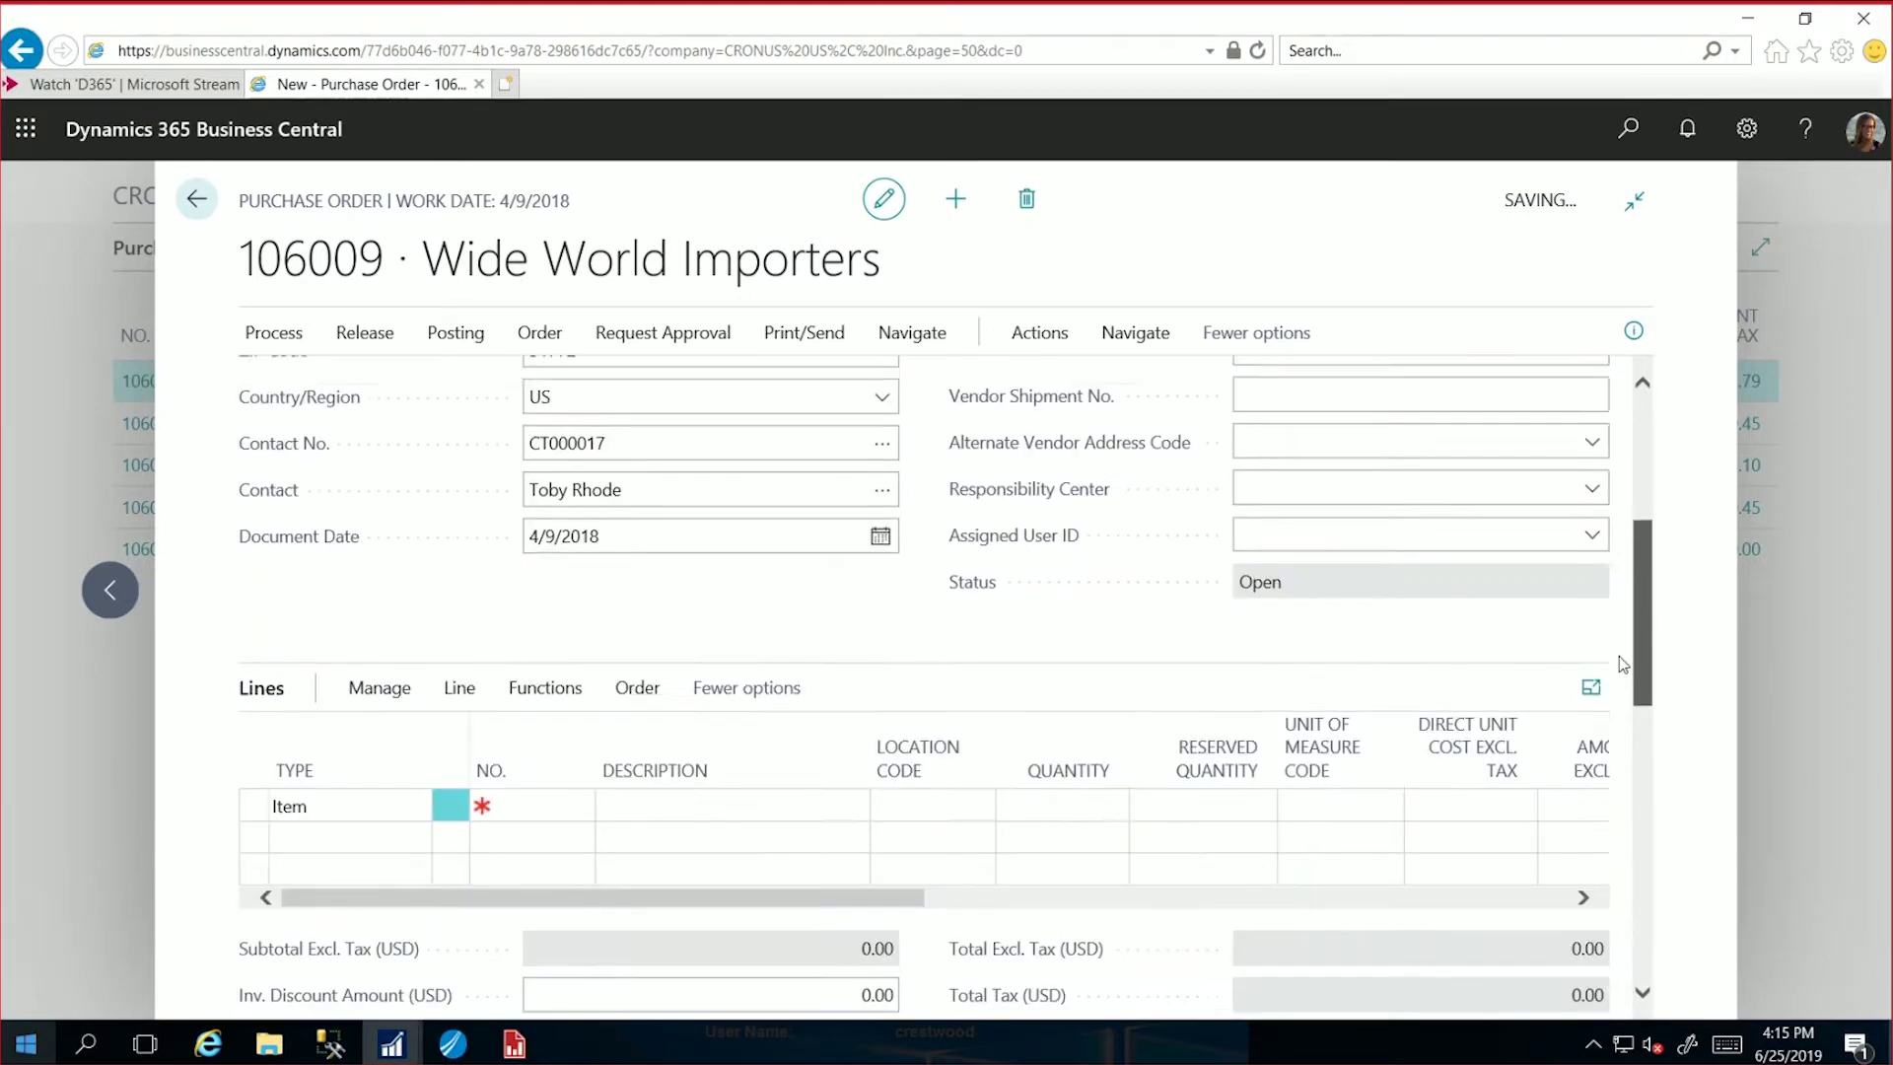
pyautogui.click(771, 693)
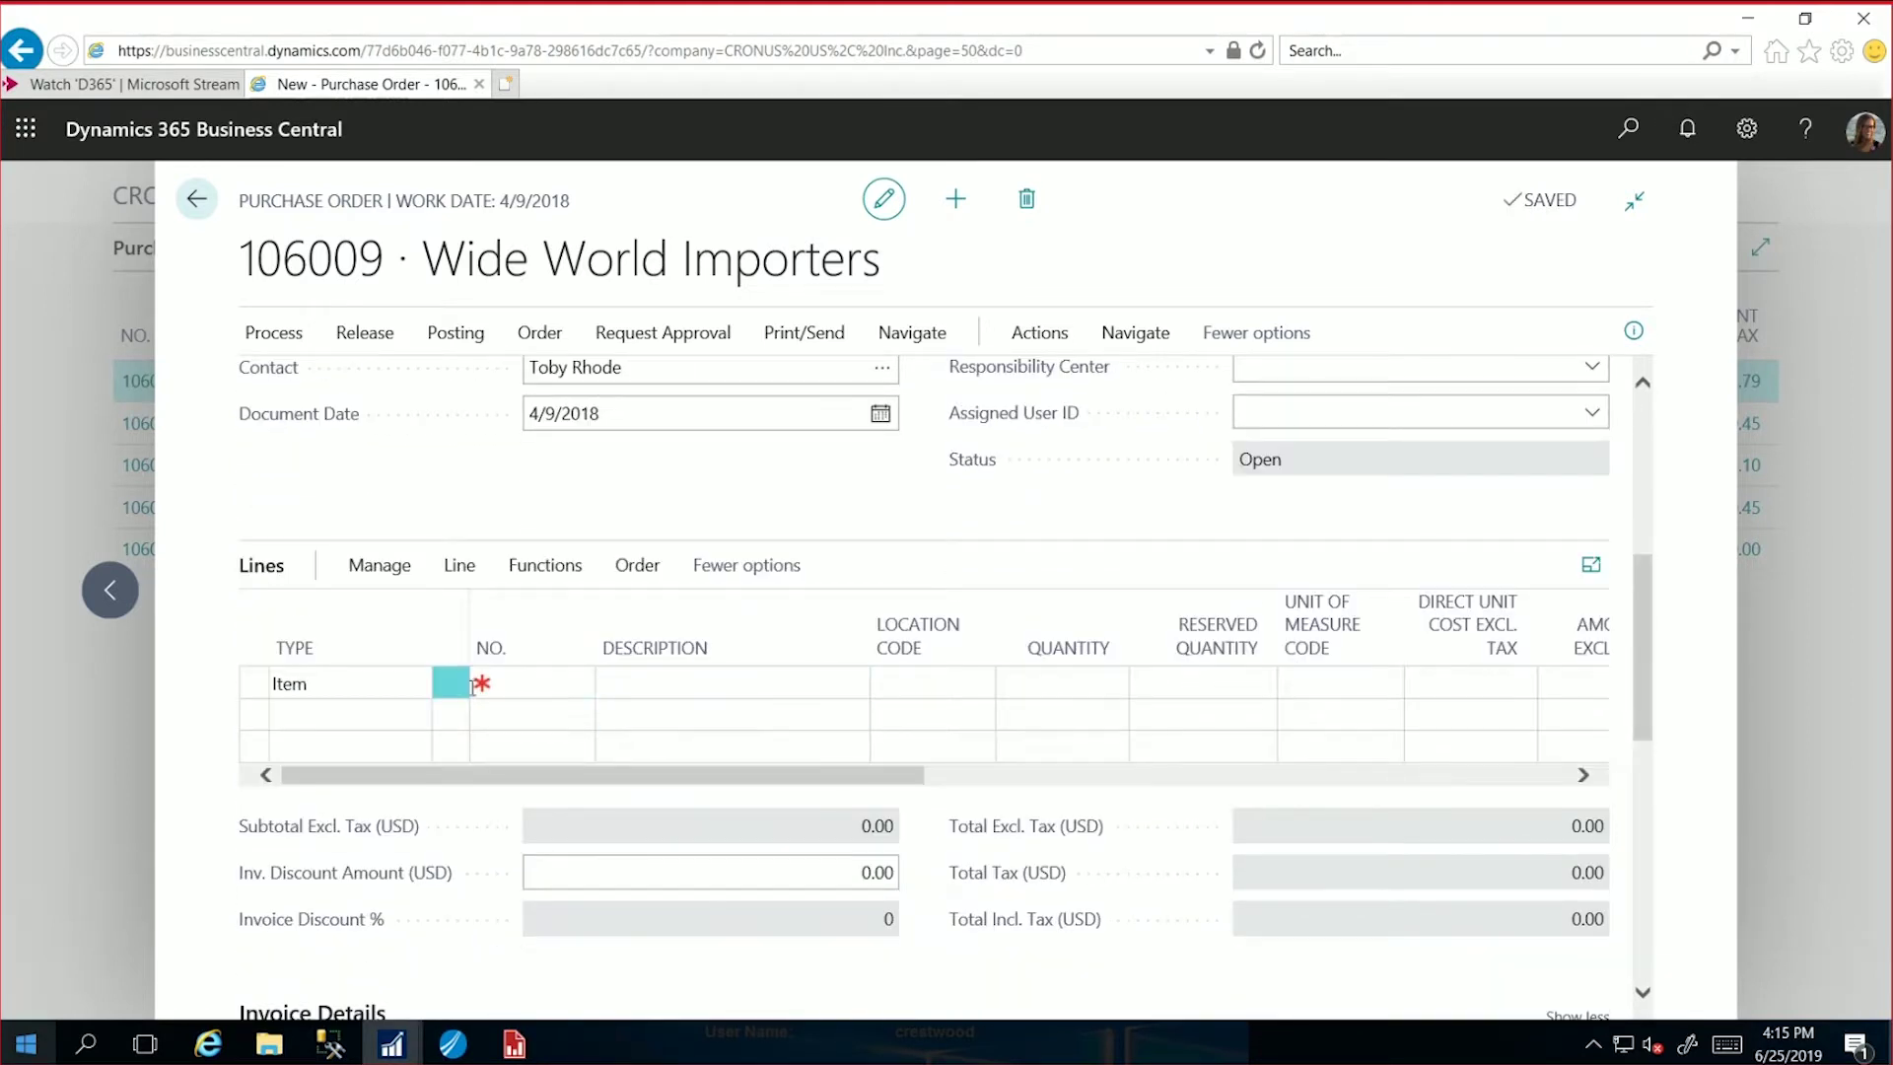
pyautogui.click(573, 683)
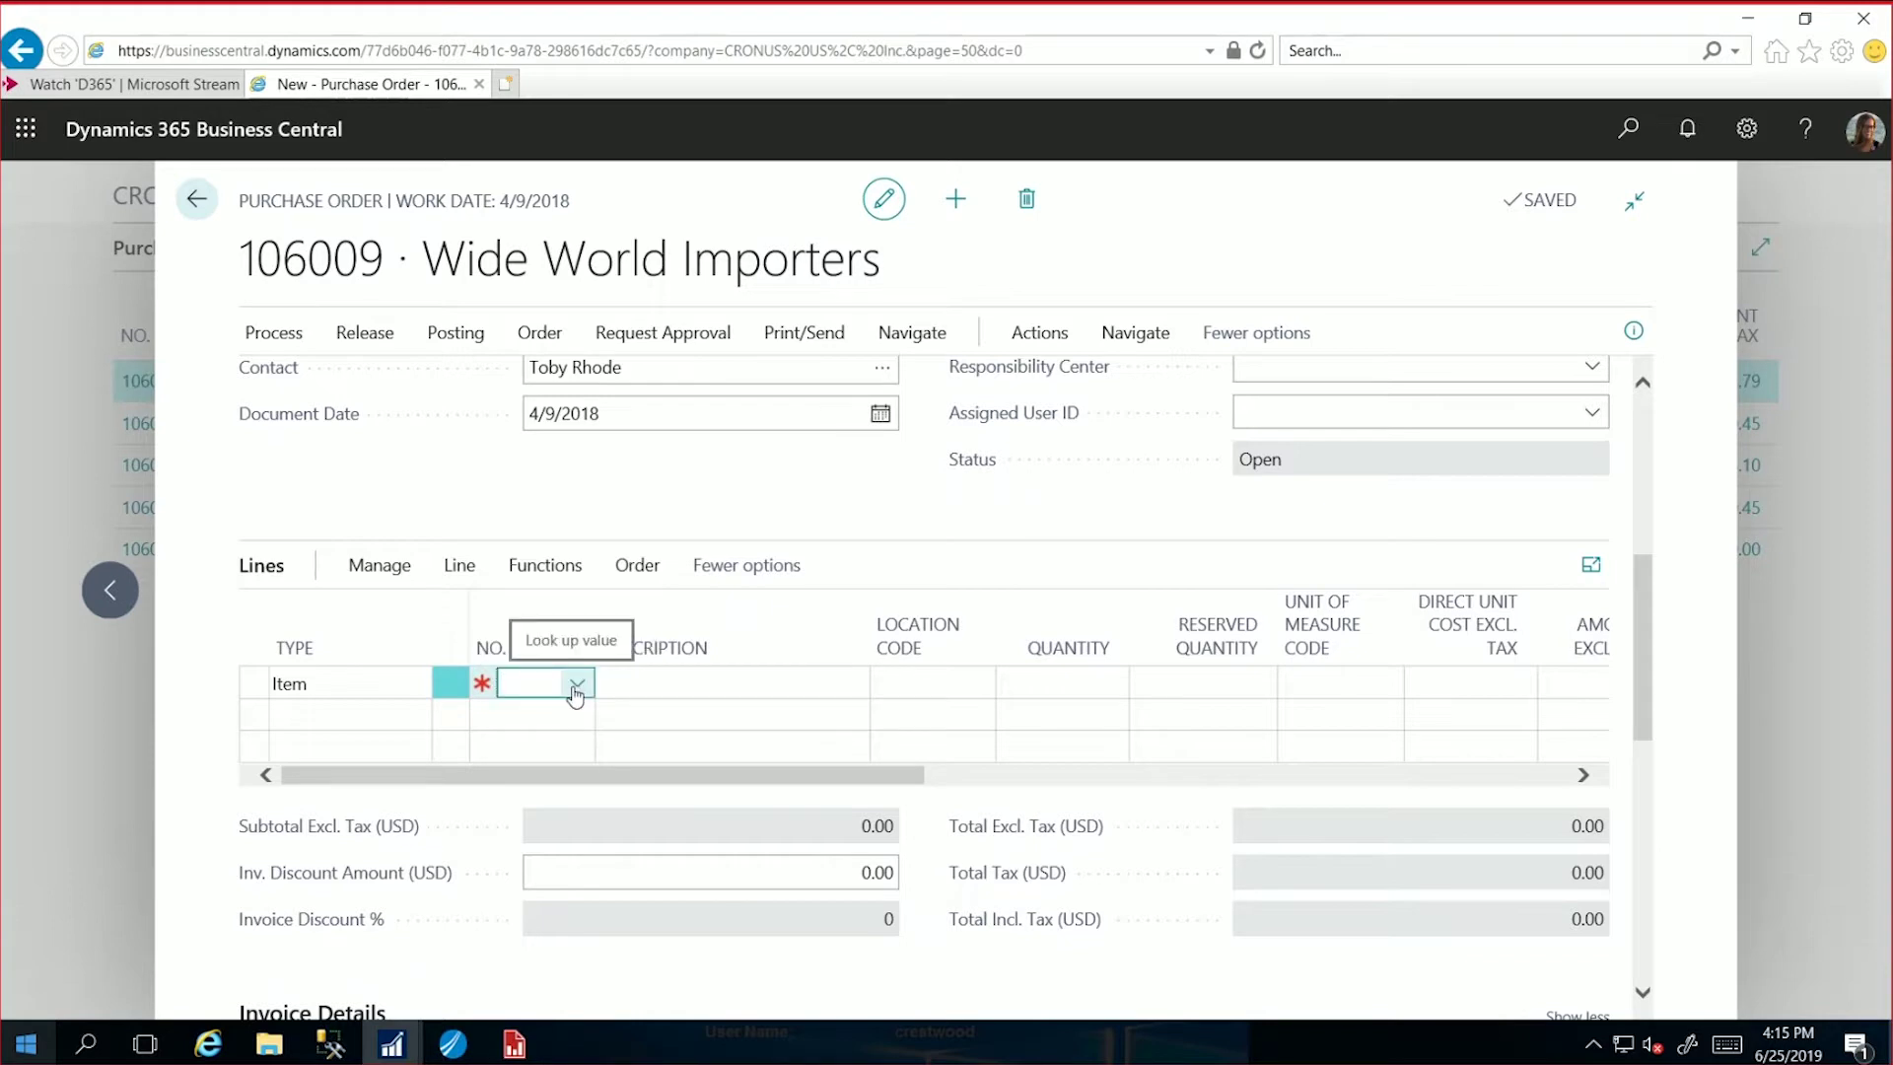
pyautogui.click(577, 684)
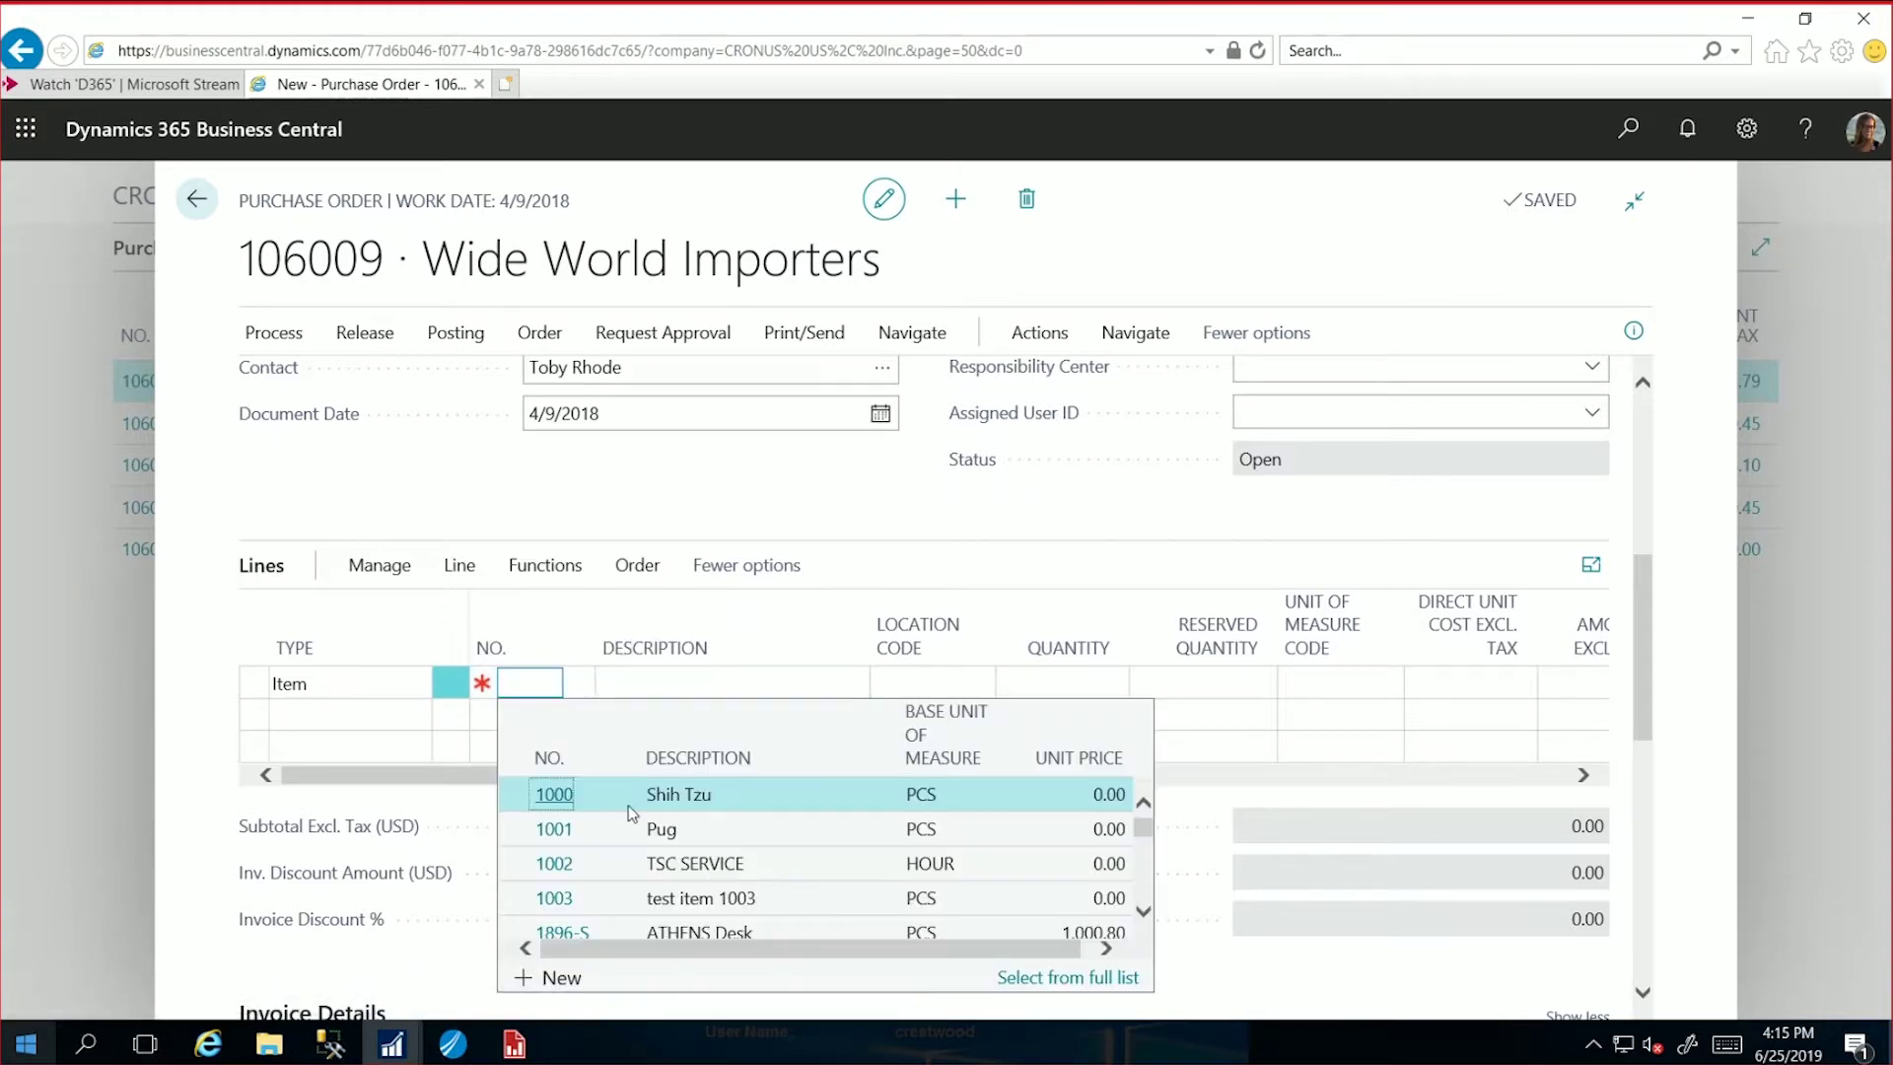
pyautogui.click(525, 903)
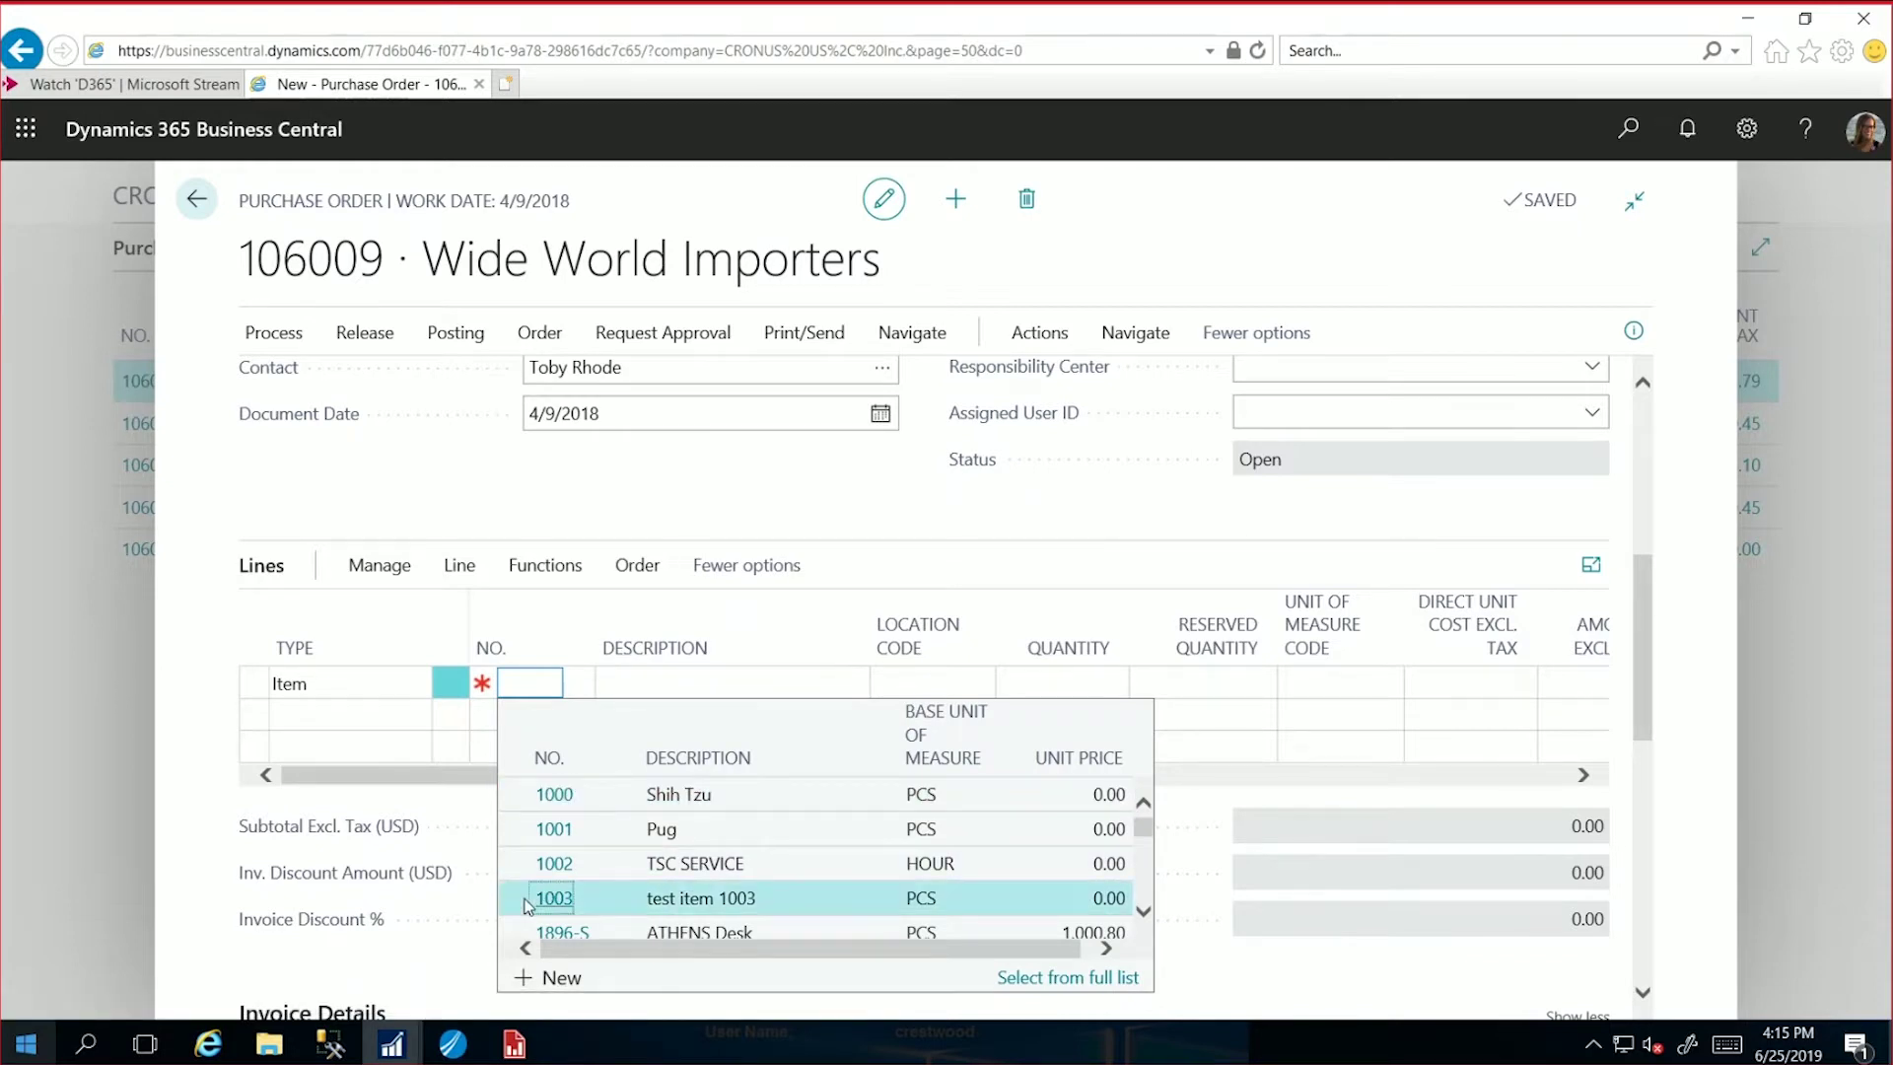
pyautogui.click(525, 903)
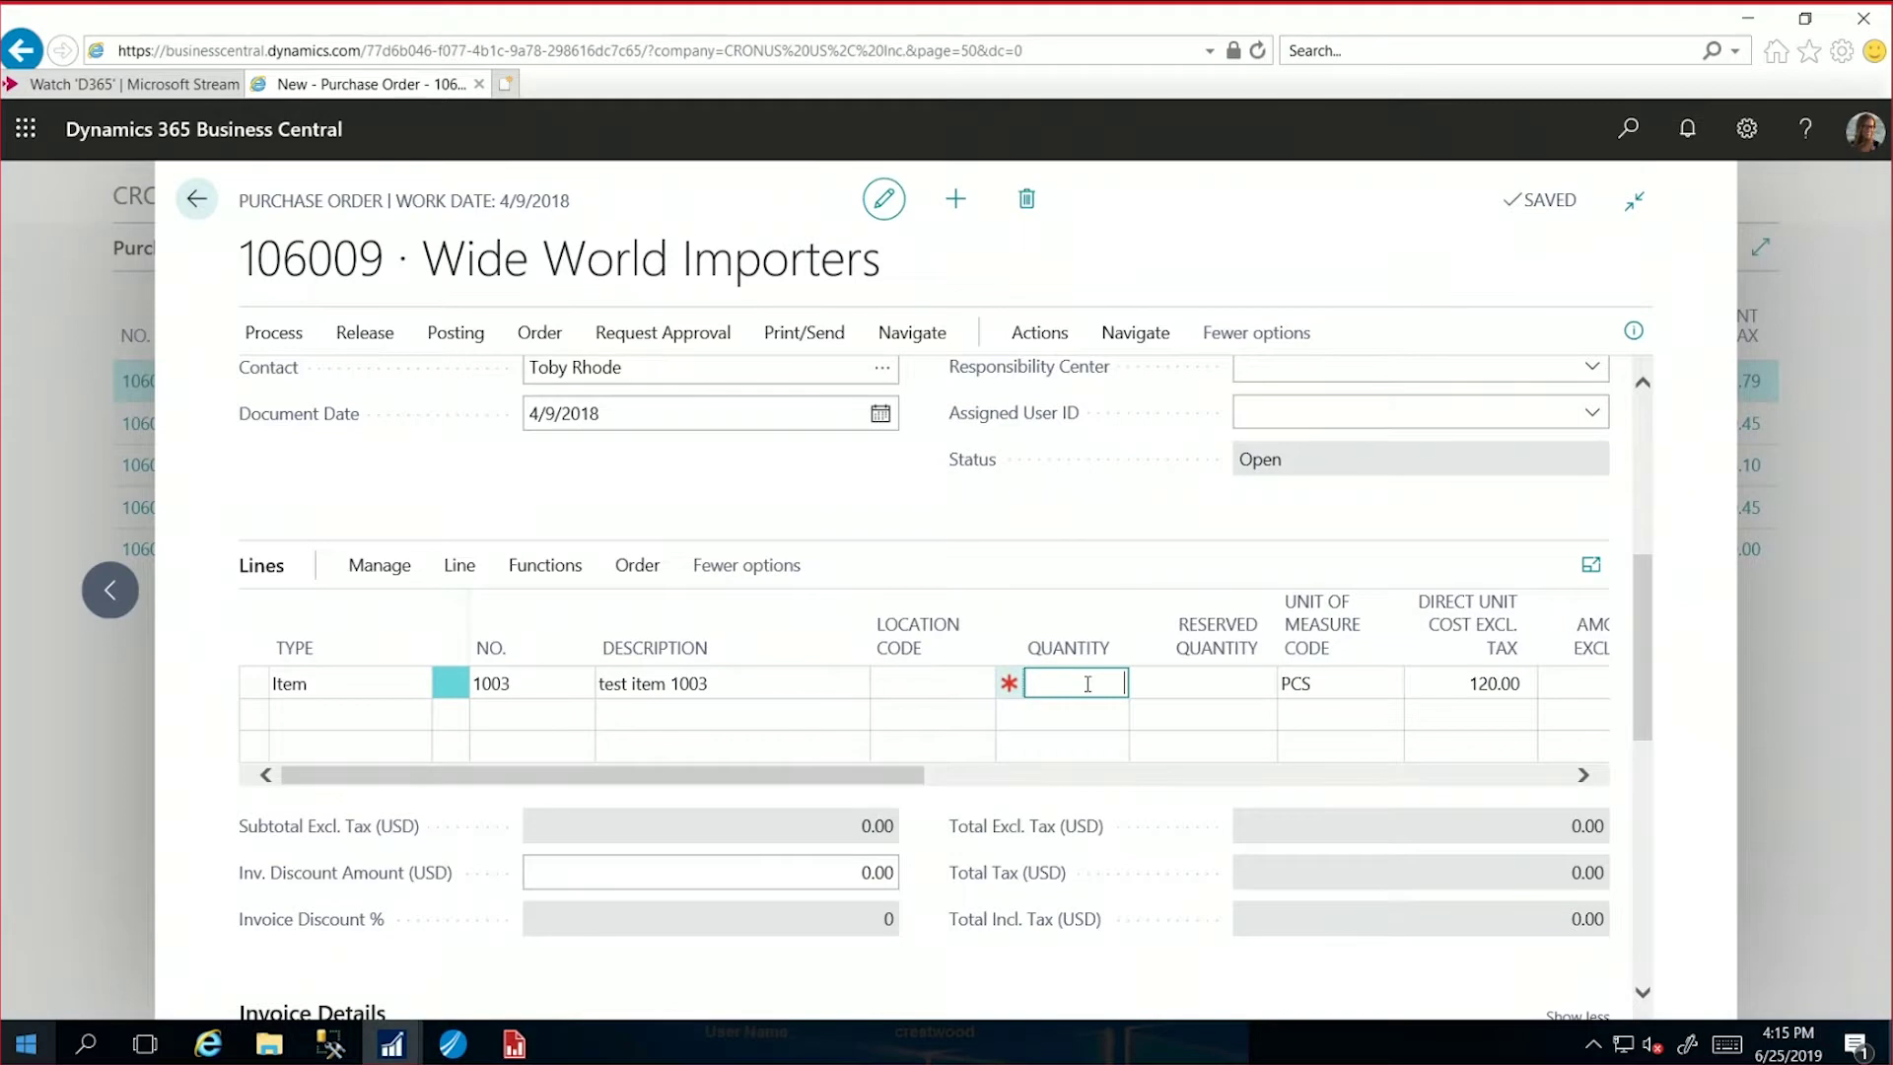
pyautogui.write('10')
pyautogui.press('Tab')
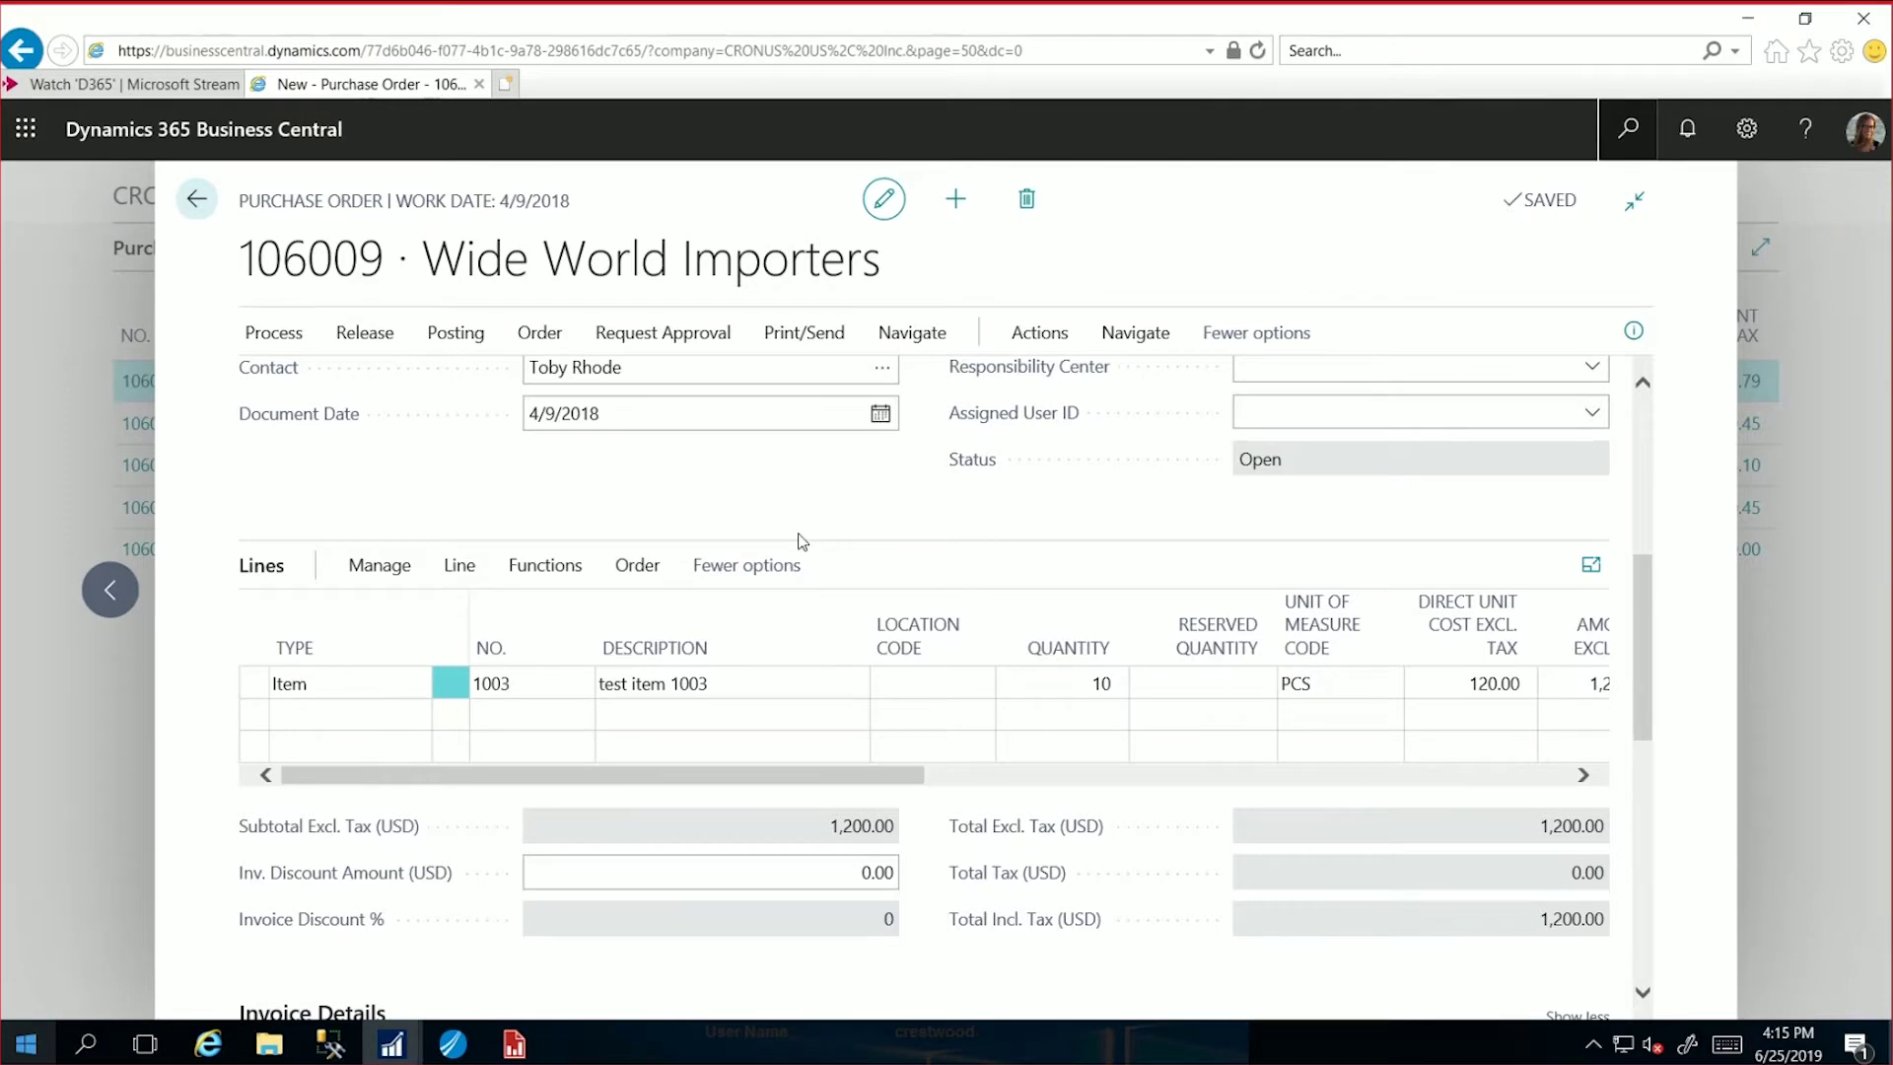
pyautogui.hotkey('alt', 'q')
# Step: Check that the Purchase Order Approval Workflow requires approval for open orders with Amount over 1,000
pyautogui.write('workflow')
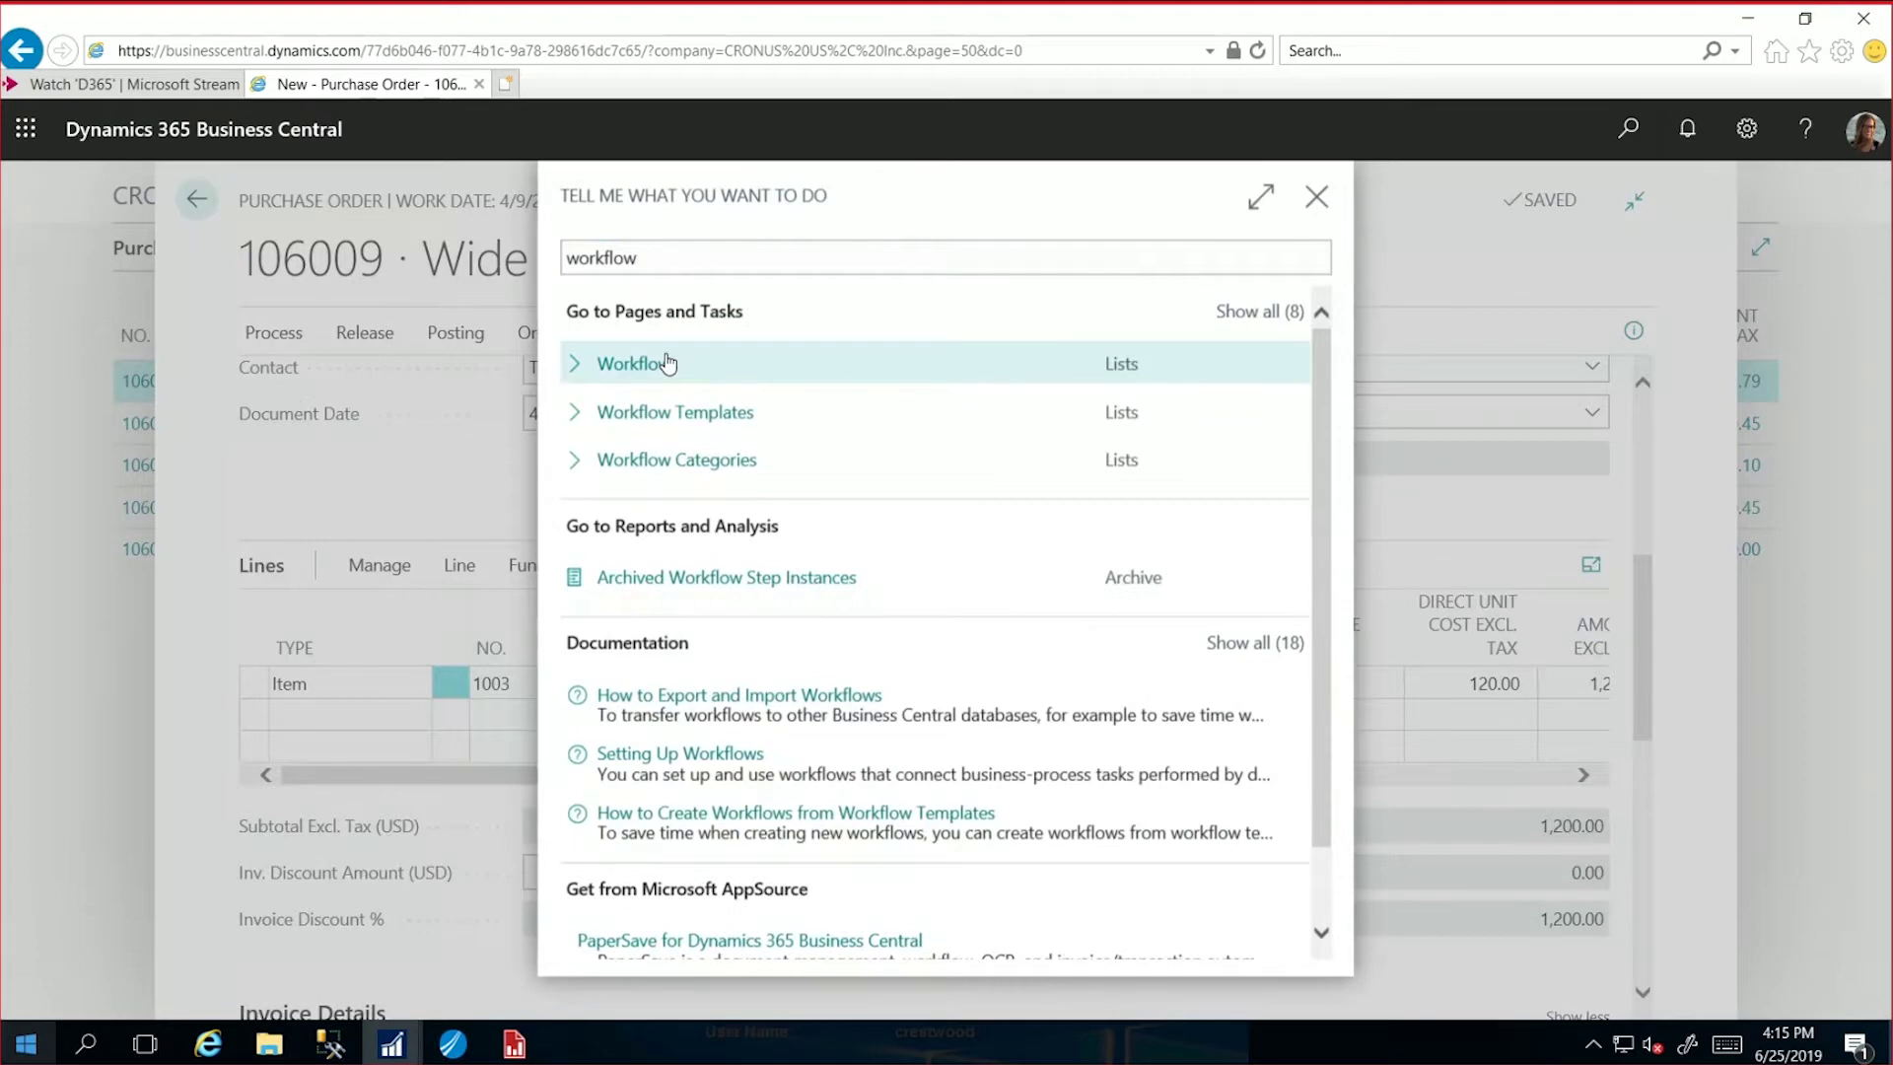
pyautogui.click(667, 363)
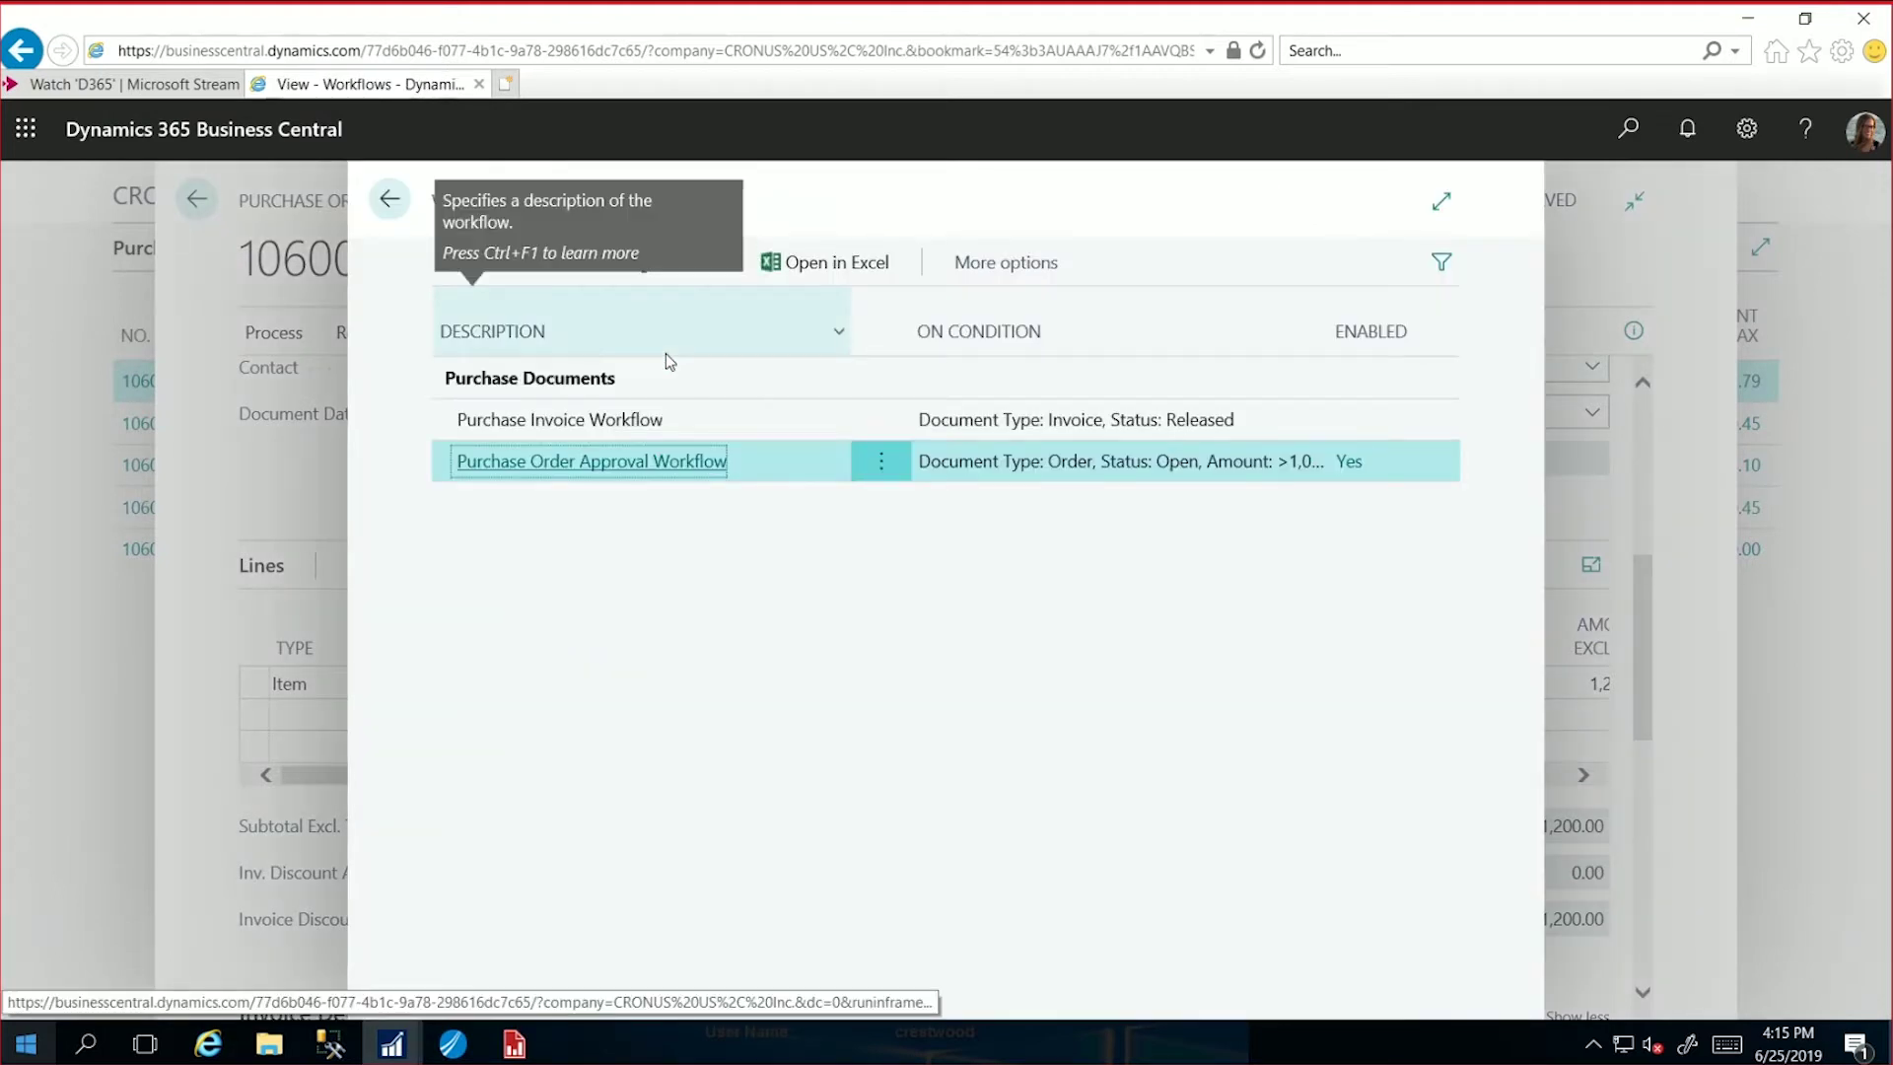
pyautogui.click(627, 461)
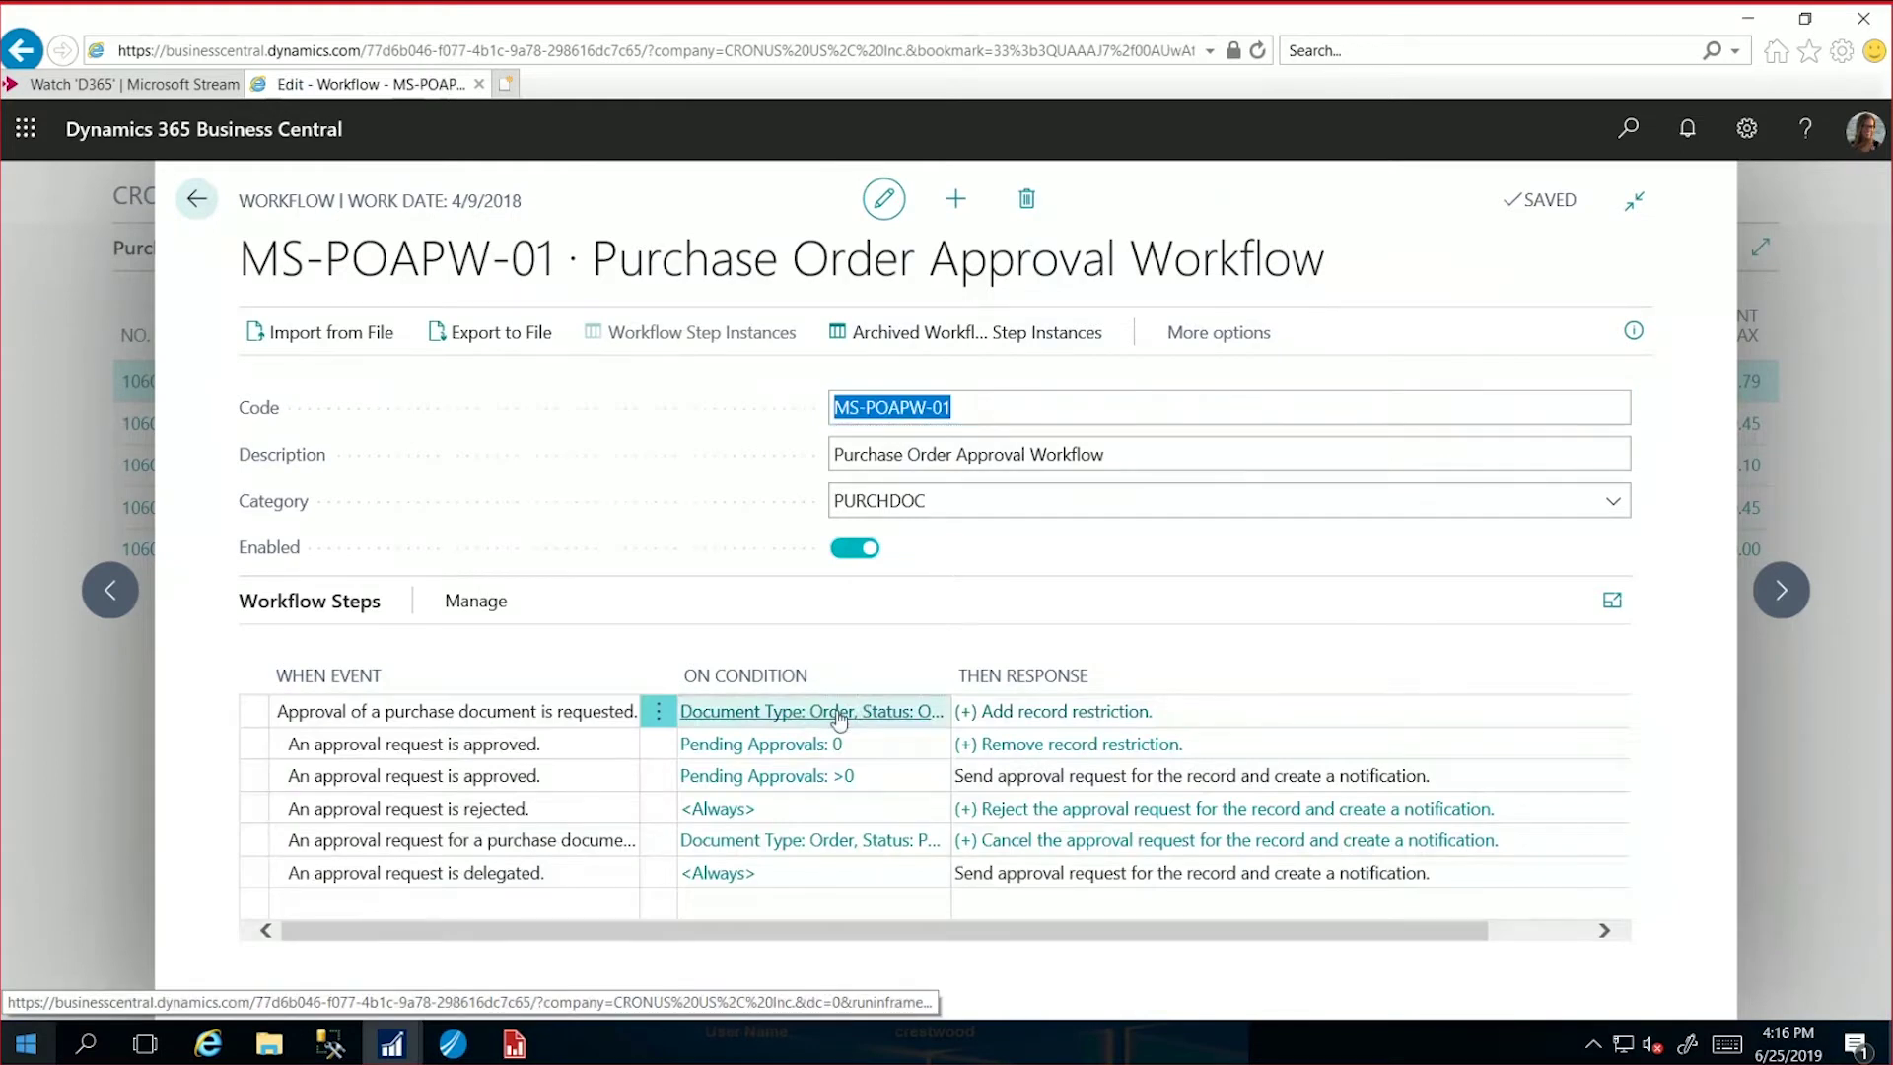
pyautogui.click(838, 712)
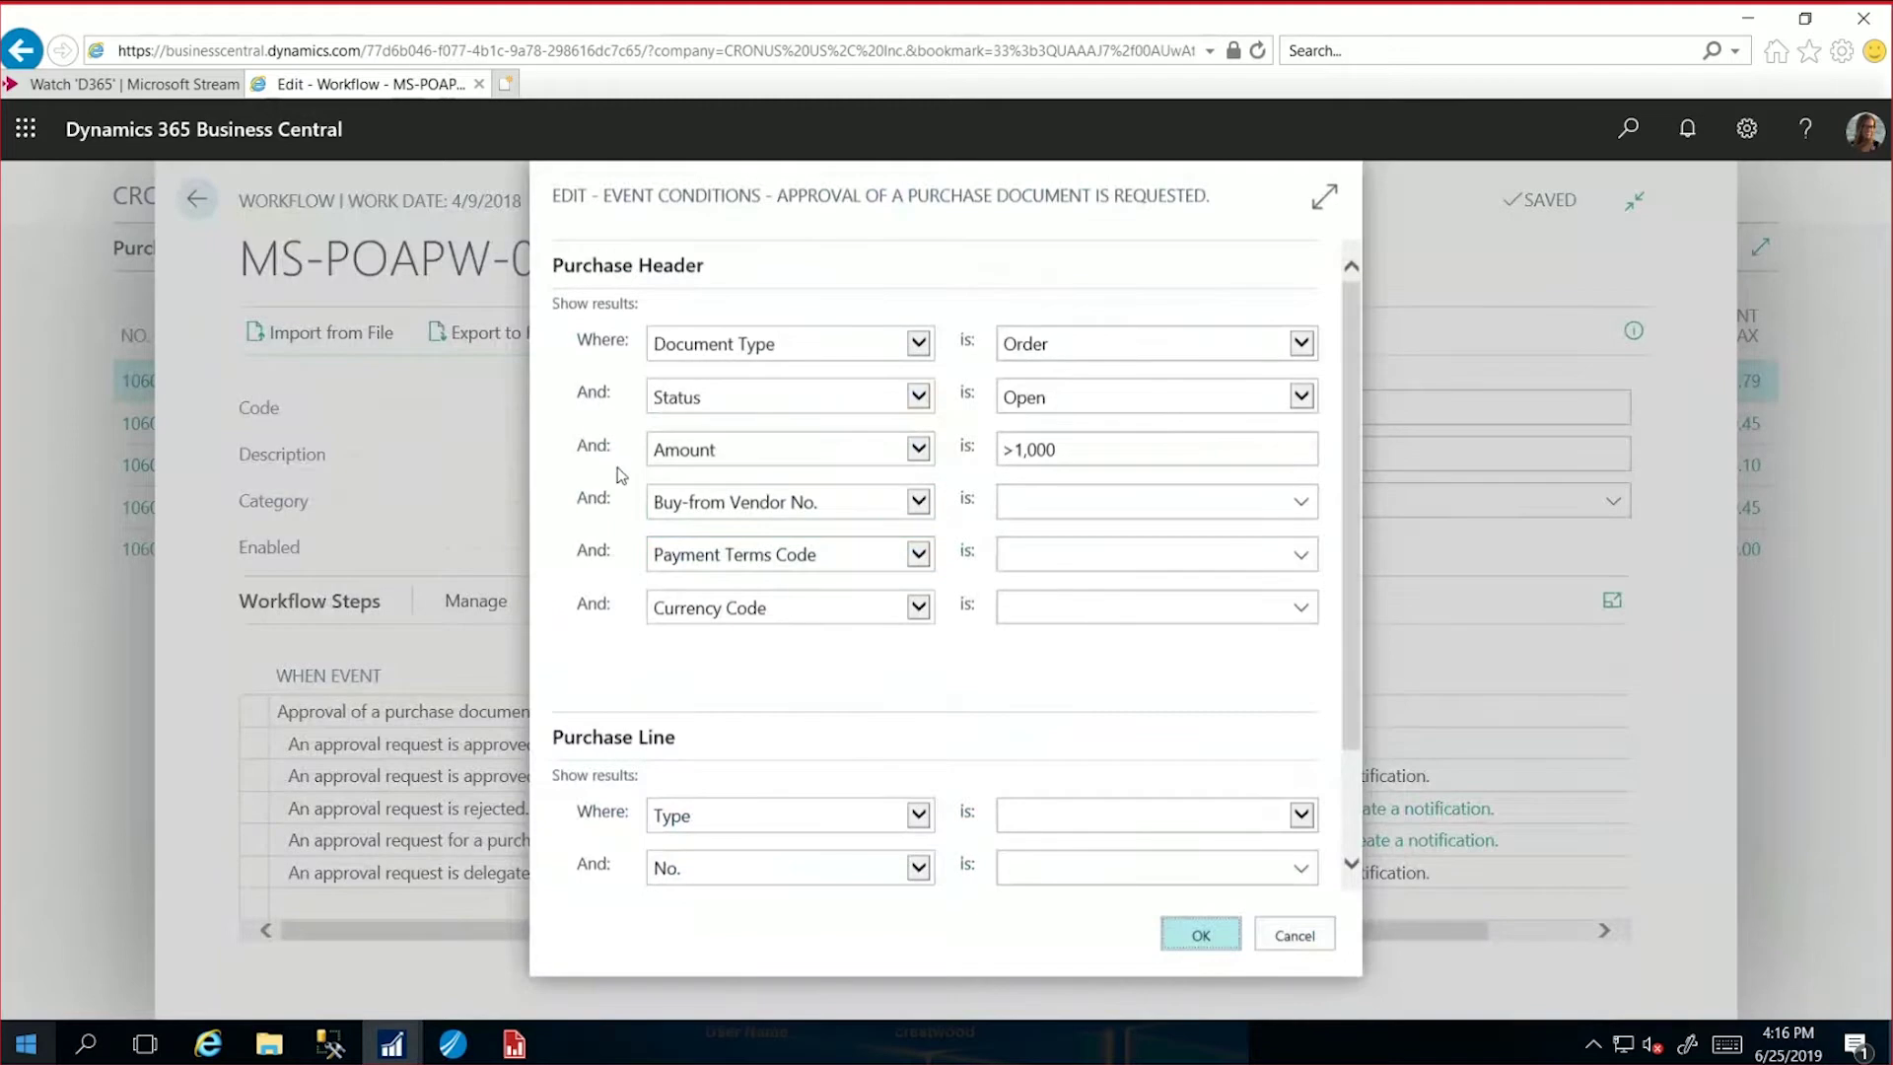
pyautogui.click(1030, 451)
pyautogui.click(1319, 747)
pyautogui.press('Return')
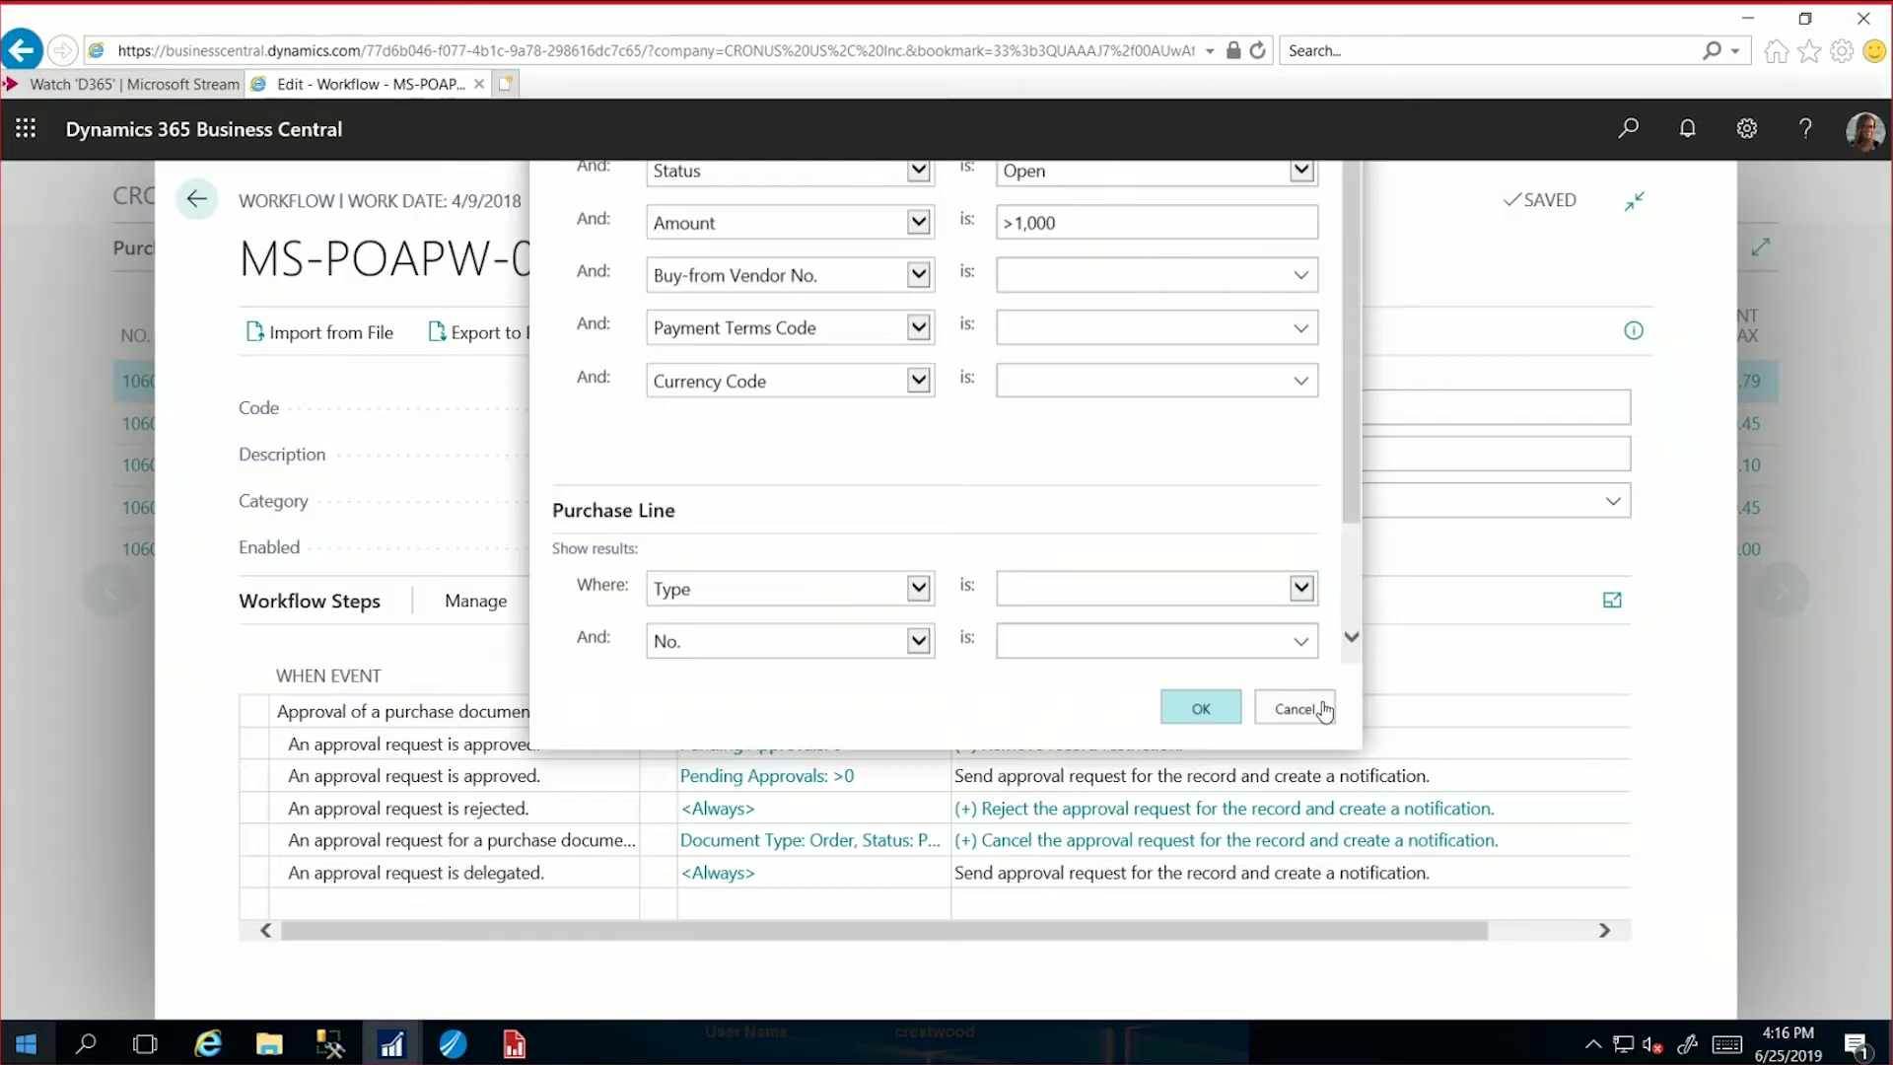
pyautogui.click(211, 202)
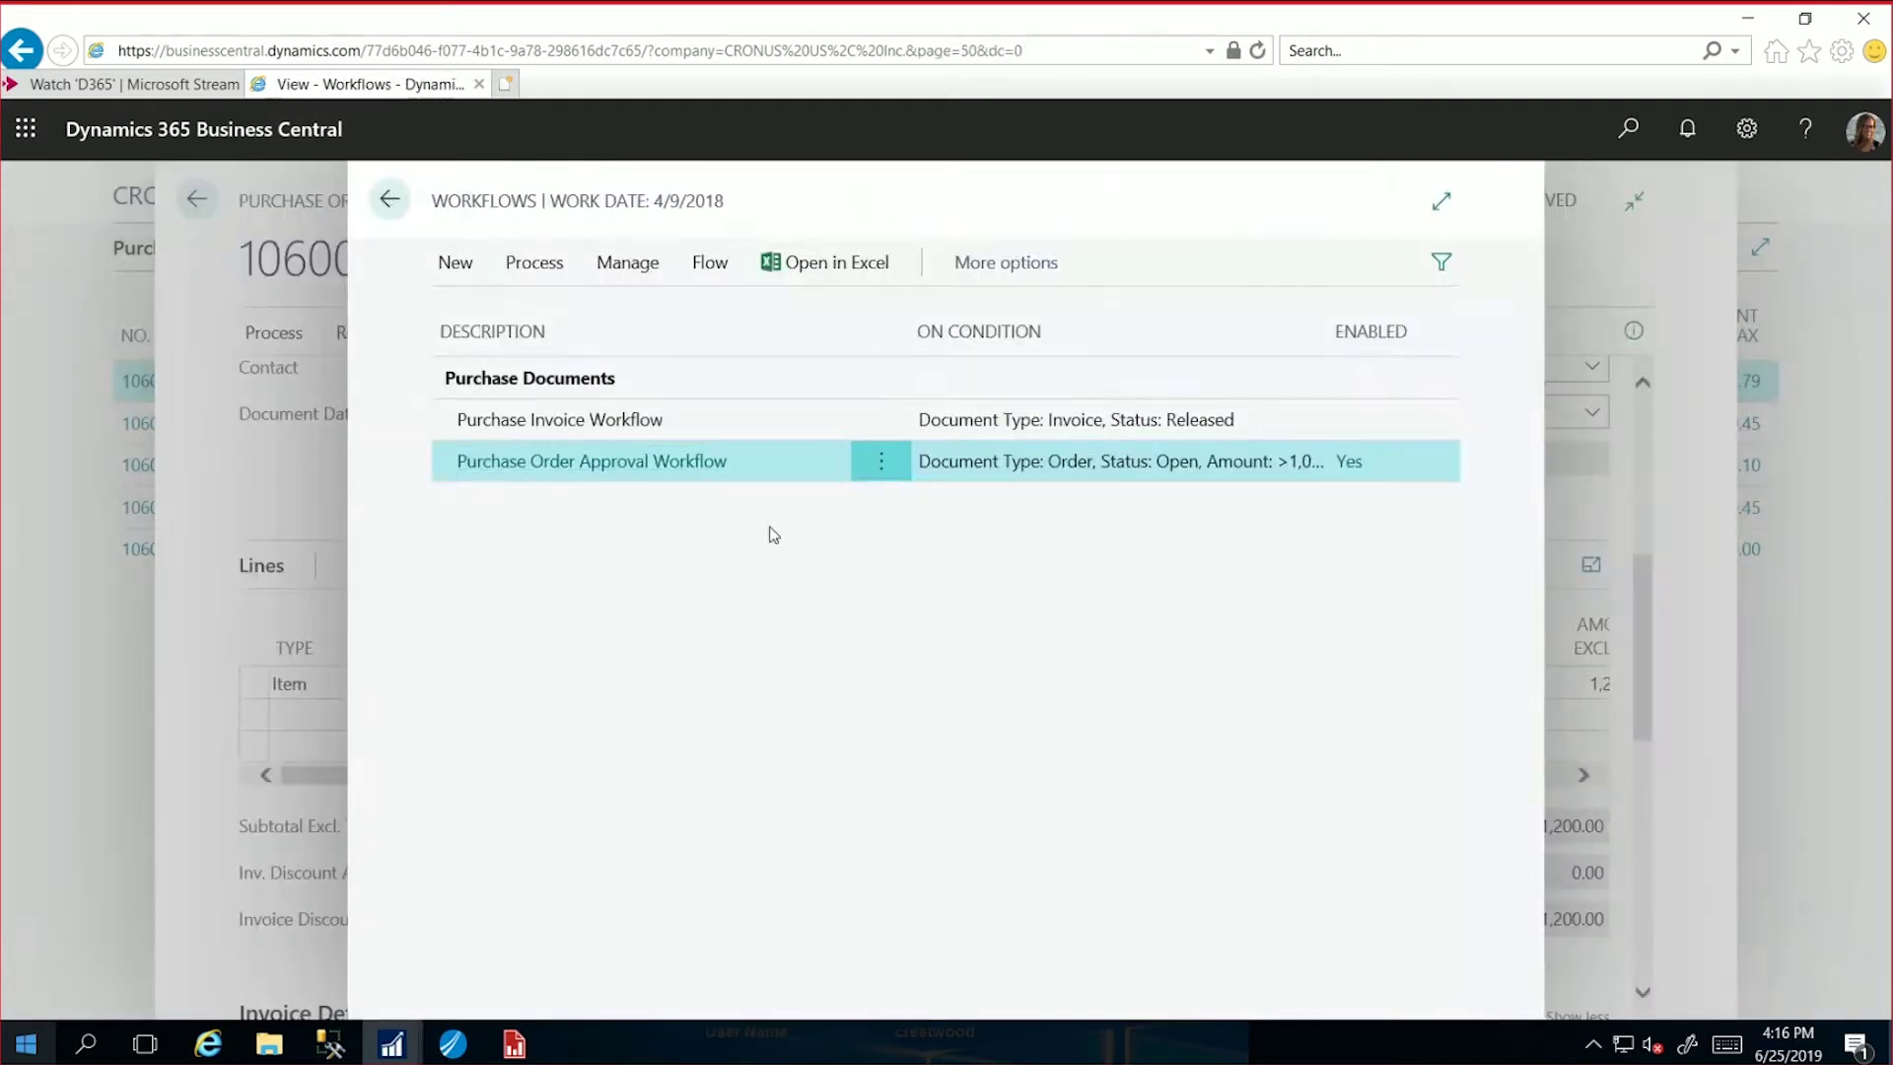
# Step: Change order 106009's line quantity from 10 to 7, making the total 840.00
pyautogui.press('Escape')
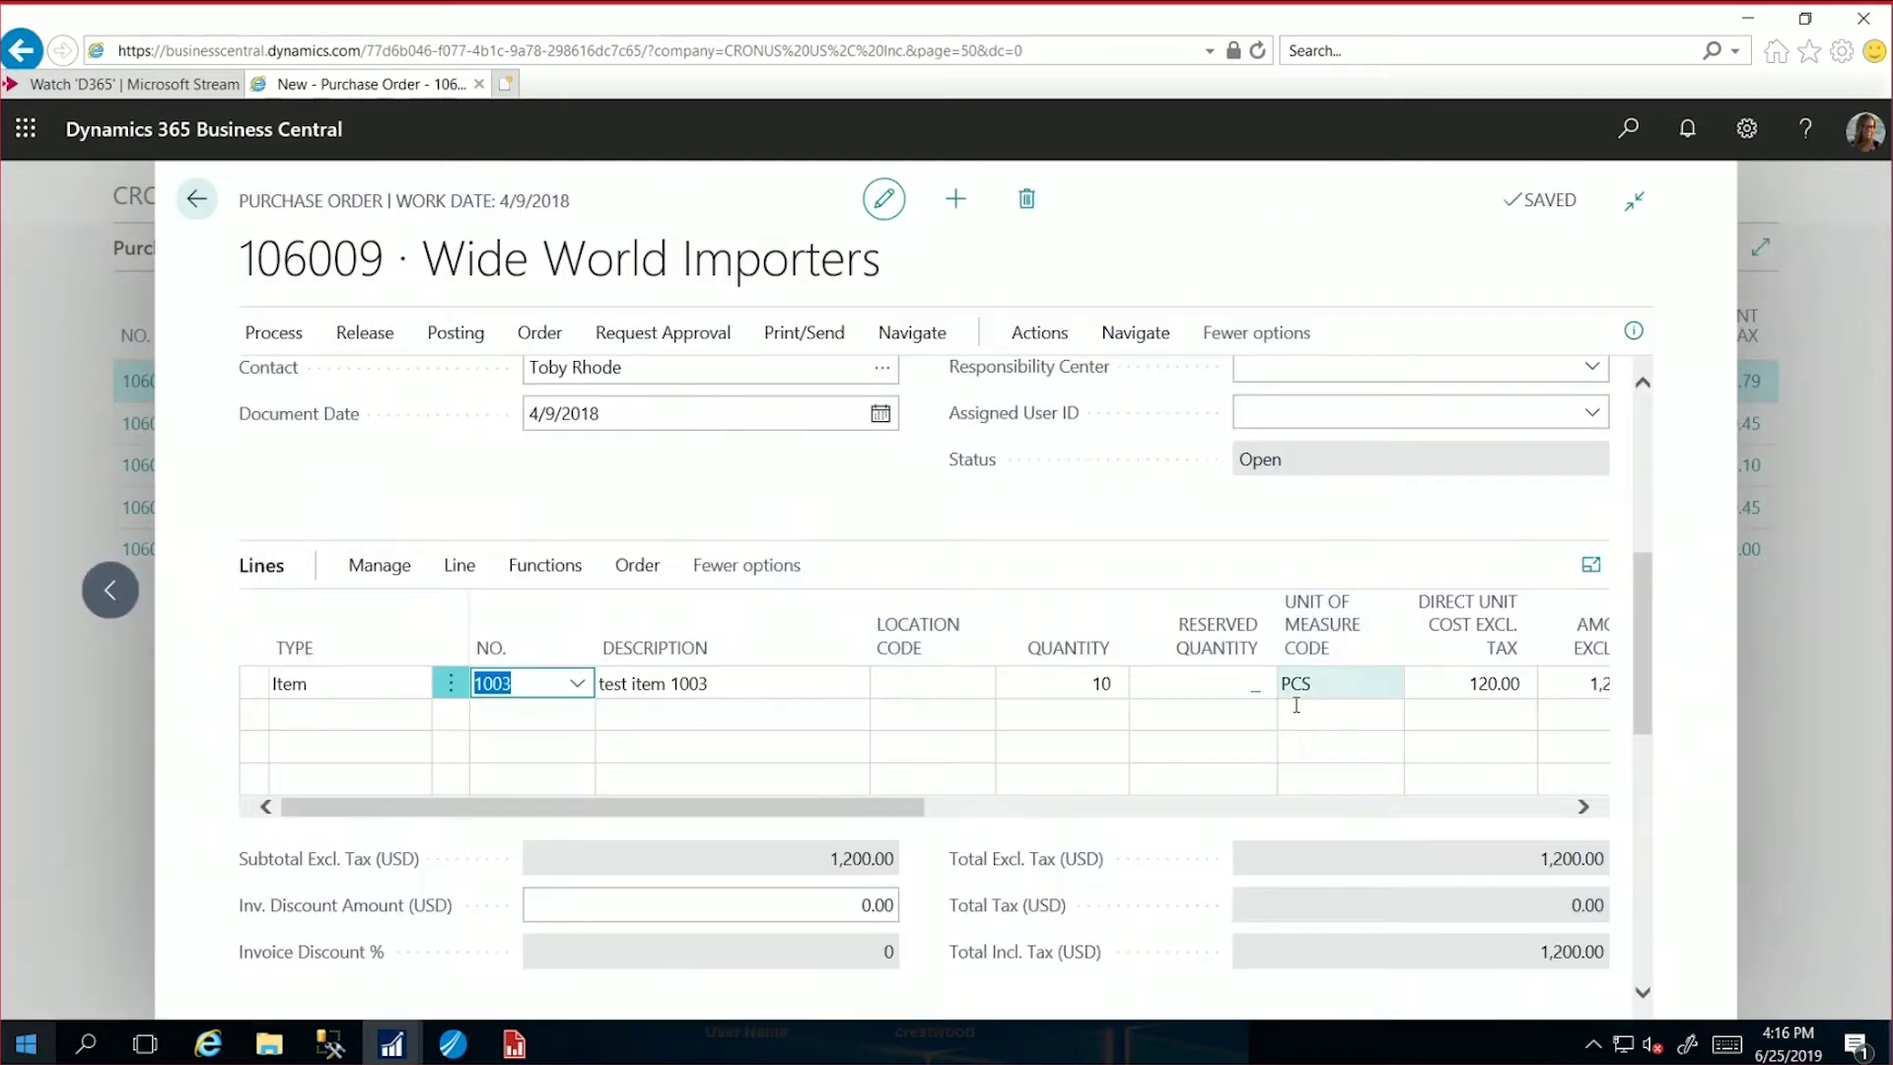
pyautogui.click(1077, 685)
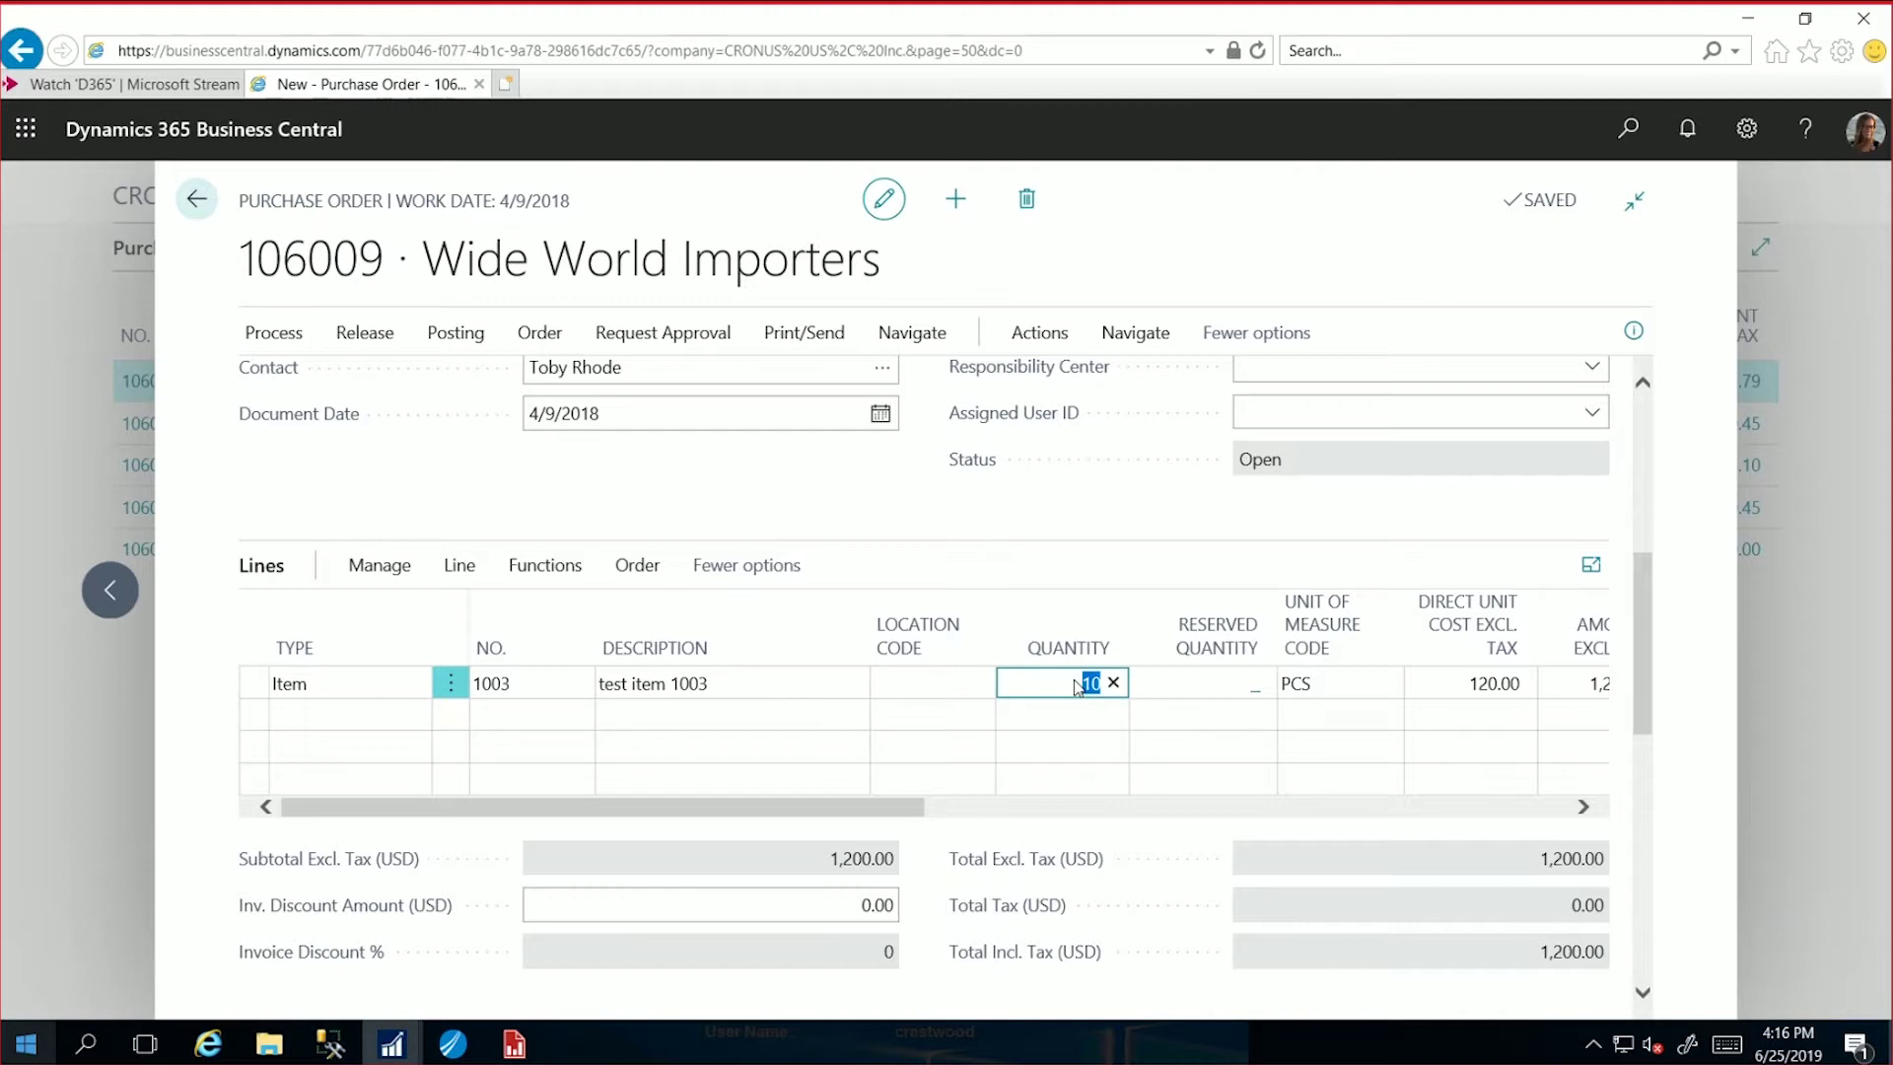
pyautogui.write('7')
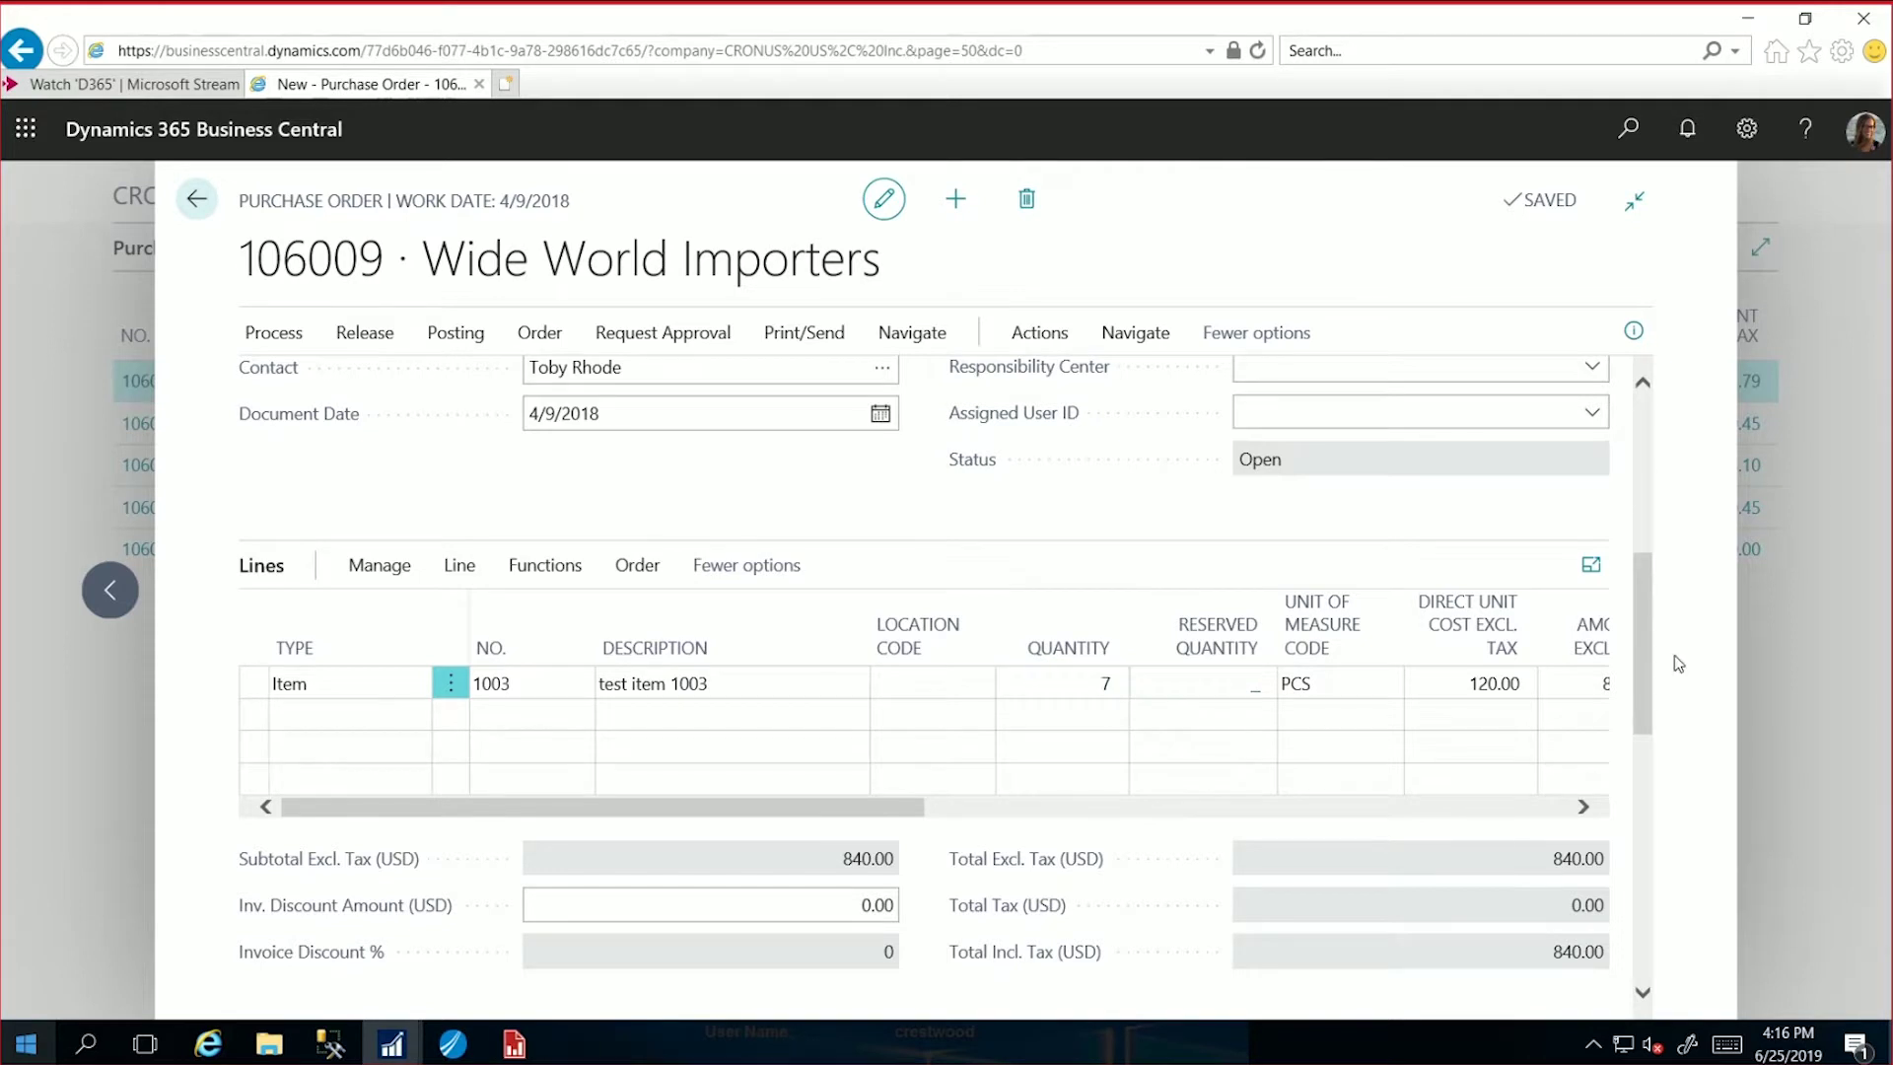
pyautogui.moveTo(1648, 688); pyautogui.dragTo(1652, 741)
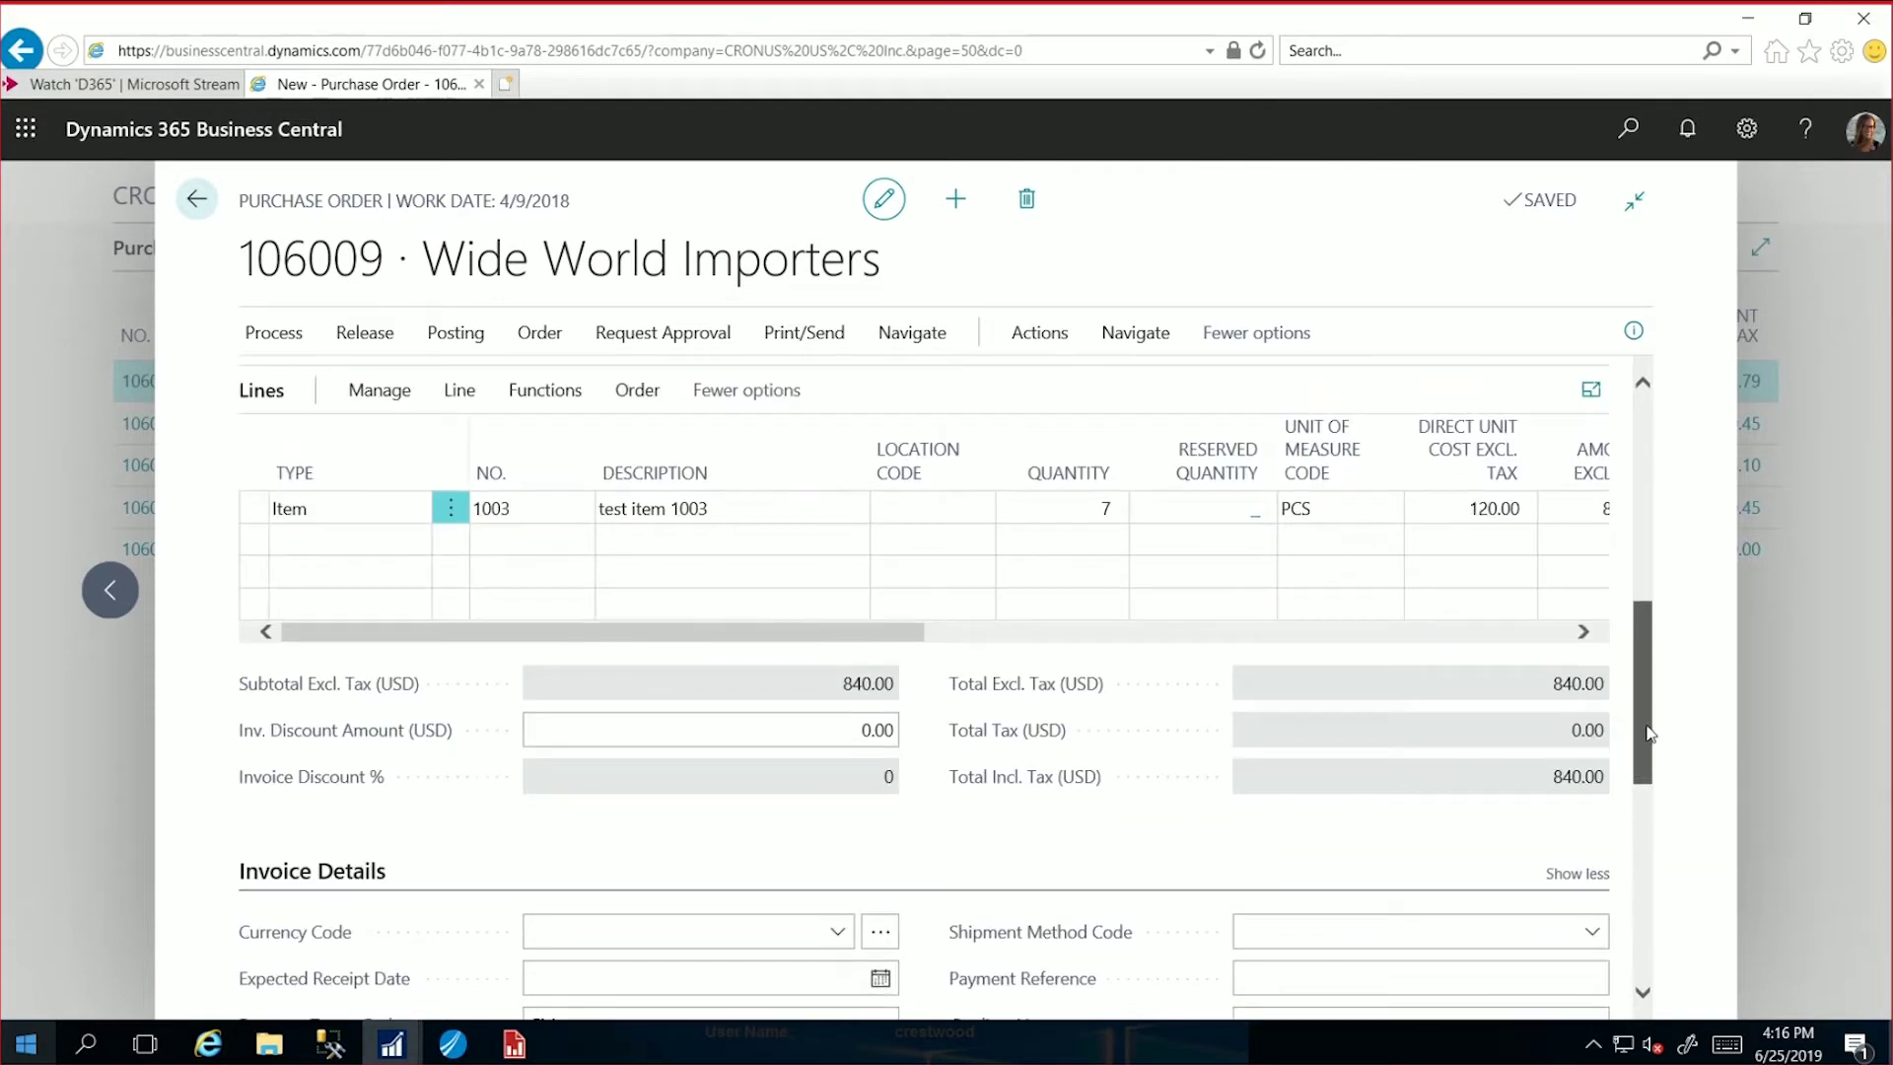
pyautogui.scroll(2, 1643, 752)
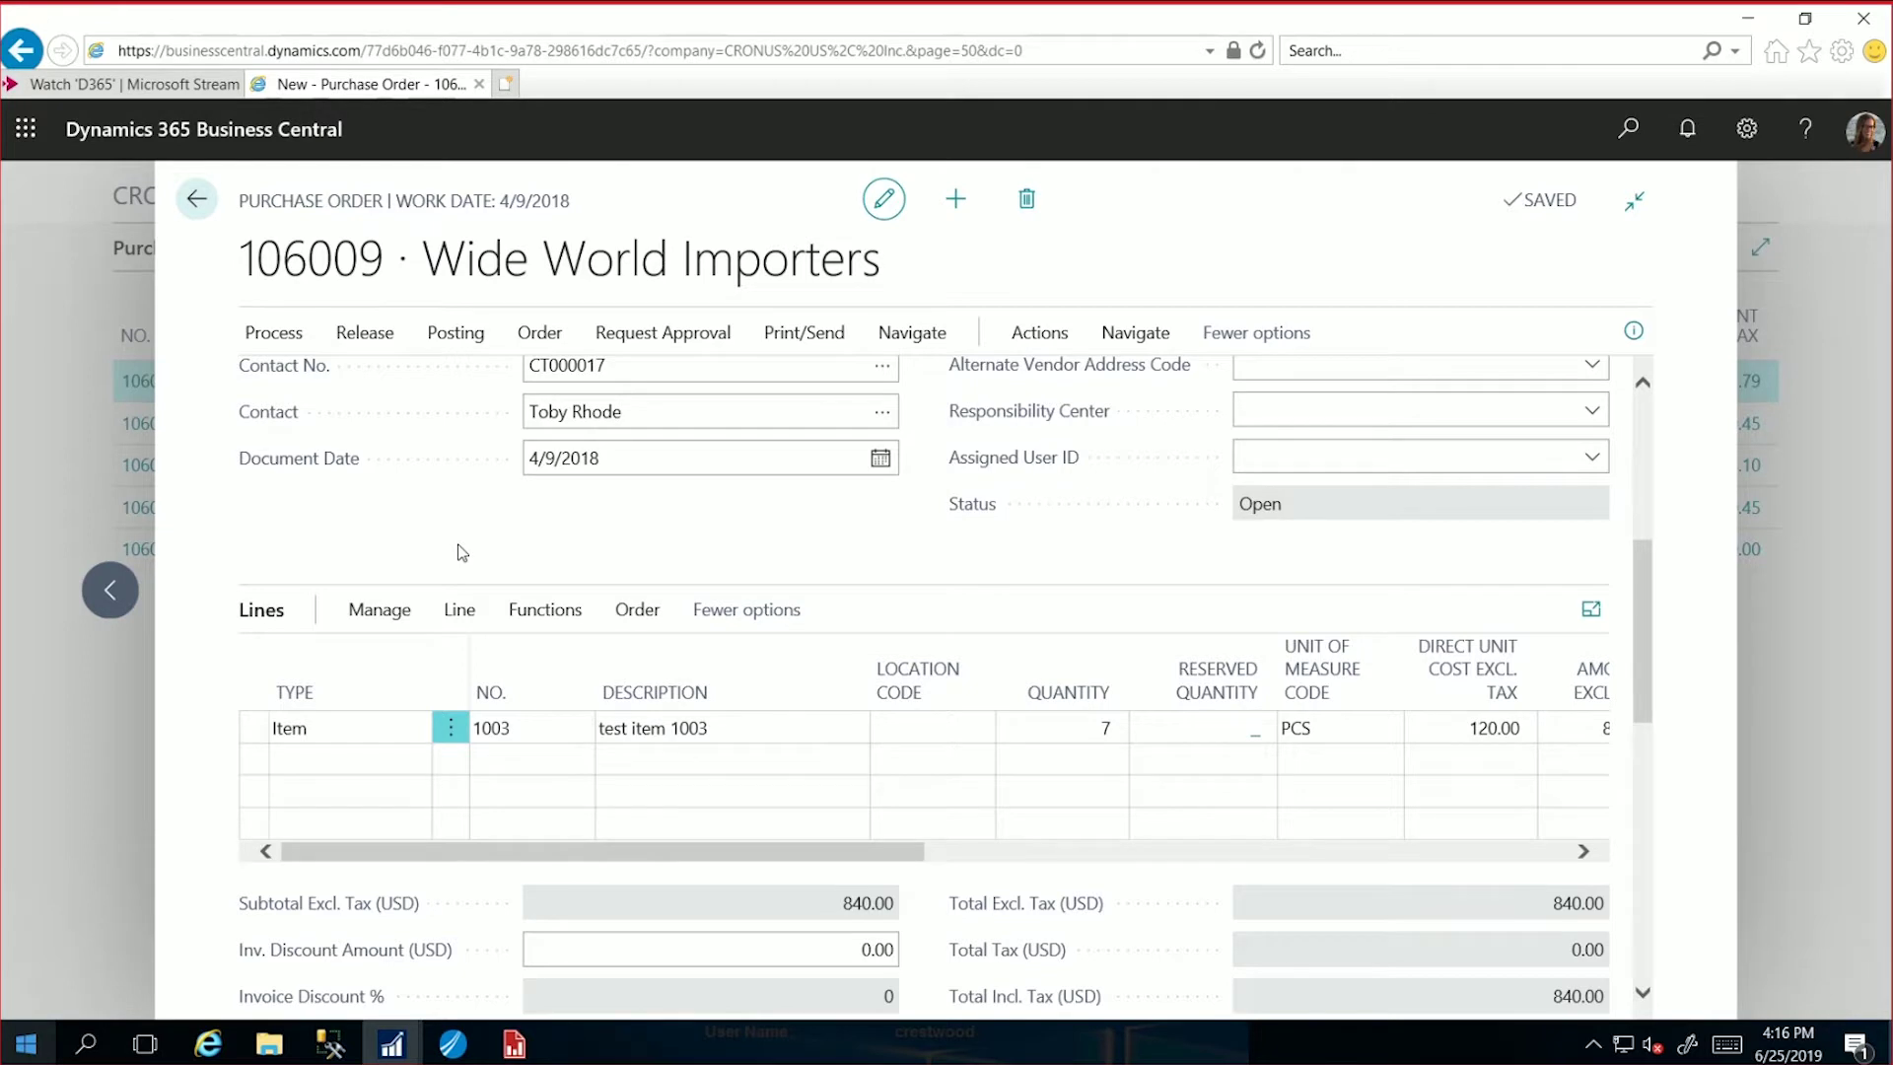
# Step: Start Post and Print for the order, then cancel the Receive/Invoice dialog
pyautogui.click(441, 335)
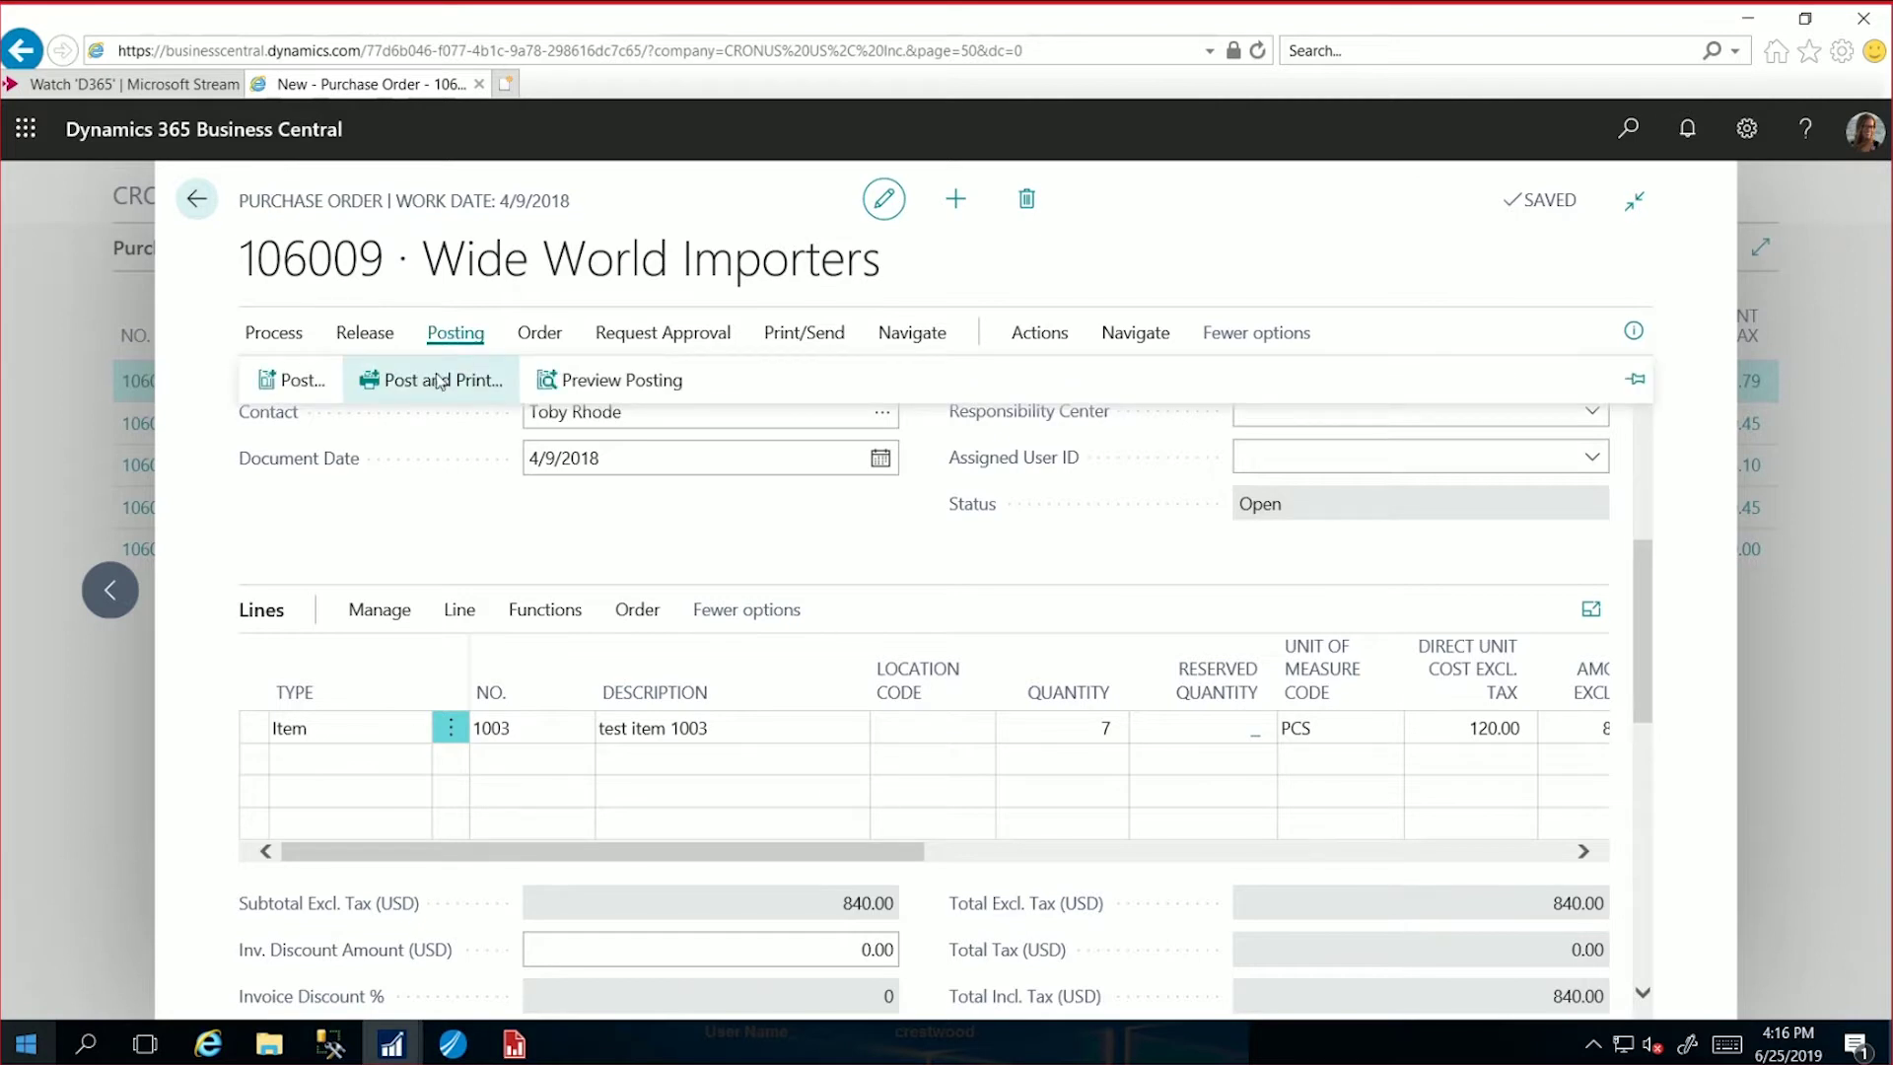
pyautogui.click(439, 381)
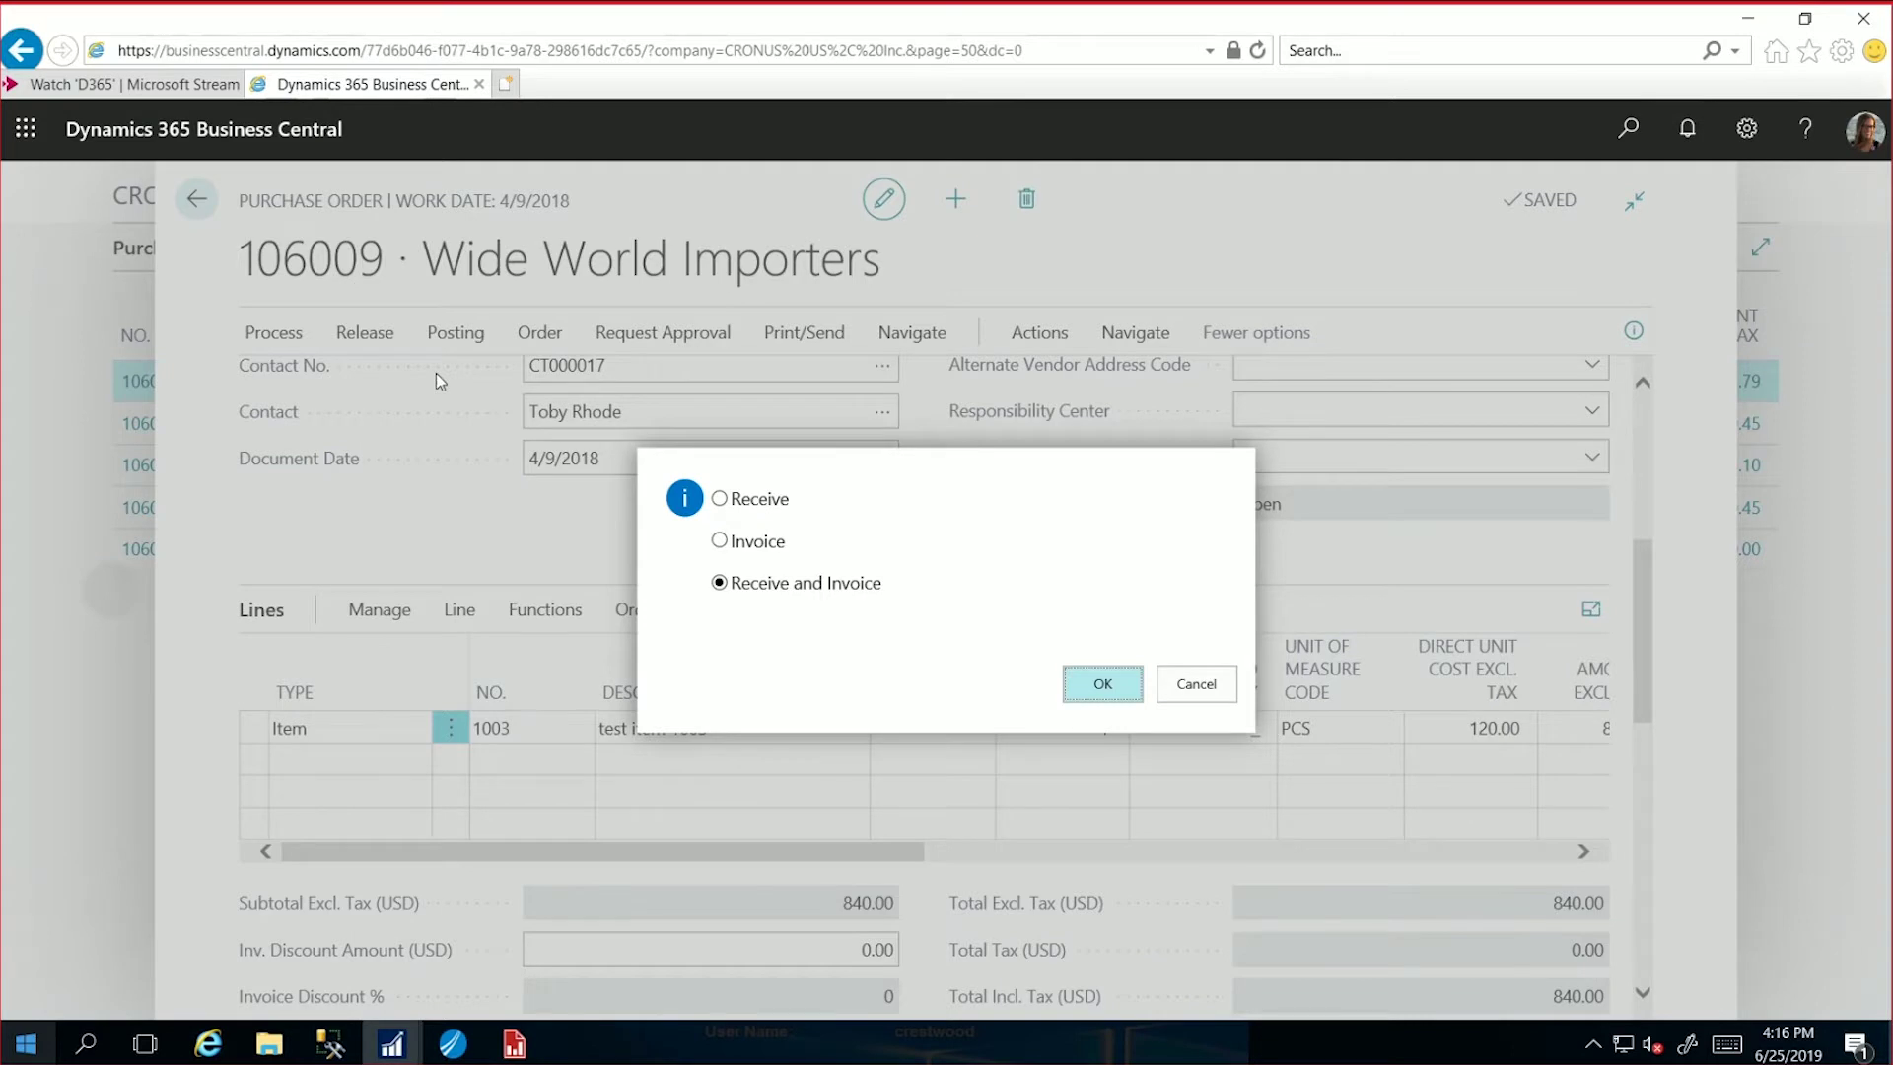
pyautogui.click(1195, 683)
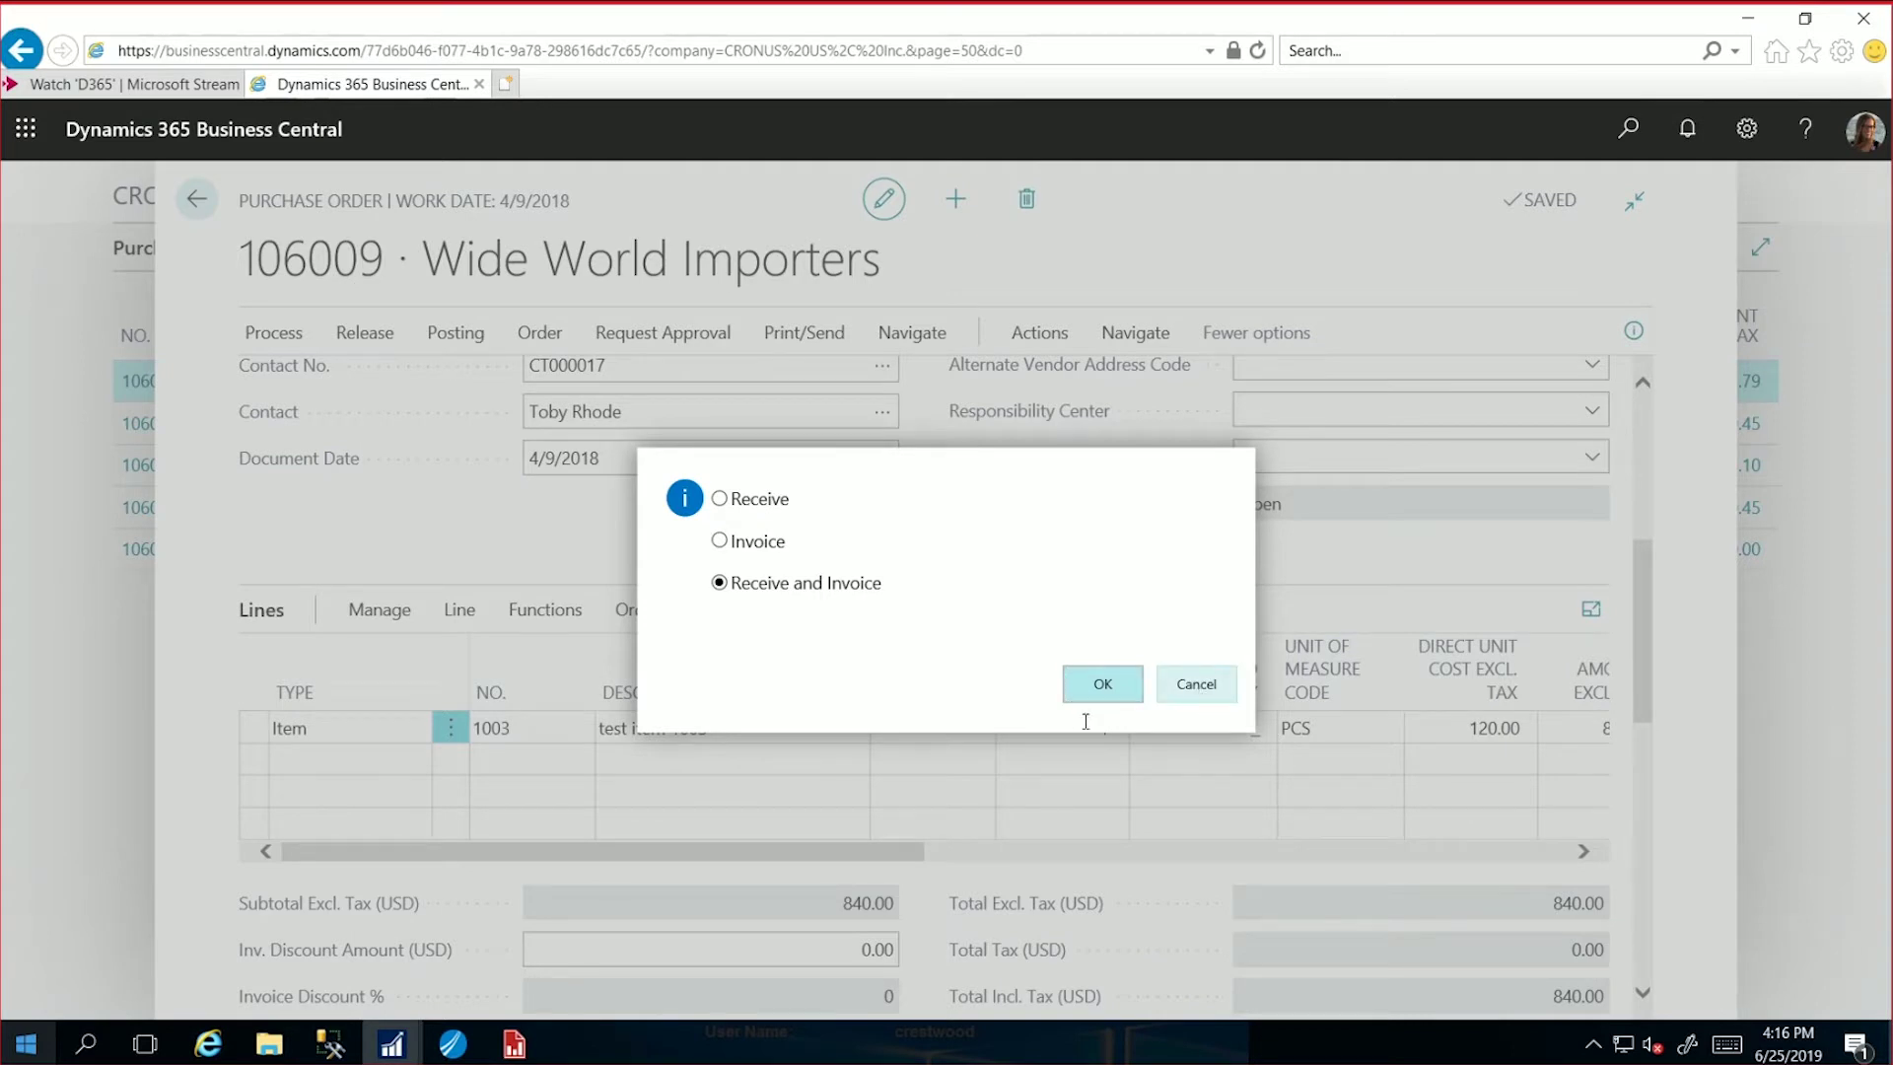
# Step: Set the line quantity back to 10, restoring the 1,200.00 total
pyautogui.click(1056, 734)
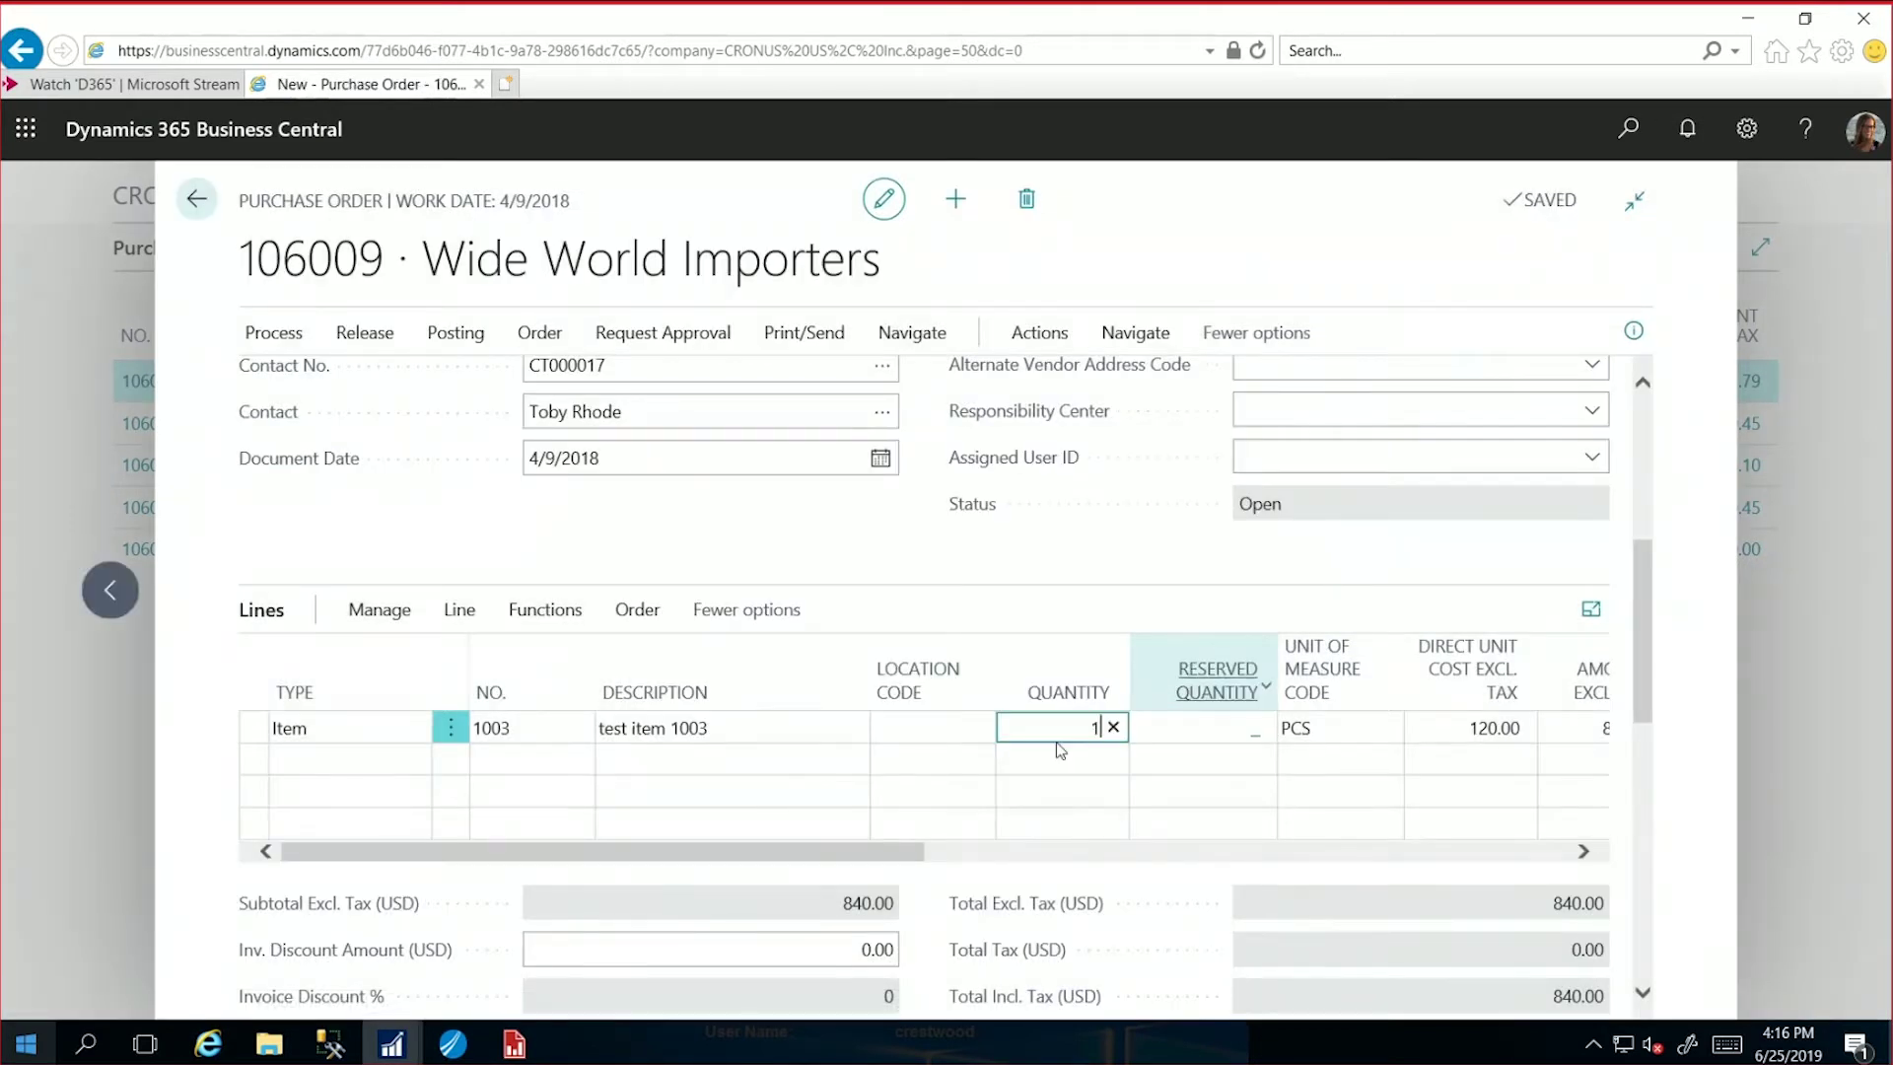
pyautogui.write('10')
pyautogui.press('Tab')
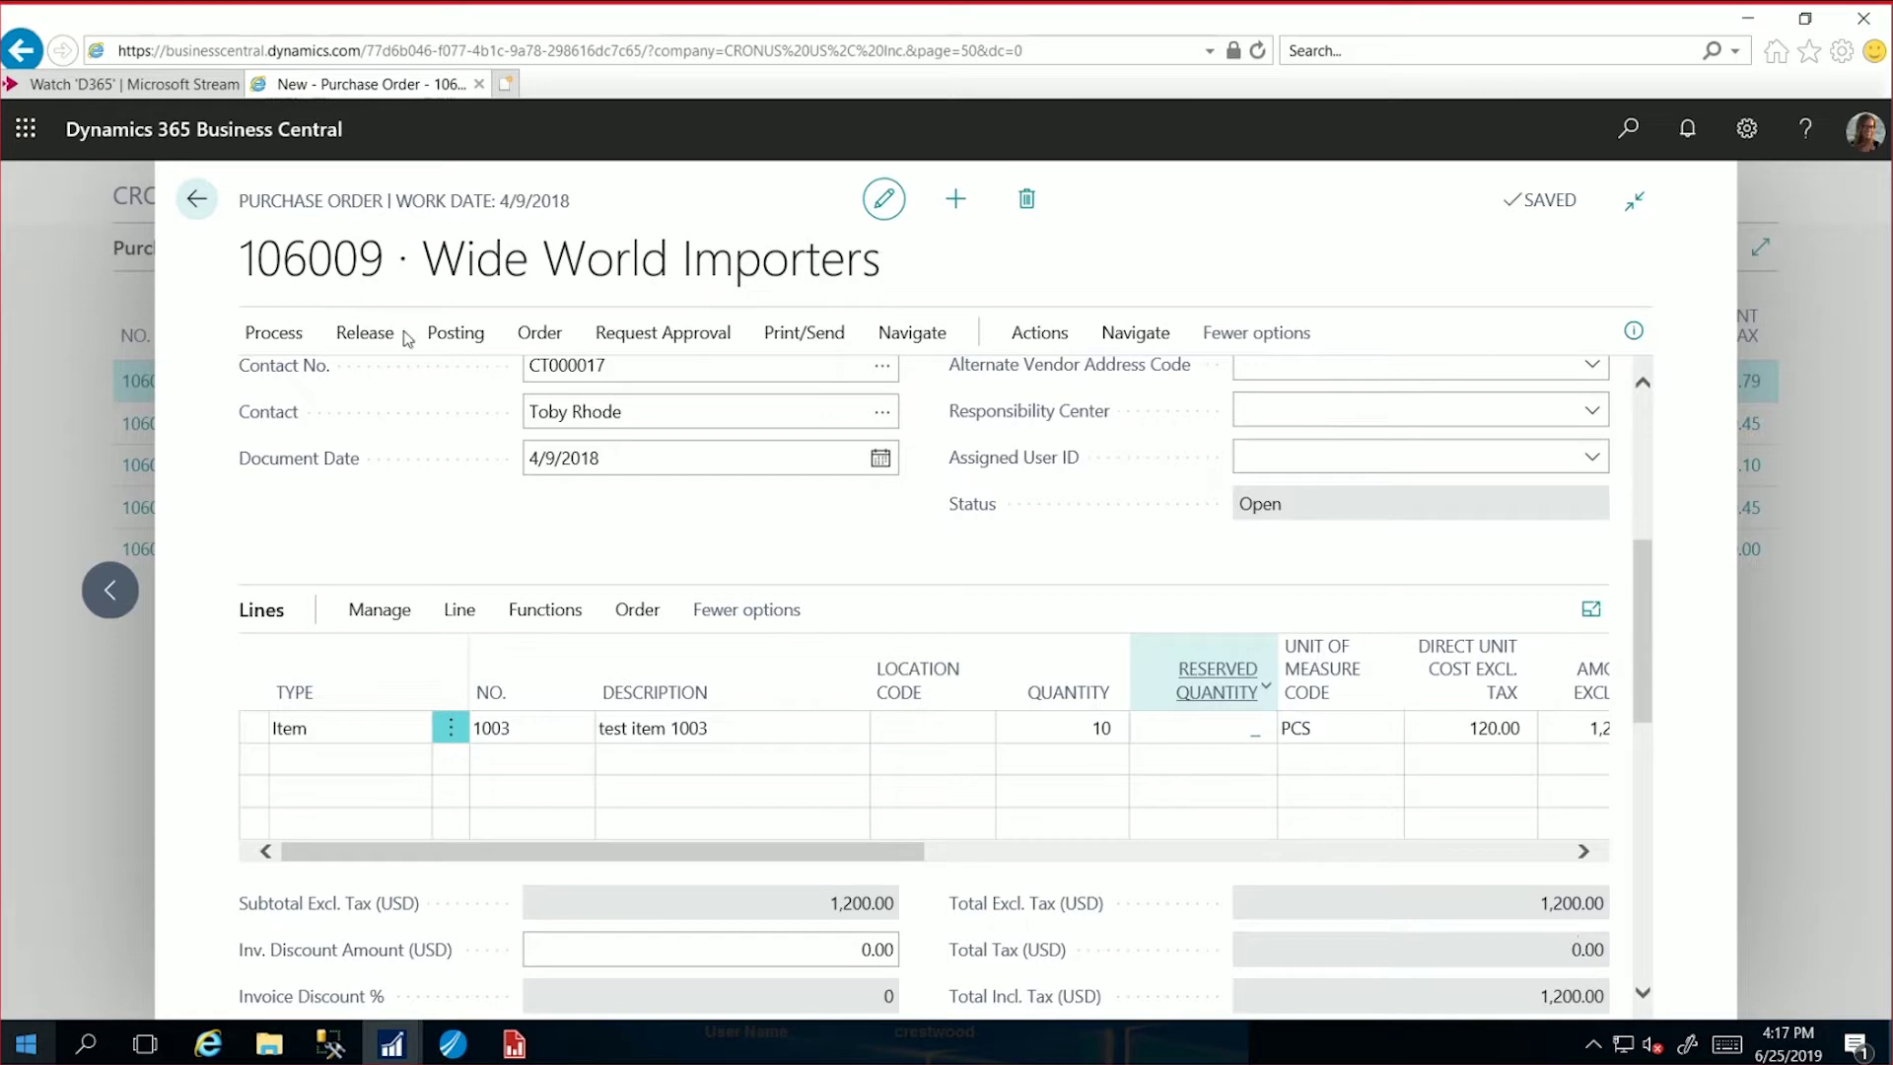
# Step: Attempt Post and Print and acknowledge the message that approval and release are required first
pyautogui.click(463, 340)
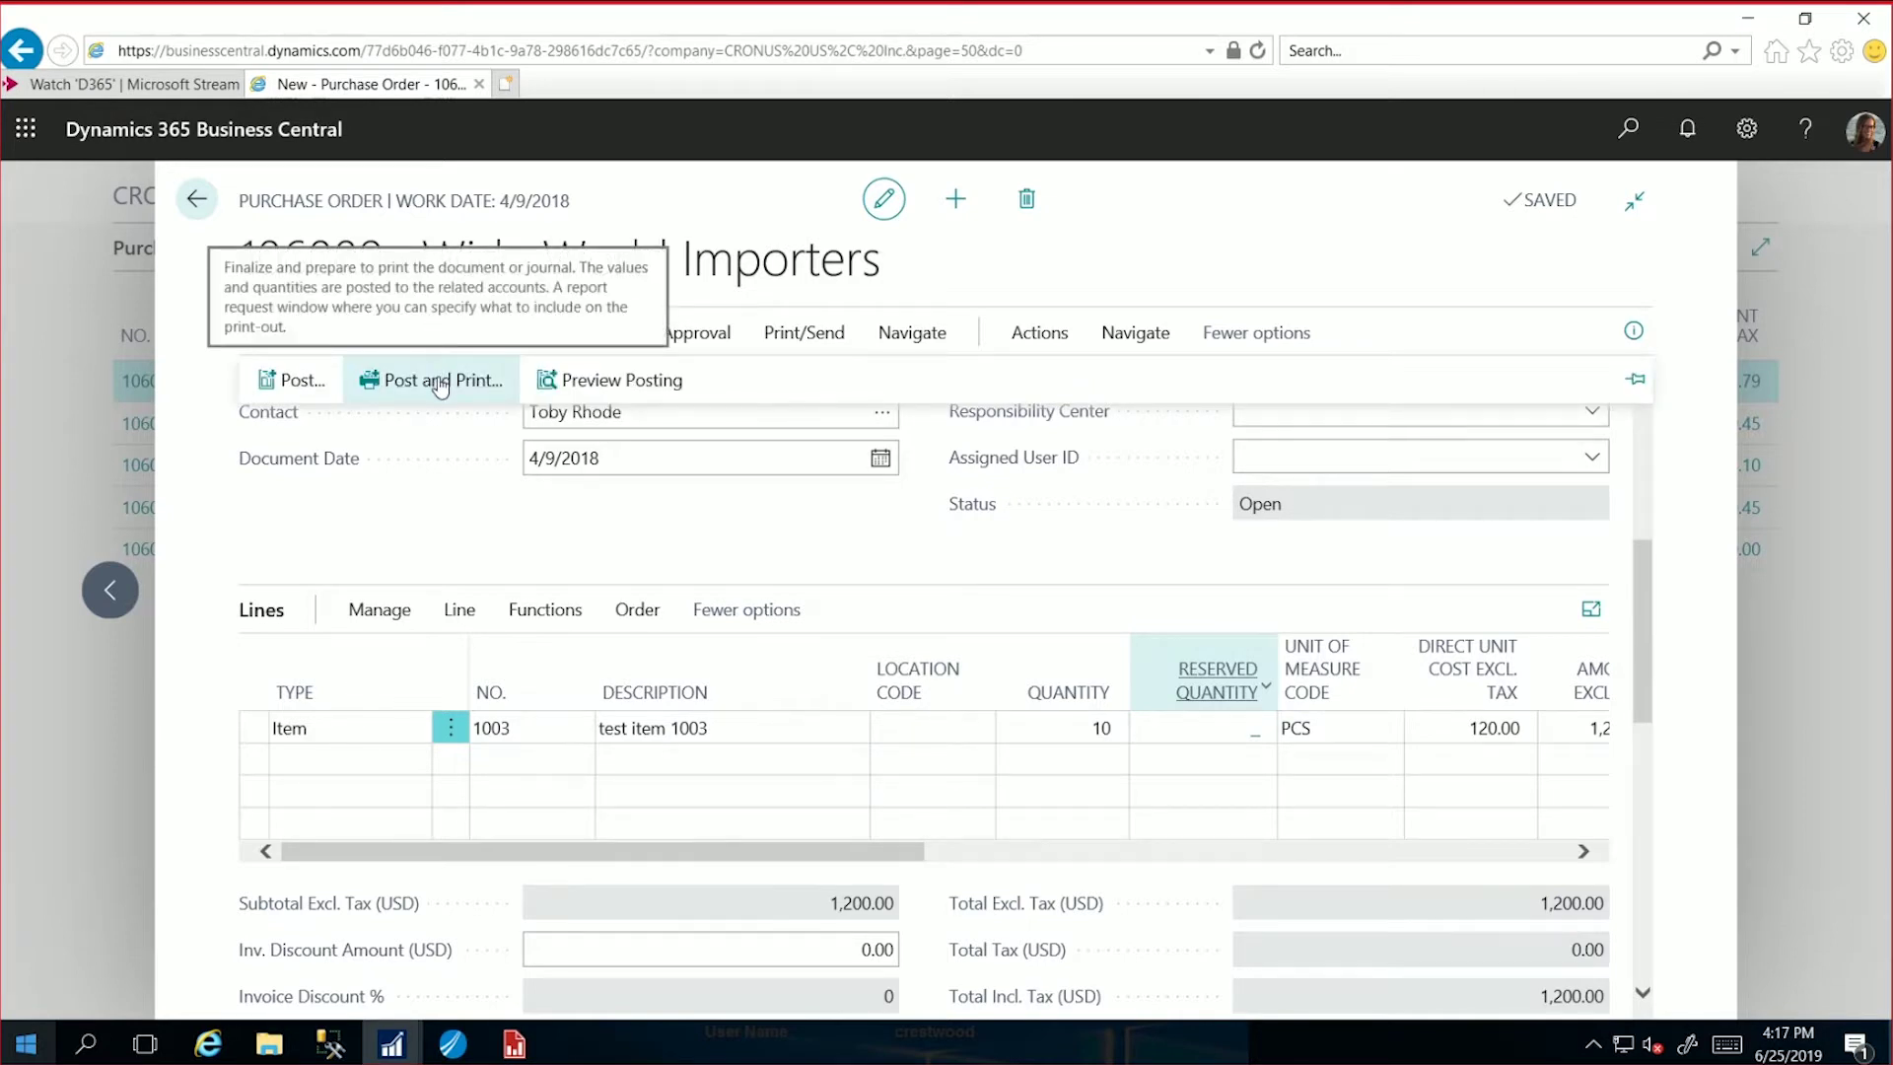
pyautogui.click(441, 382)
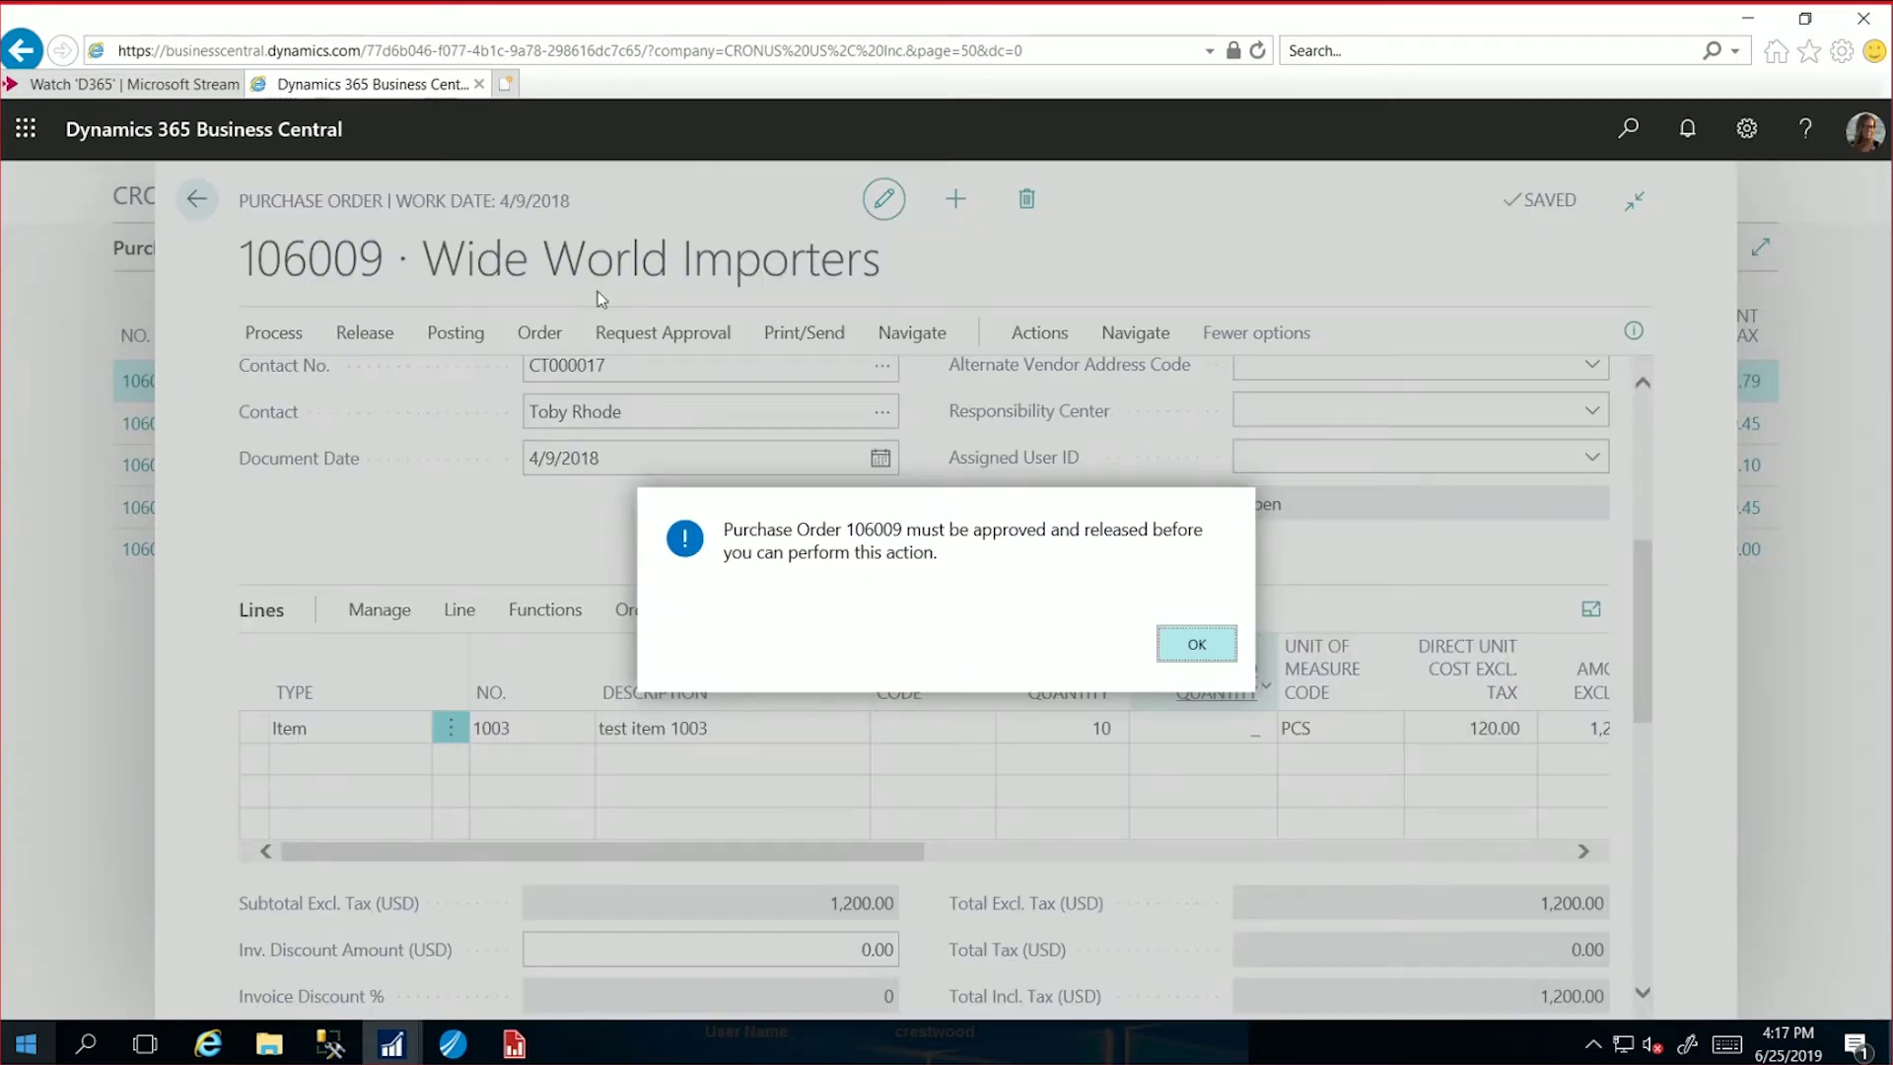
pyautogui.click(1197, 645)
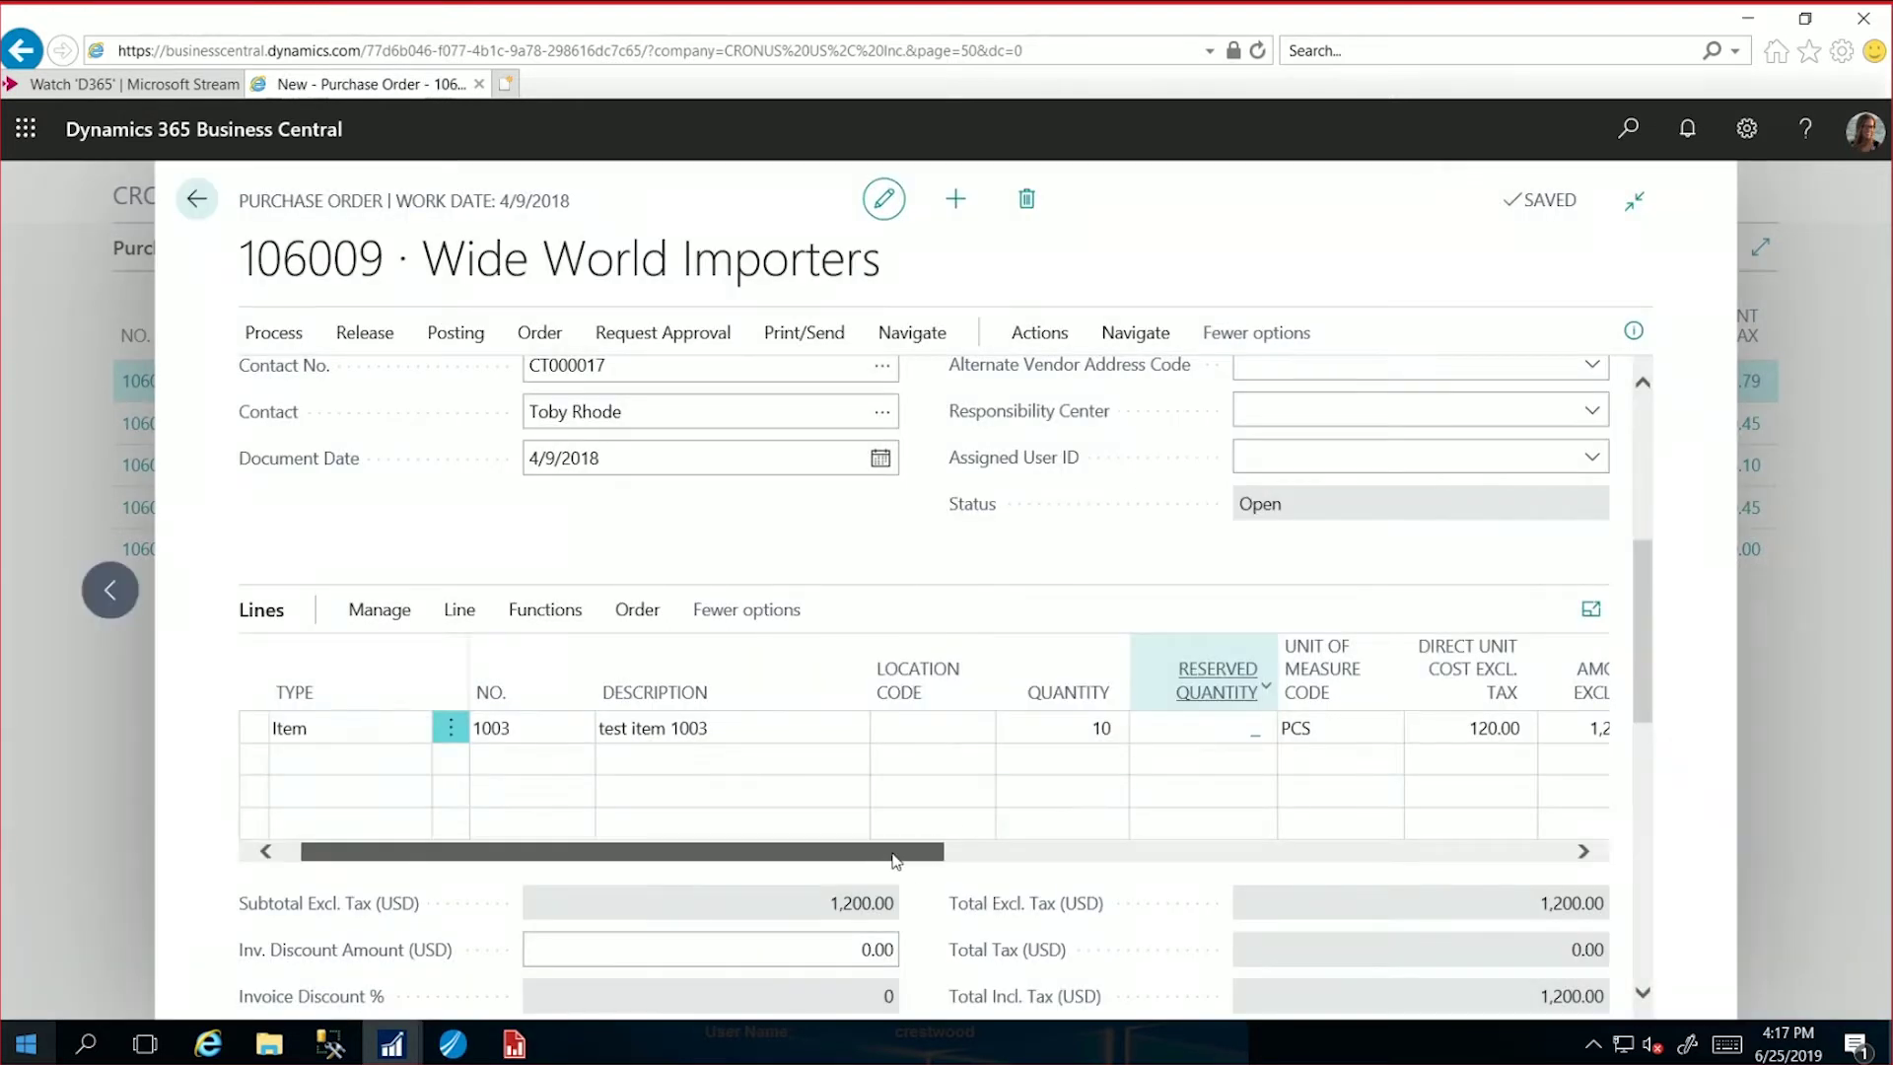
# Step: Set the item 1003 line's Department Code to SALES
pyautogui.moveTo(897, 860); pyautogui.dragTo(1581, 854)
pyautogui.click(1581, 851)
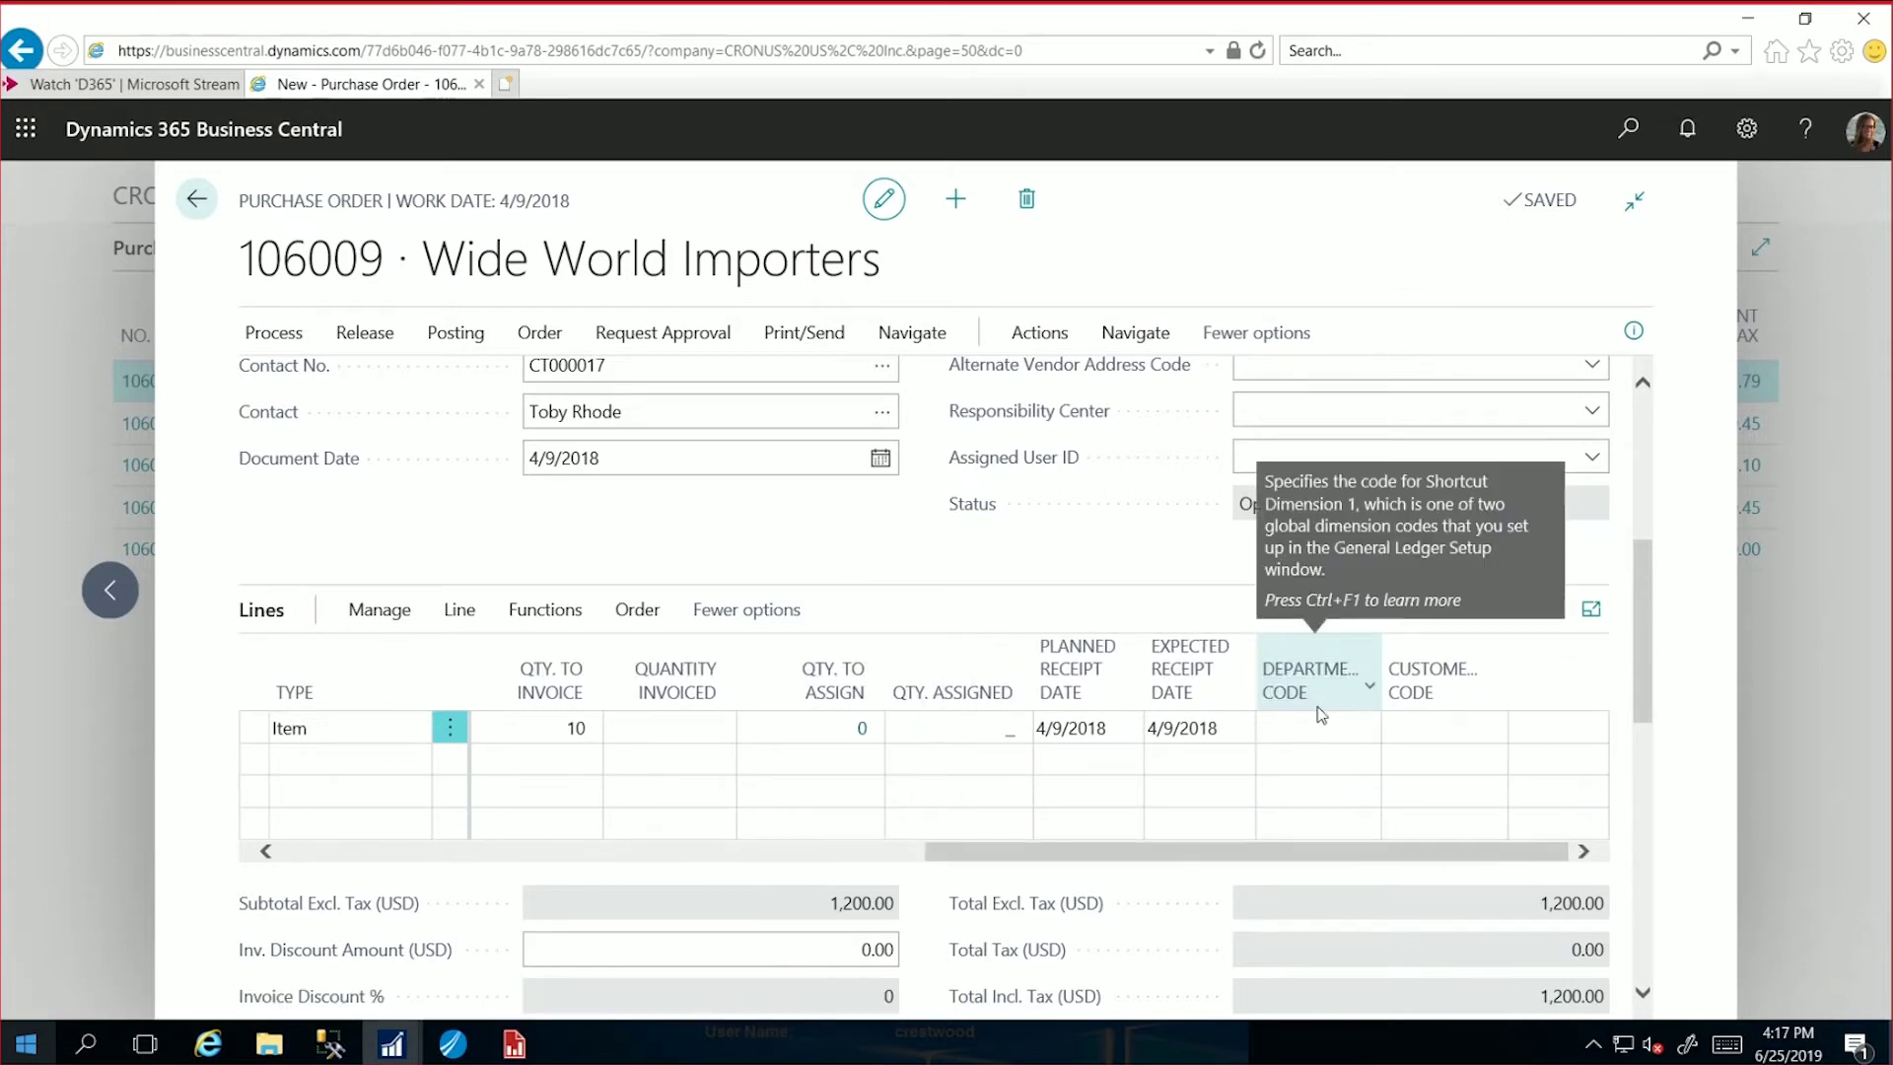
pyautogui.click(1362, 728)
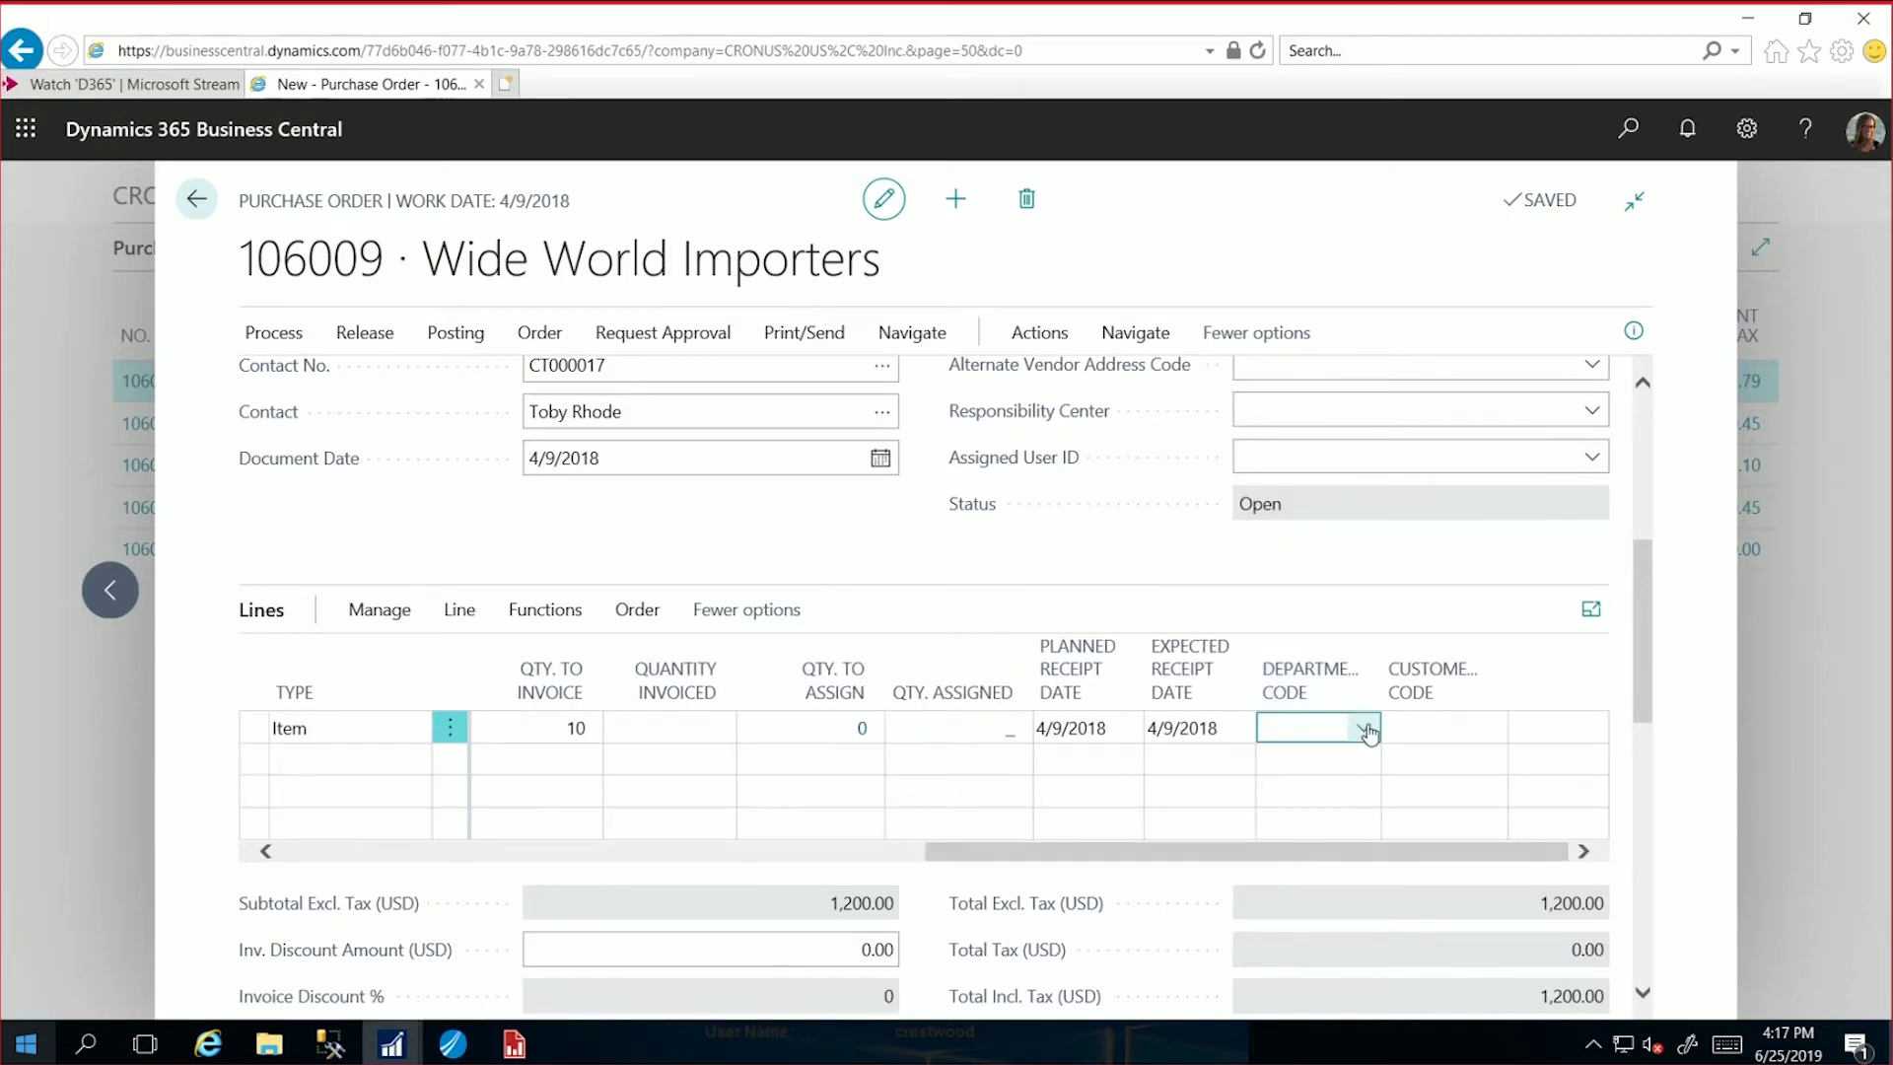
pyautogui.click(1364, 729)
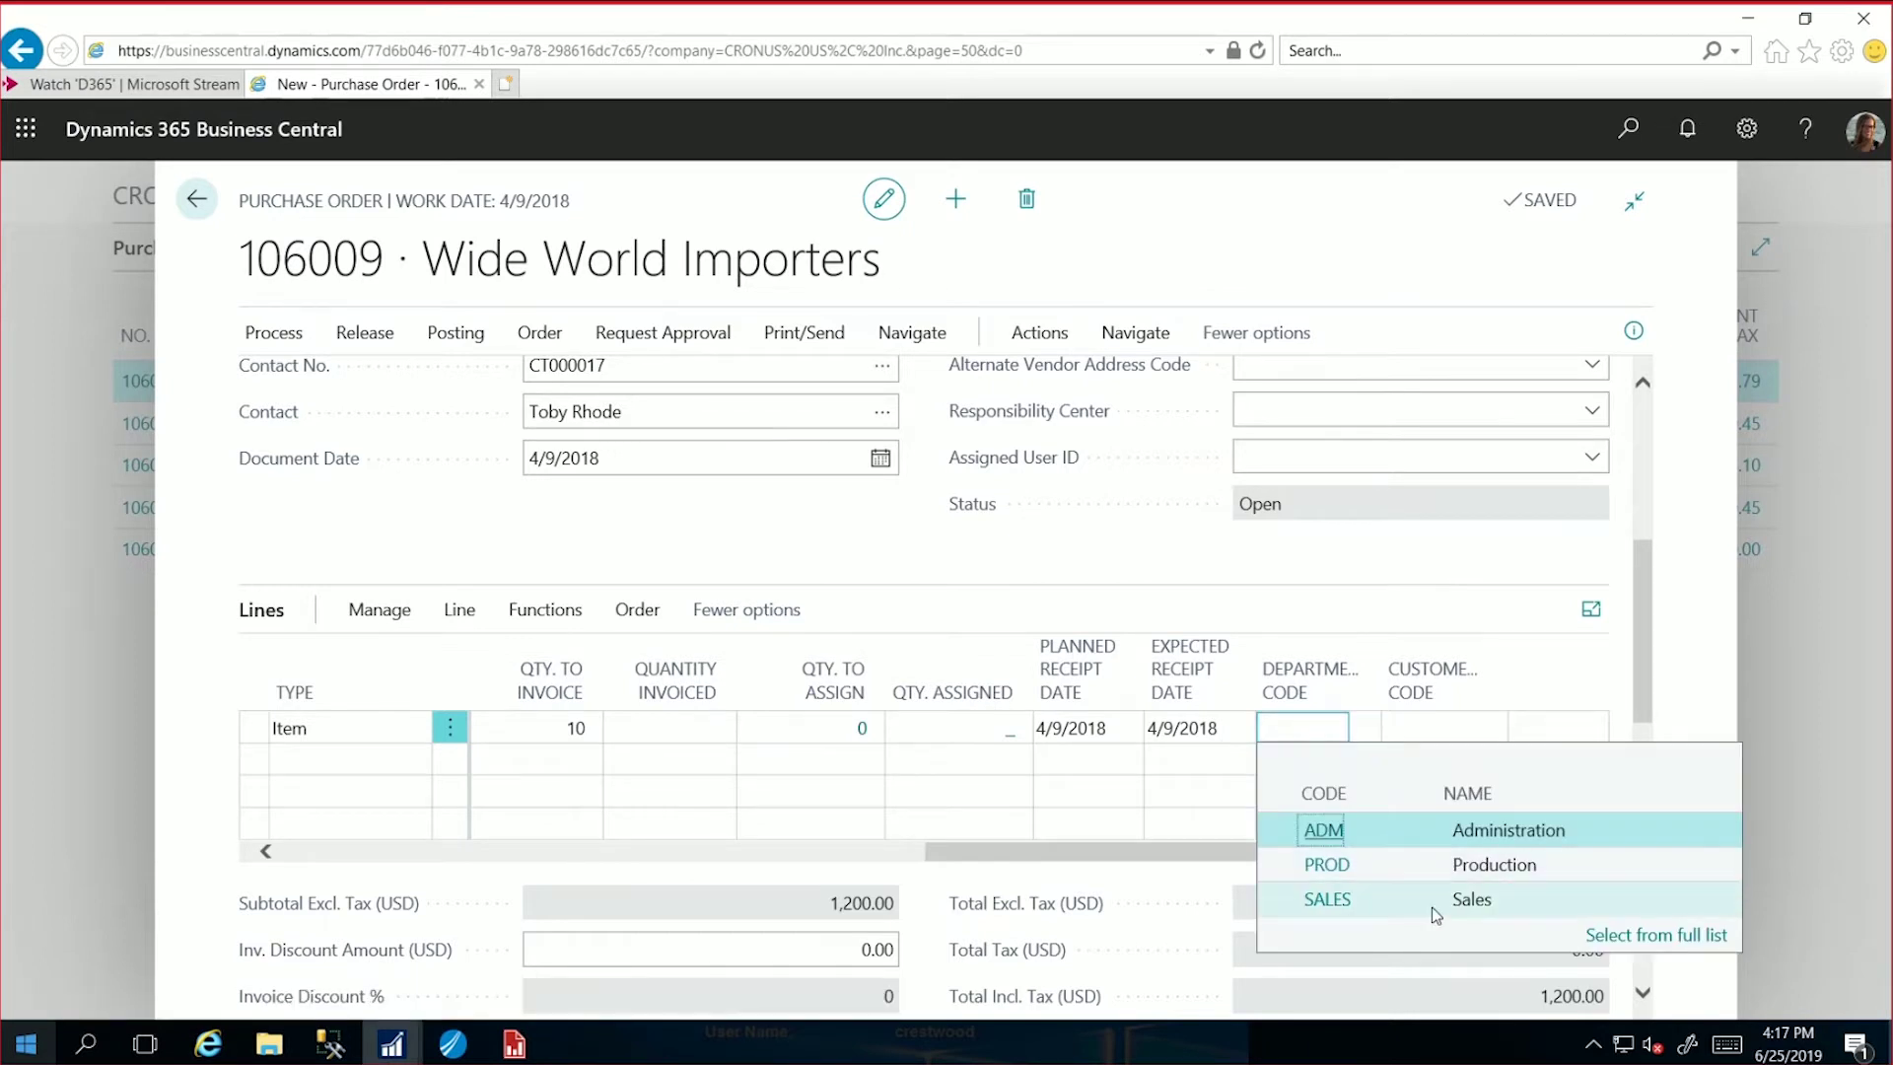
pyautogui.click(1287, 901)
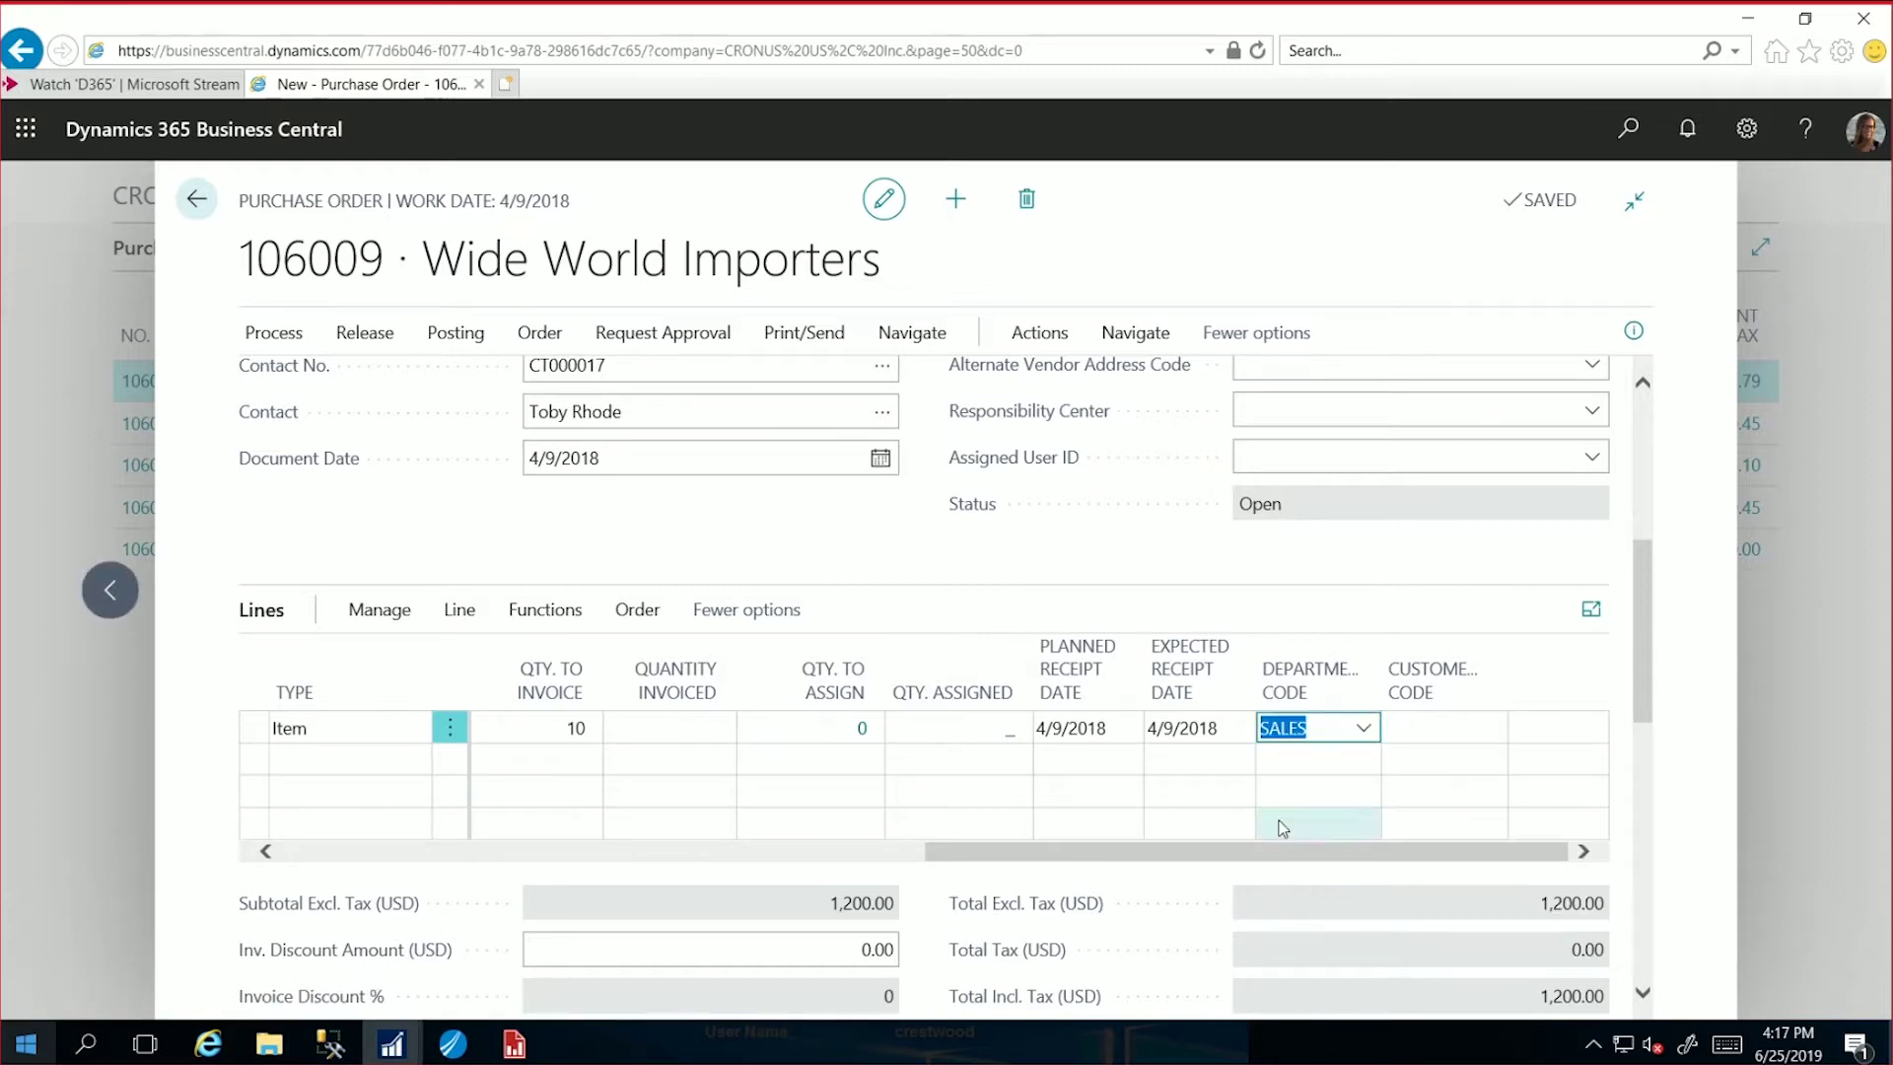
pyautogui.moveTo(1276, 854); pyautogui.dragTo(549, 856)
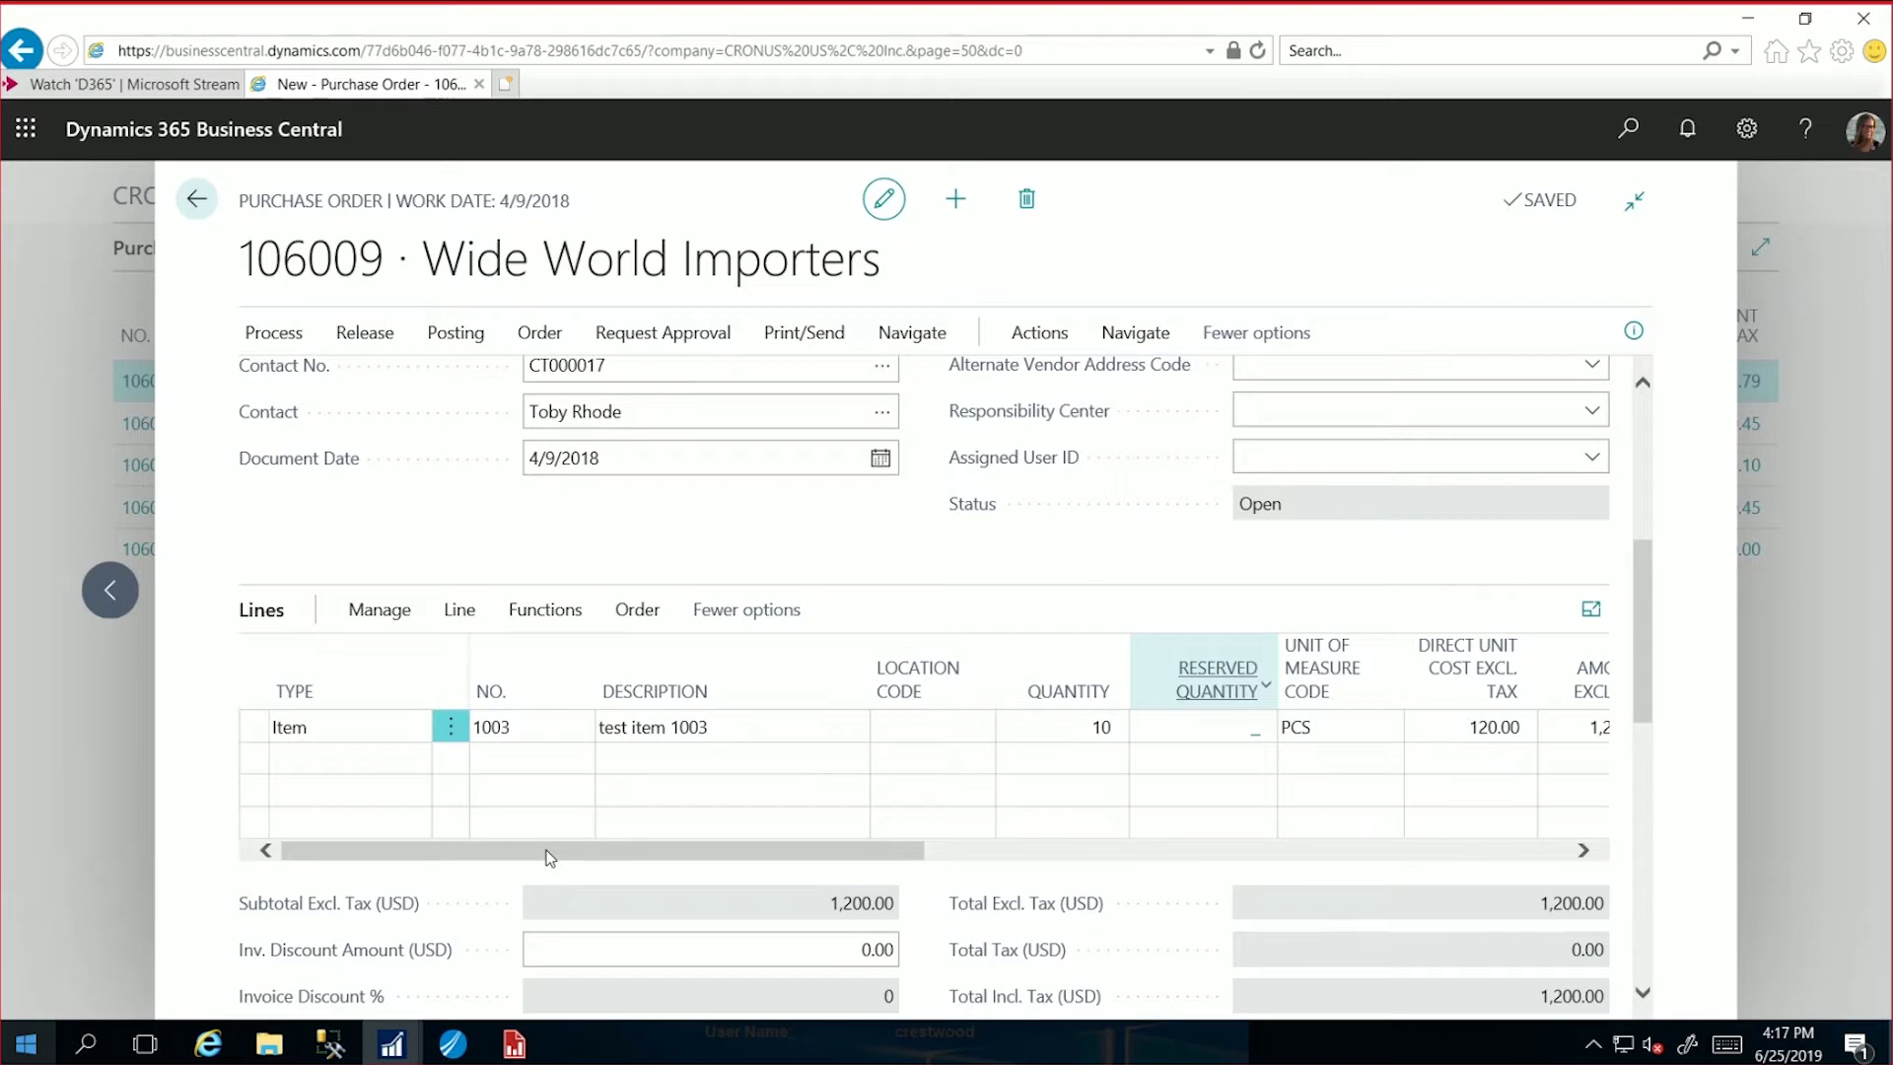
pyautogui.moveTo(901, 850); pyautogui.dragTo(1103, 856)
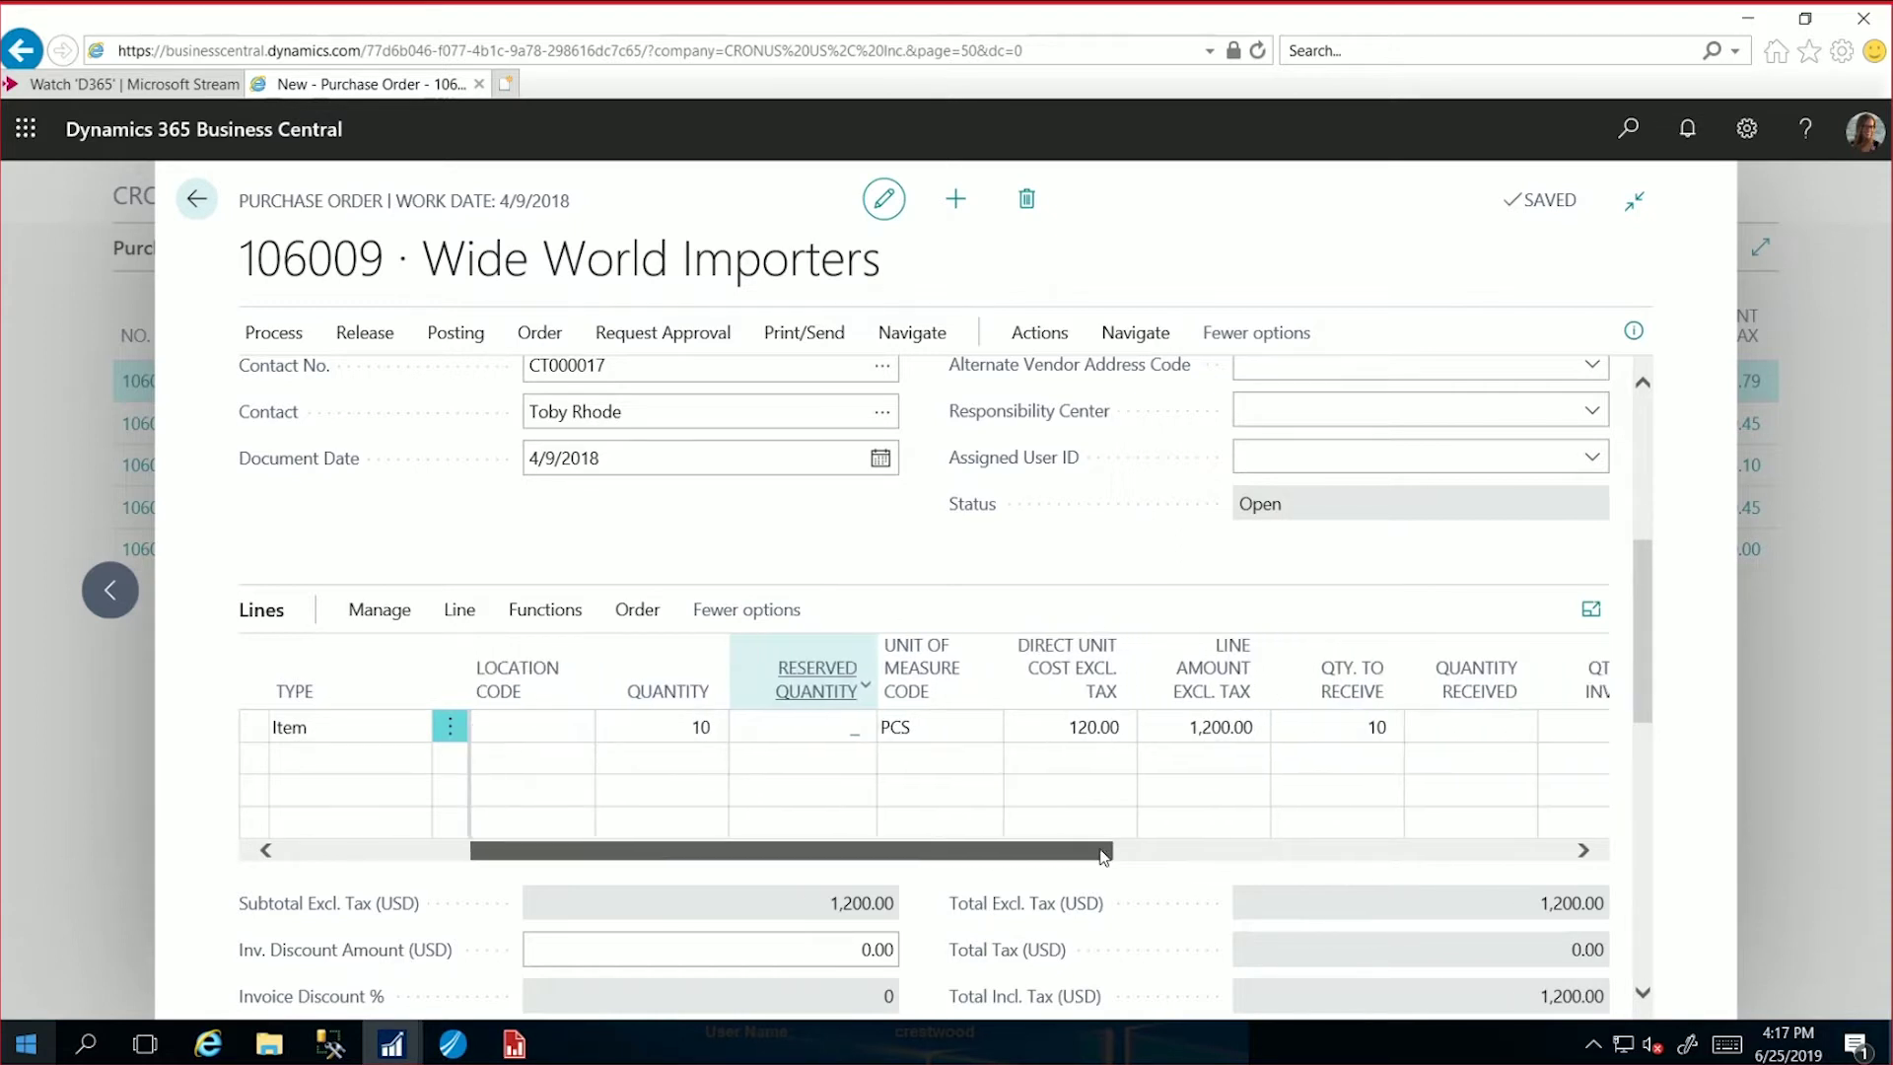
# Step: Set the line's Qty. to Receive to 6, so 6 of the 10 units are received and invoiced
pyautogui.click(1344, 727)
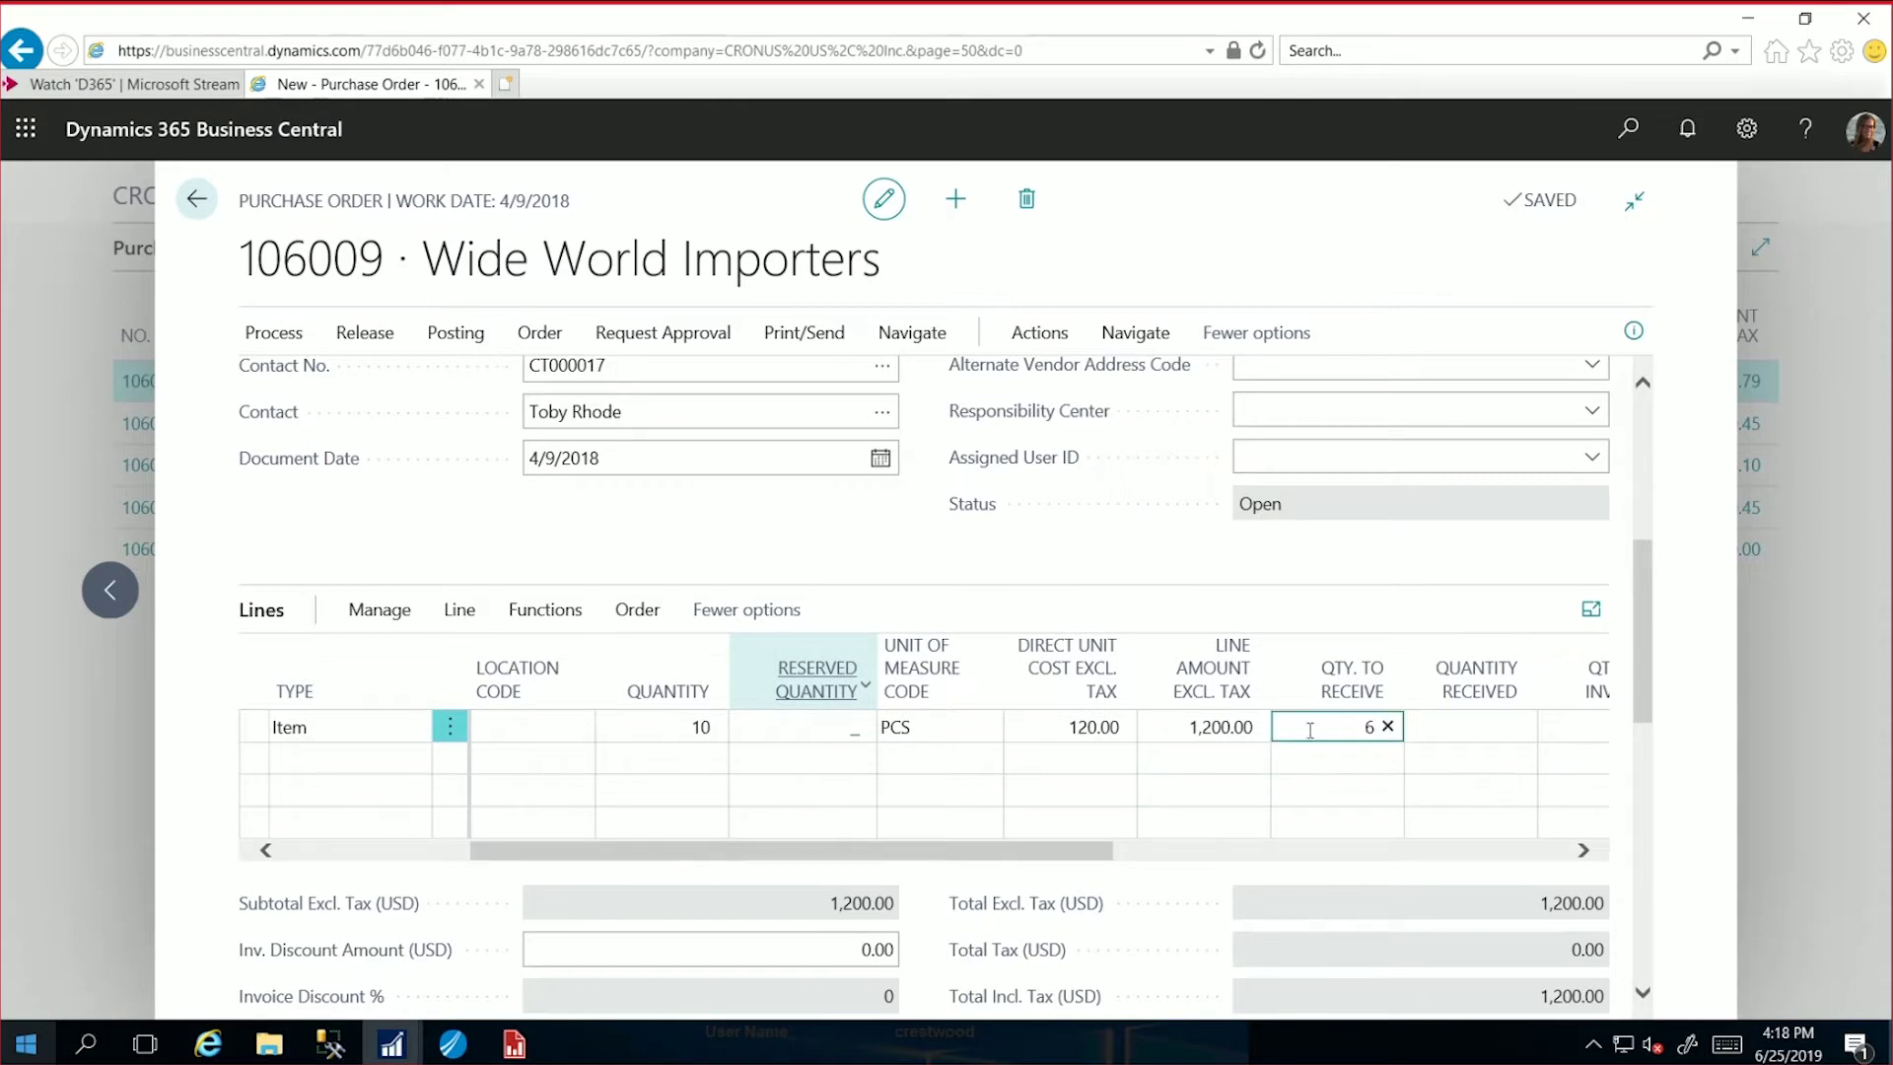
pyautogui.write('6')
pyautogui.moveTo(1054, 857); pyautogui.dragTo(1103, 850)
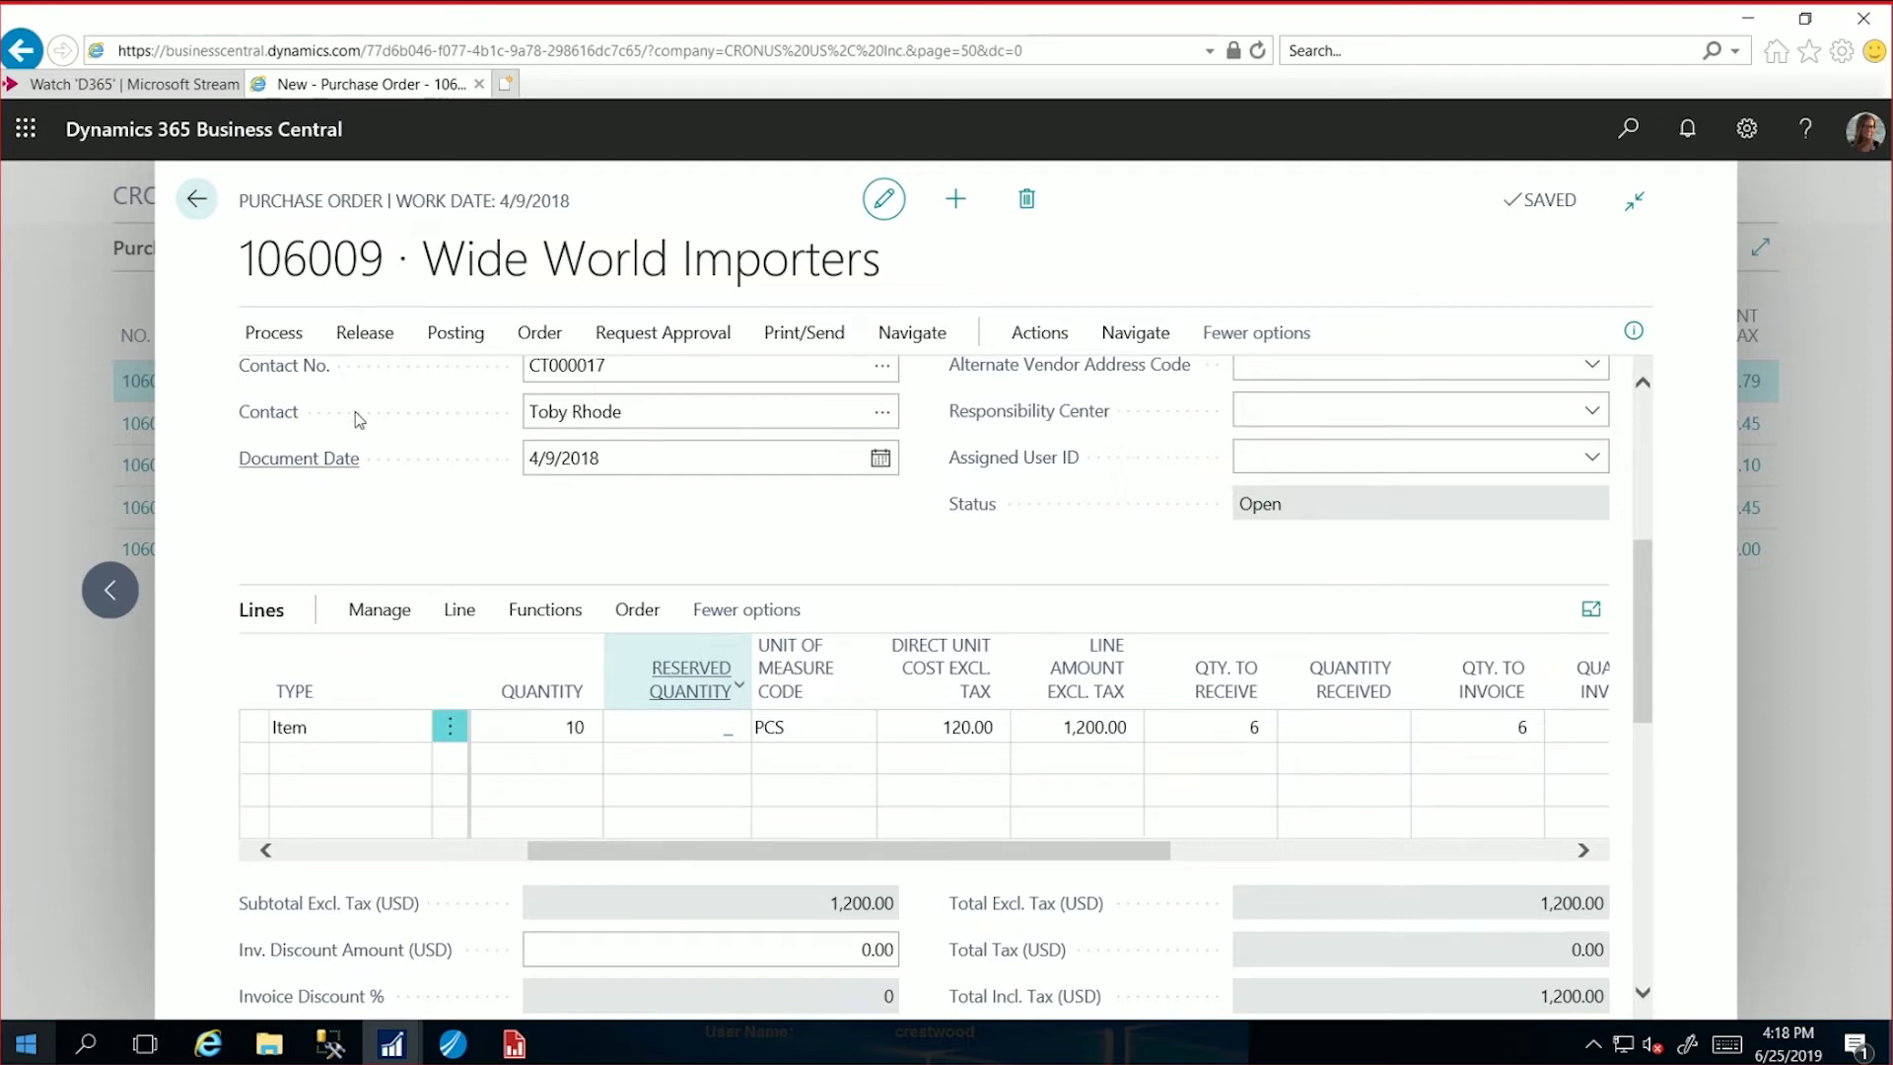
# Step: Send an approval request for order 106009 so its status changes to Released
pyautogui.click(655, 336)
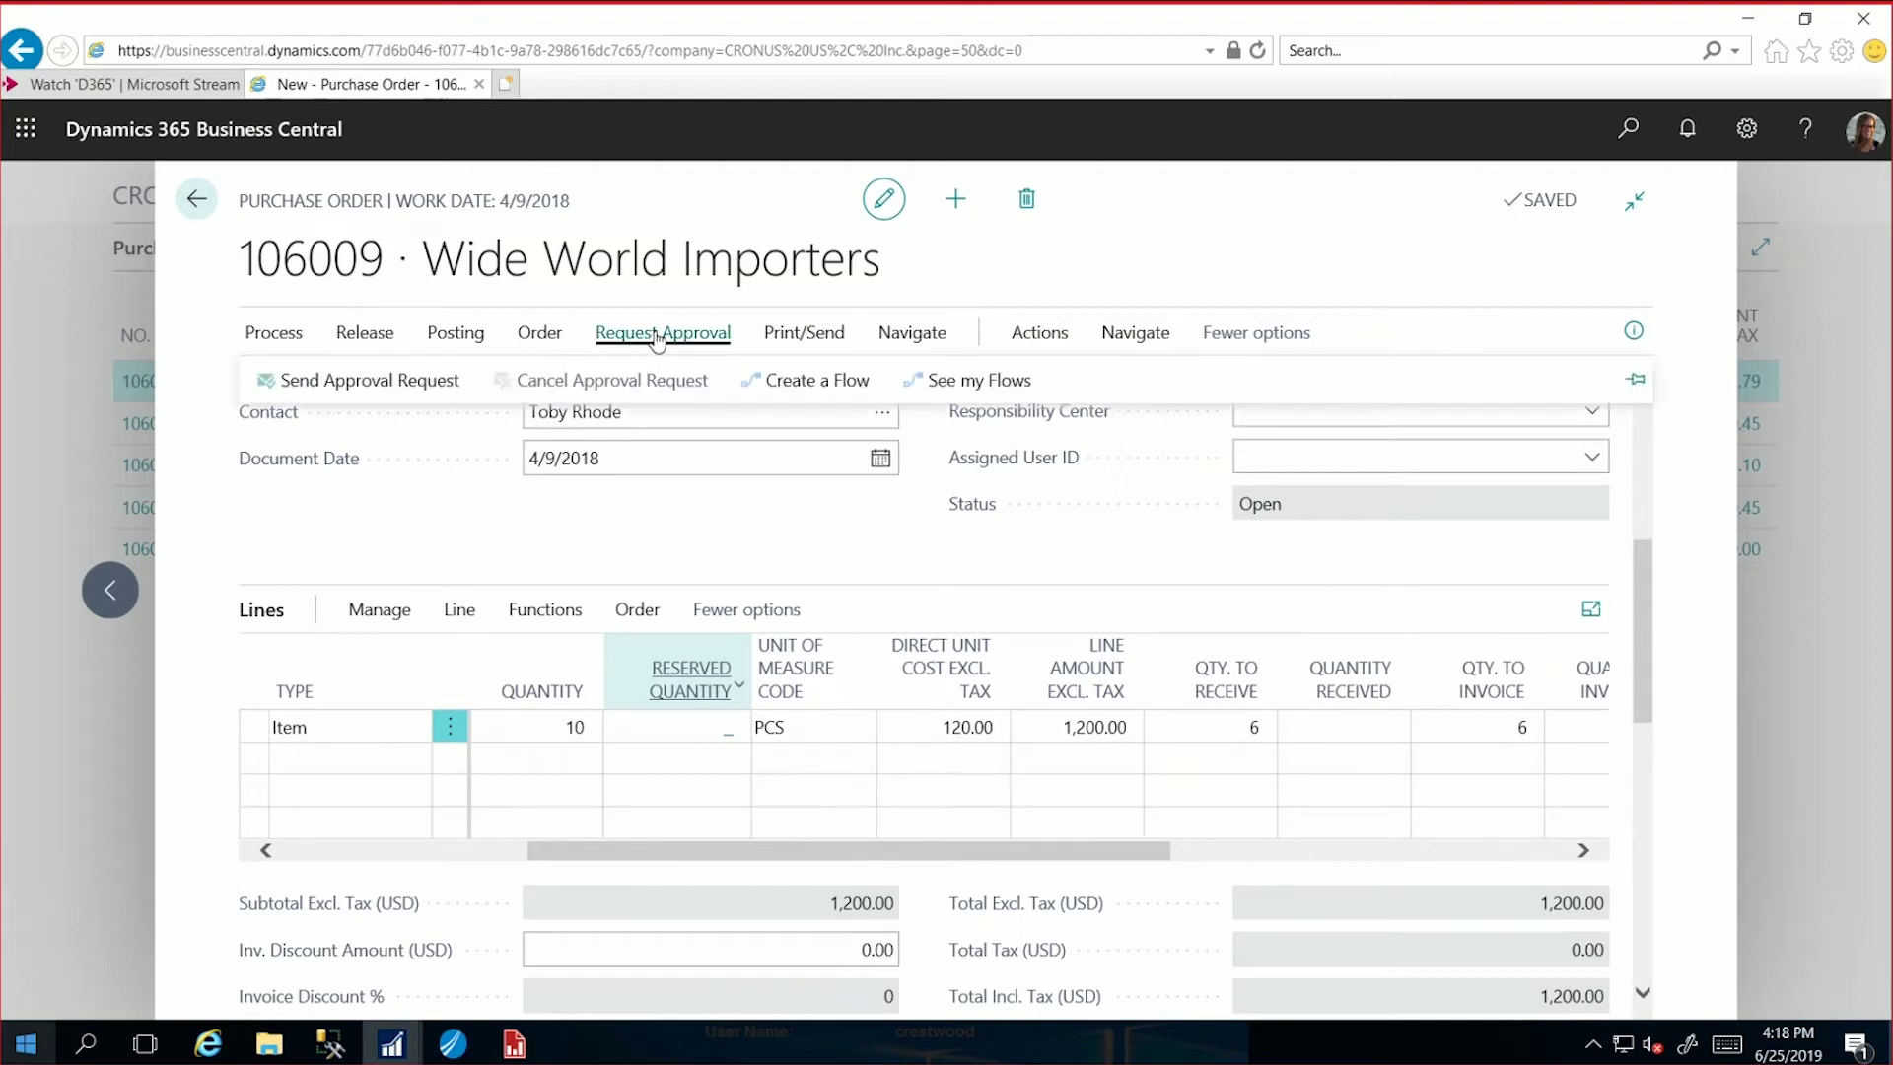
pyautogui.click(367, 382)
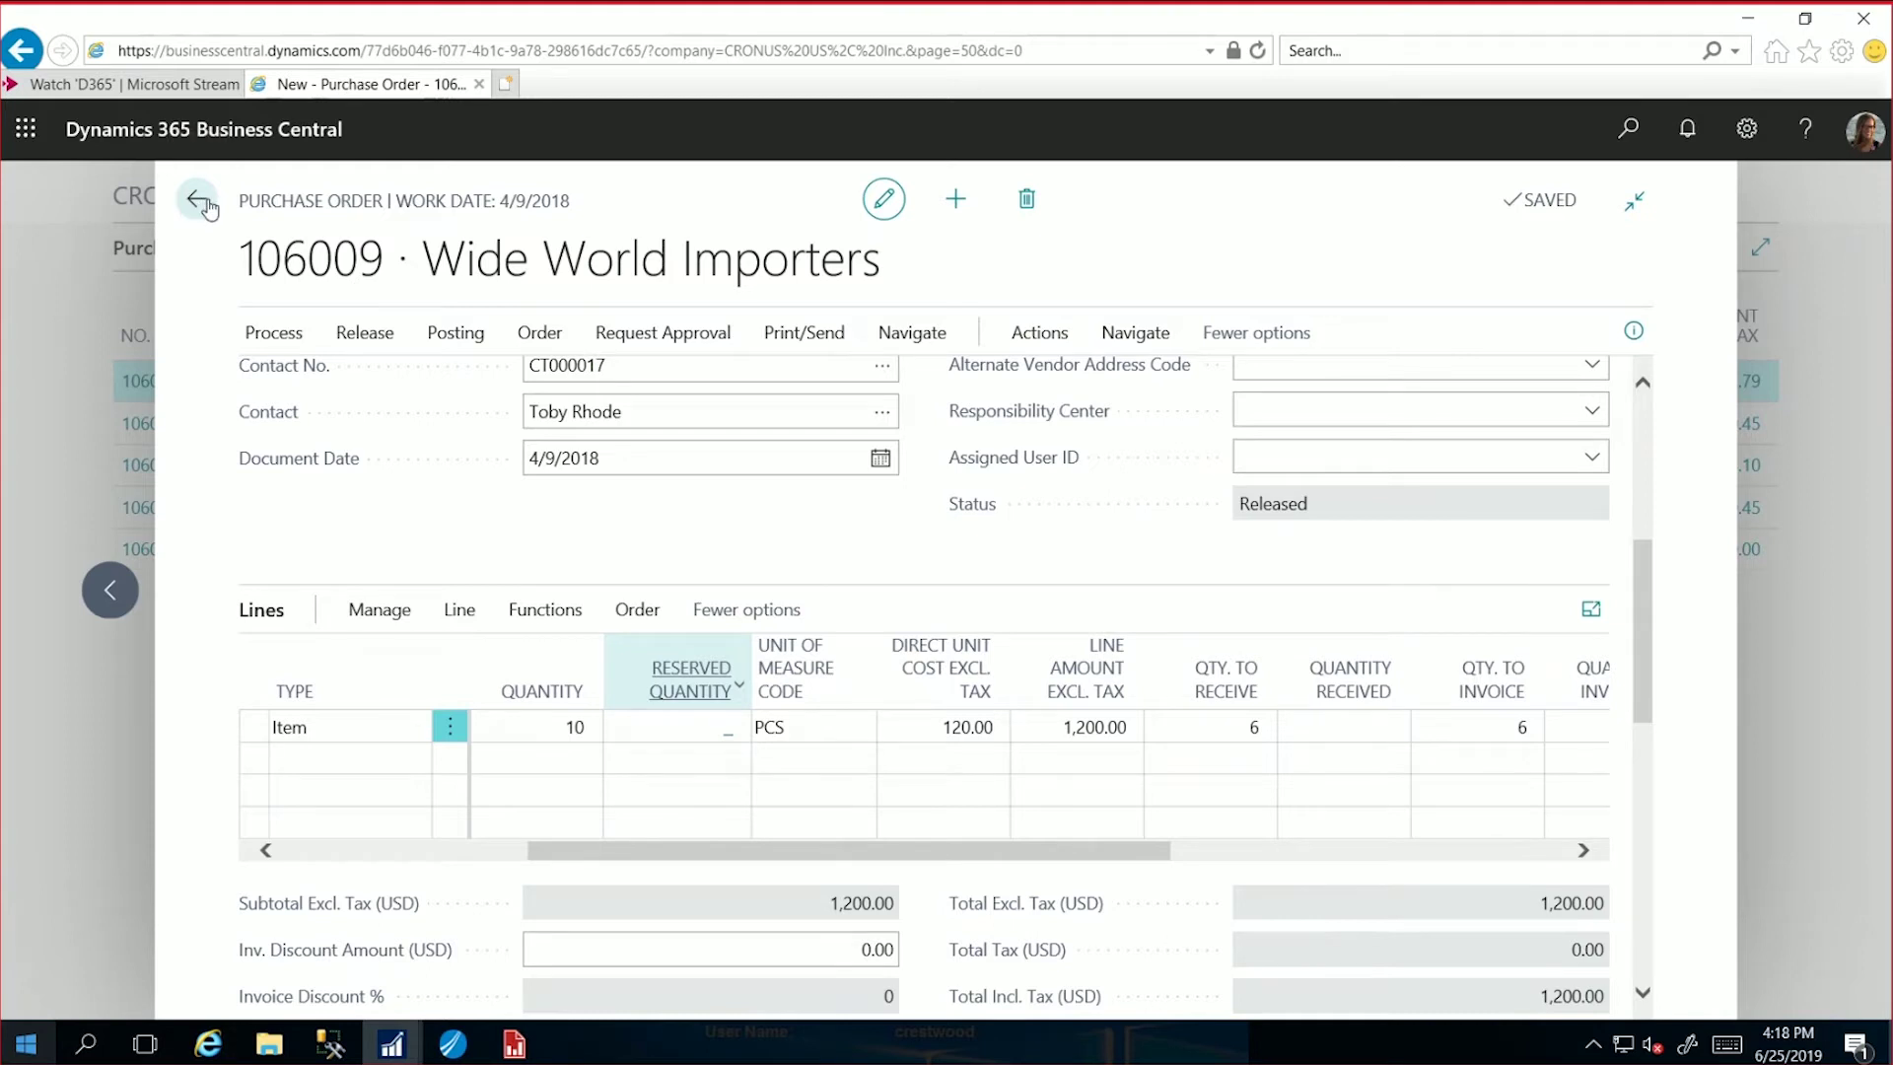
# Step: Go back via the CRONUS US, Inc. home page to Purchase Orders and open released order 106009
pyautogui.click(200, 202)
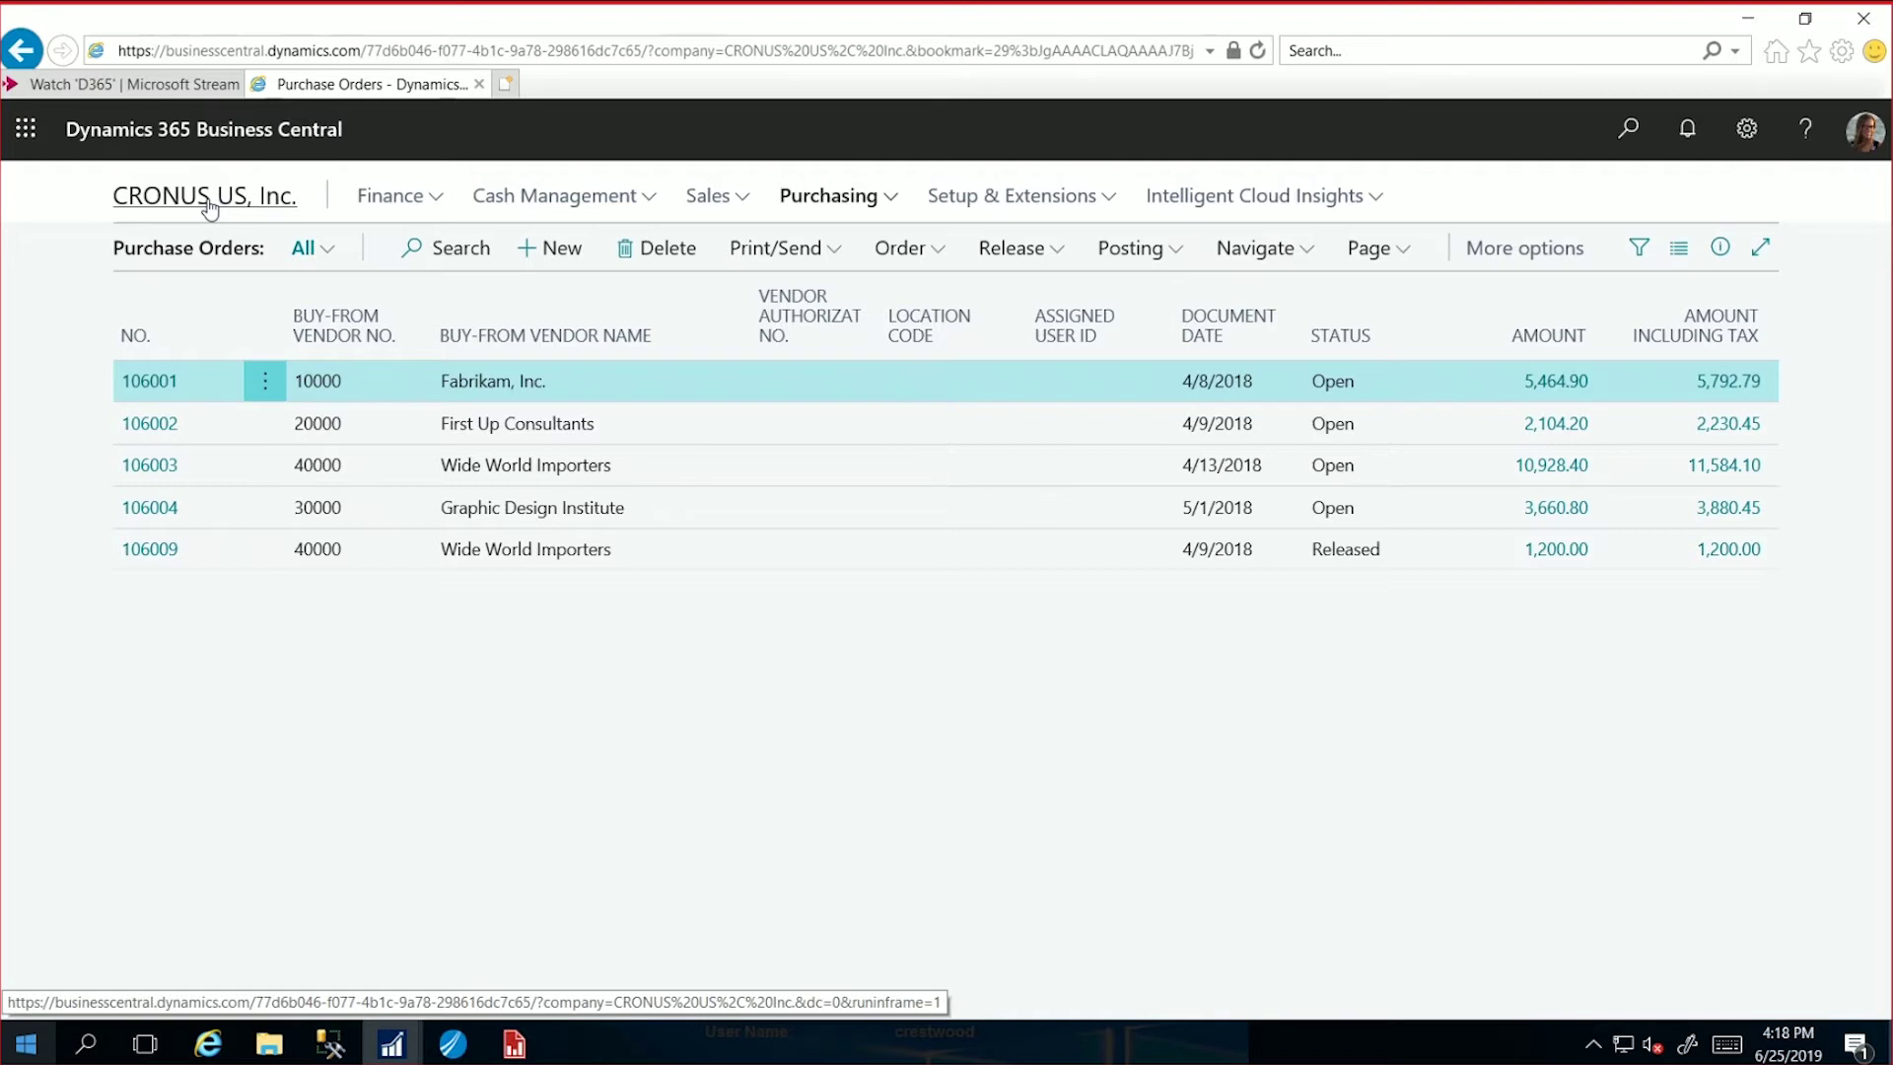
pyautogui.click(209, 202)
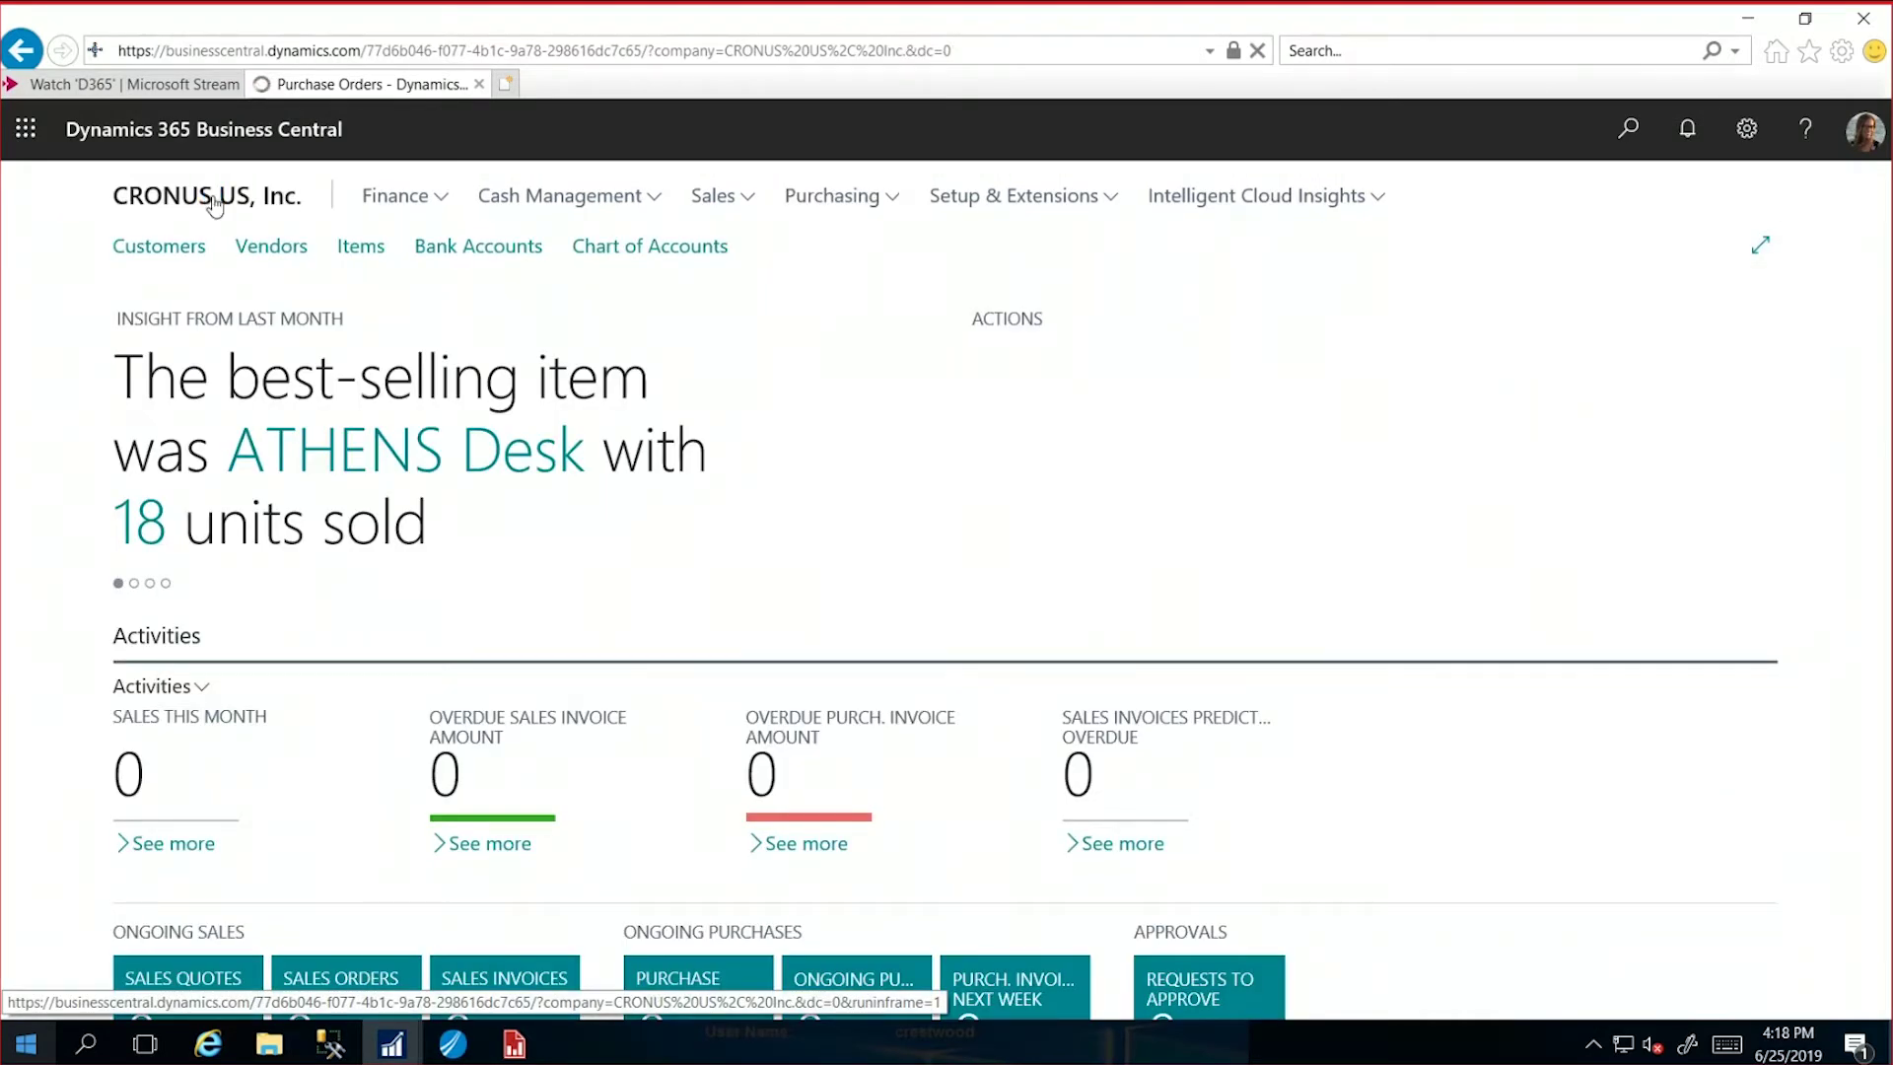
pyautogui.scroll(-2, 690, 542)
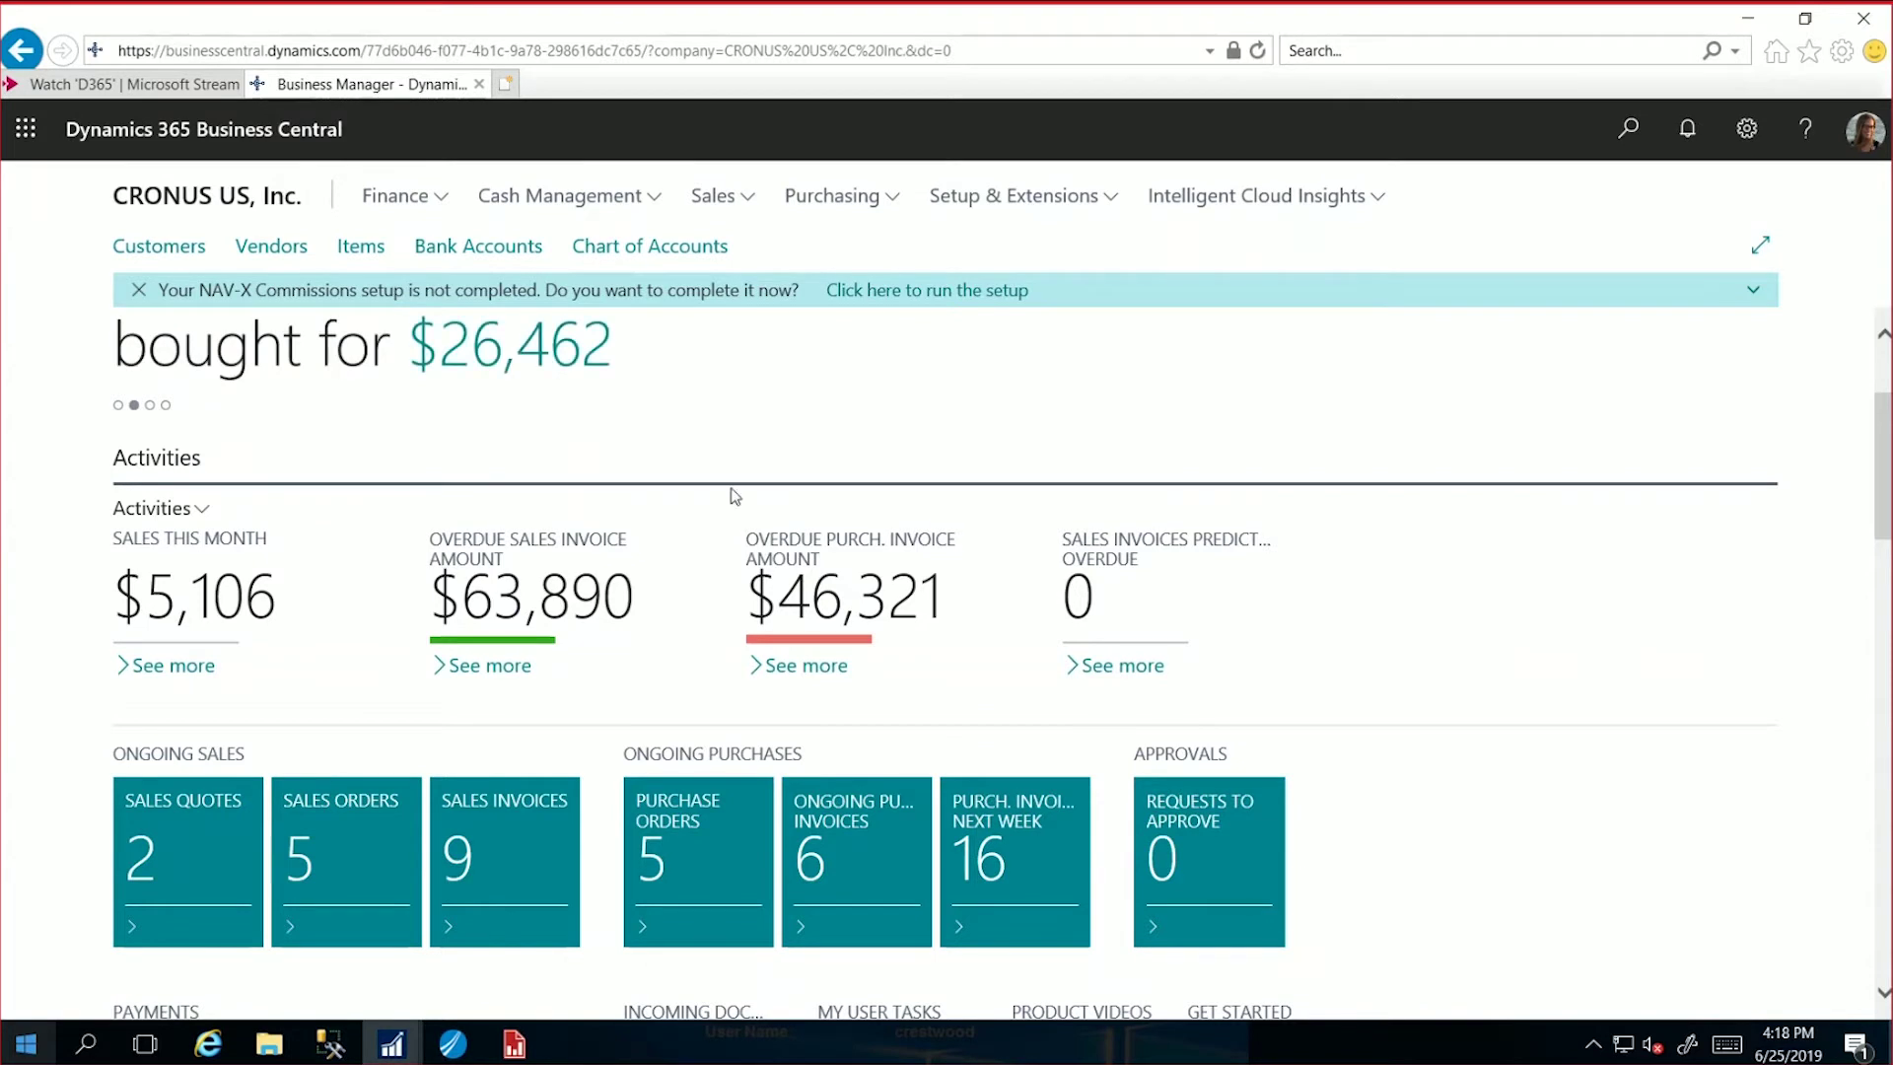
pyautogui.click(849, 208)
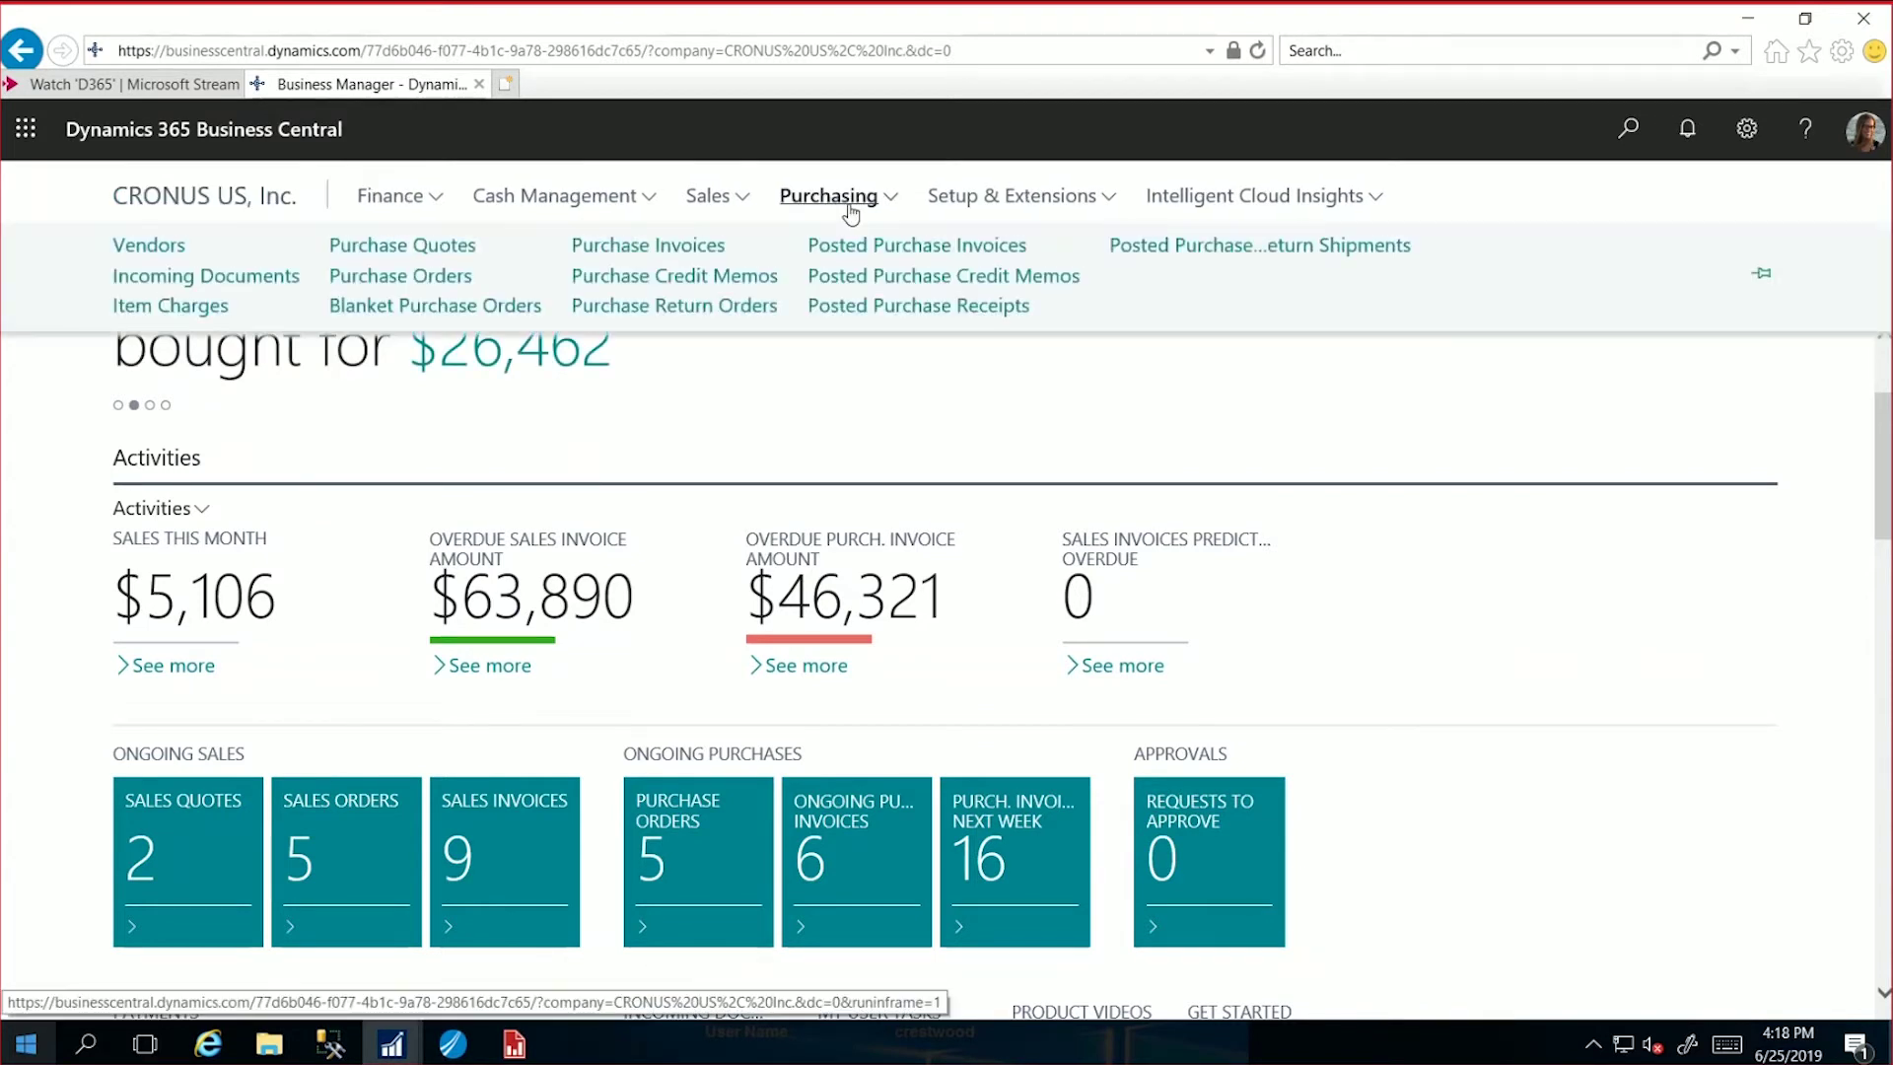
pyautogui.click(440, 287)
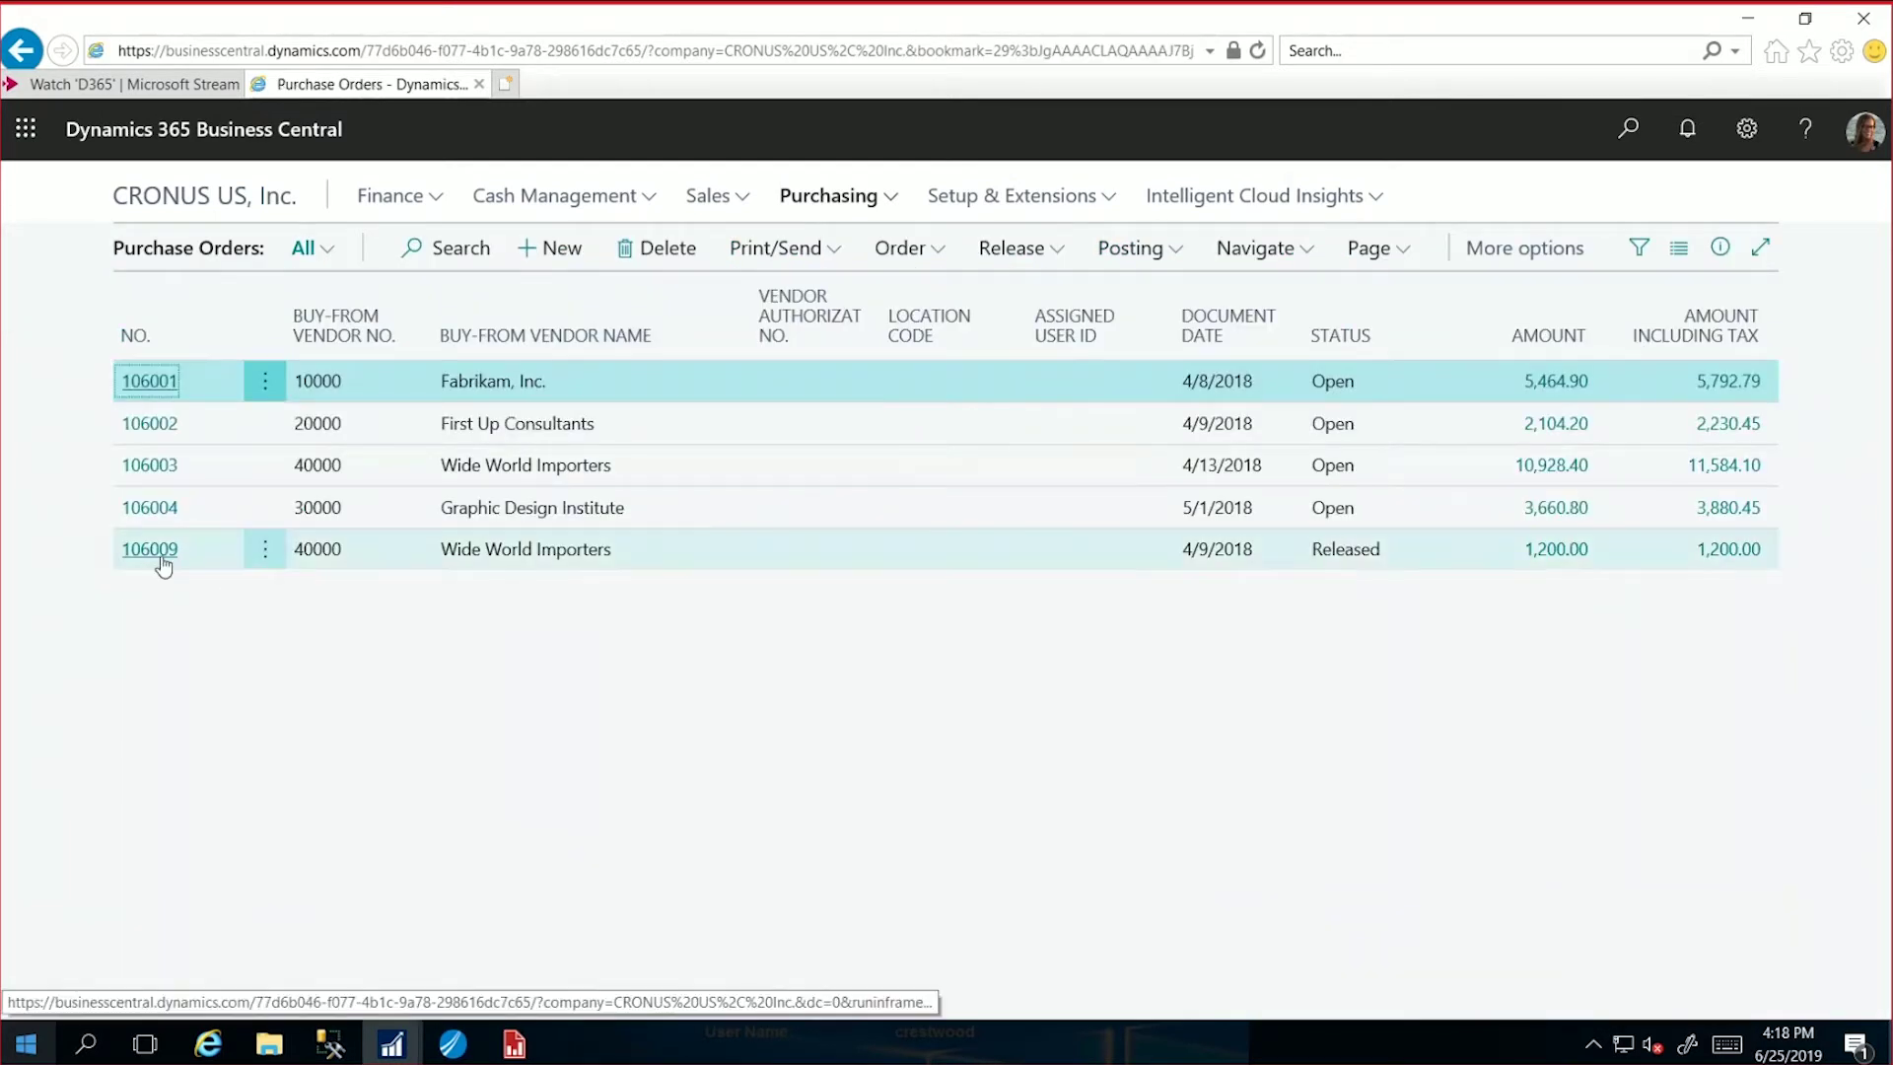
pyautogui.click(161, 558)
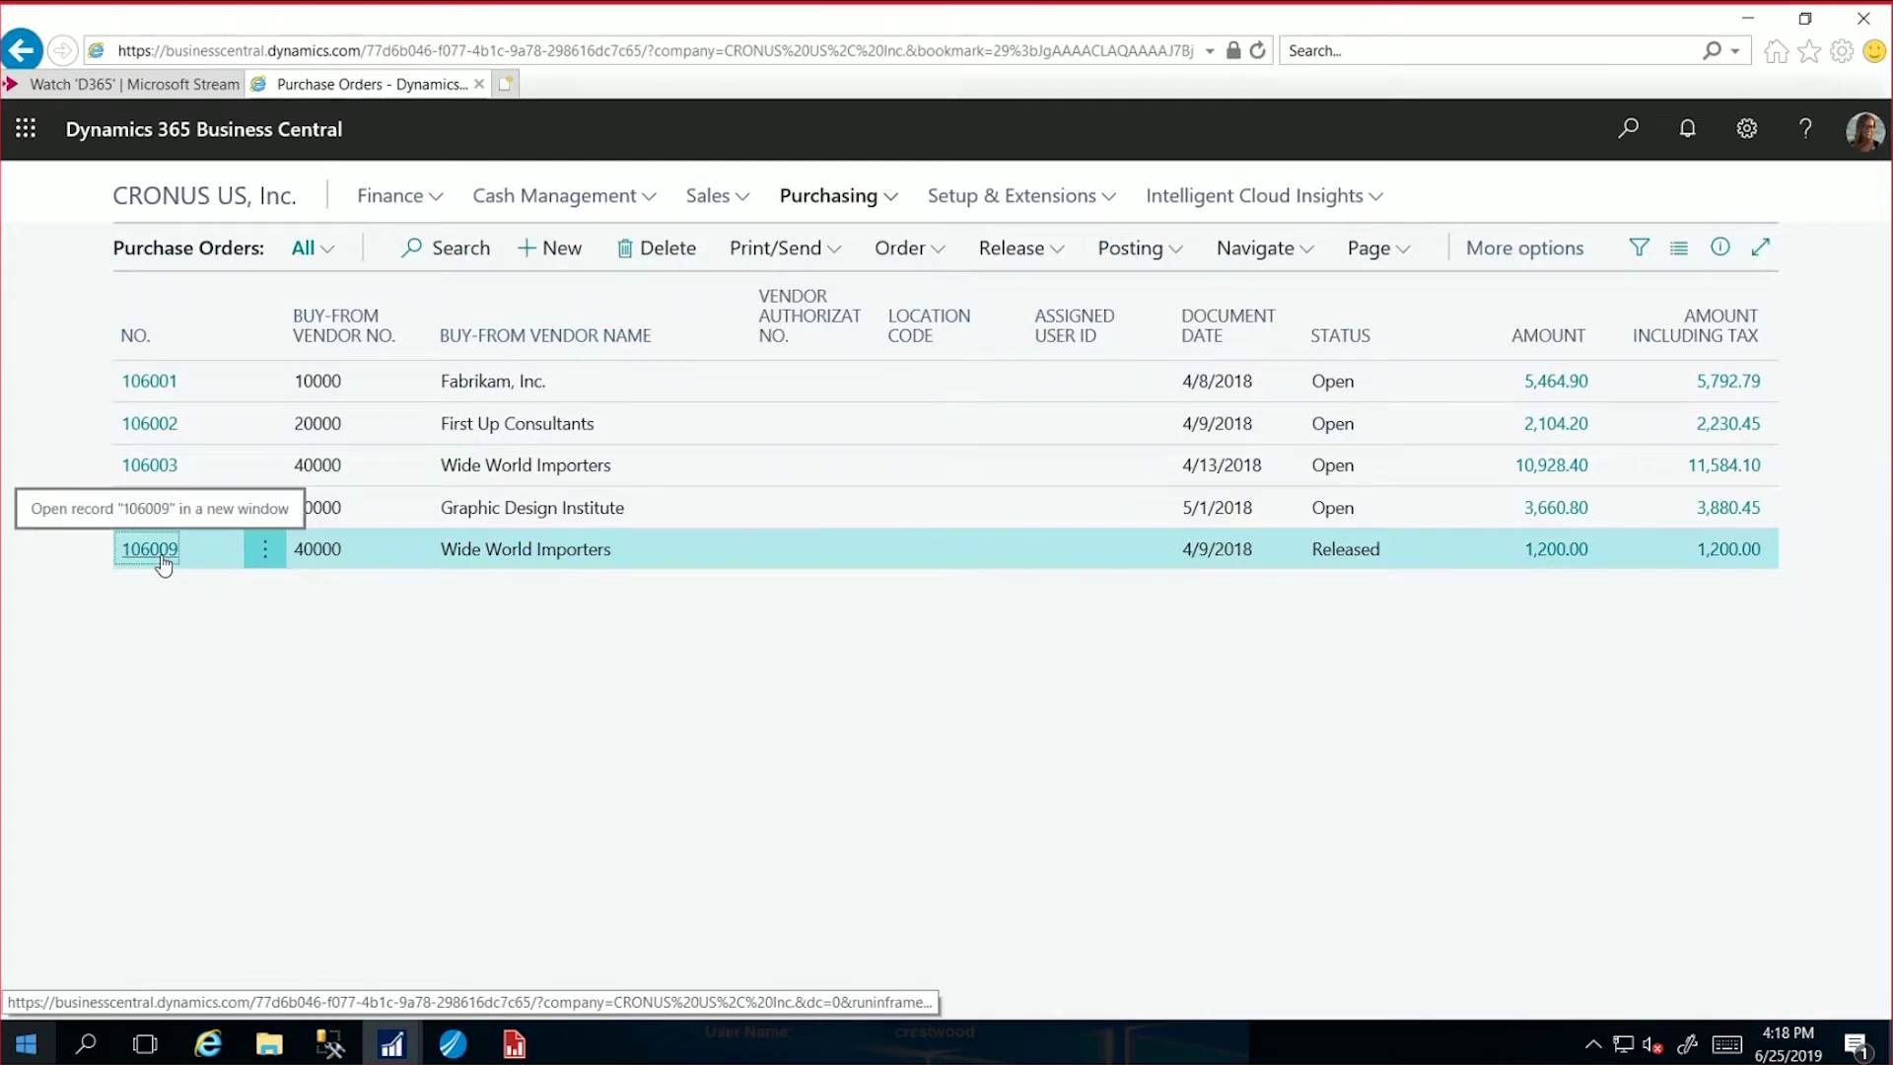
pyautogui.click(149, 549)
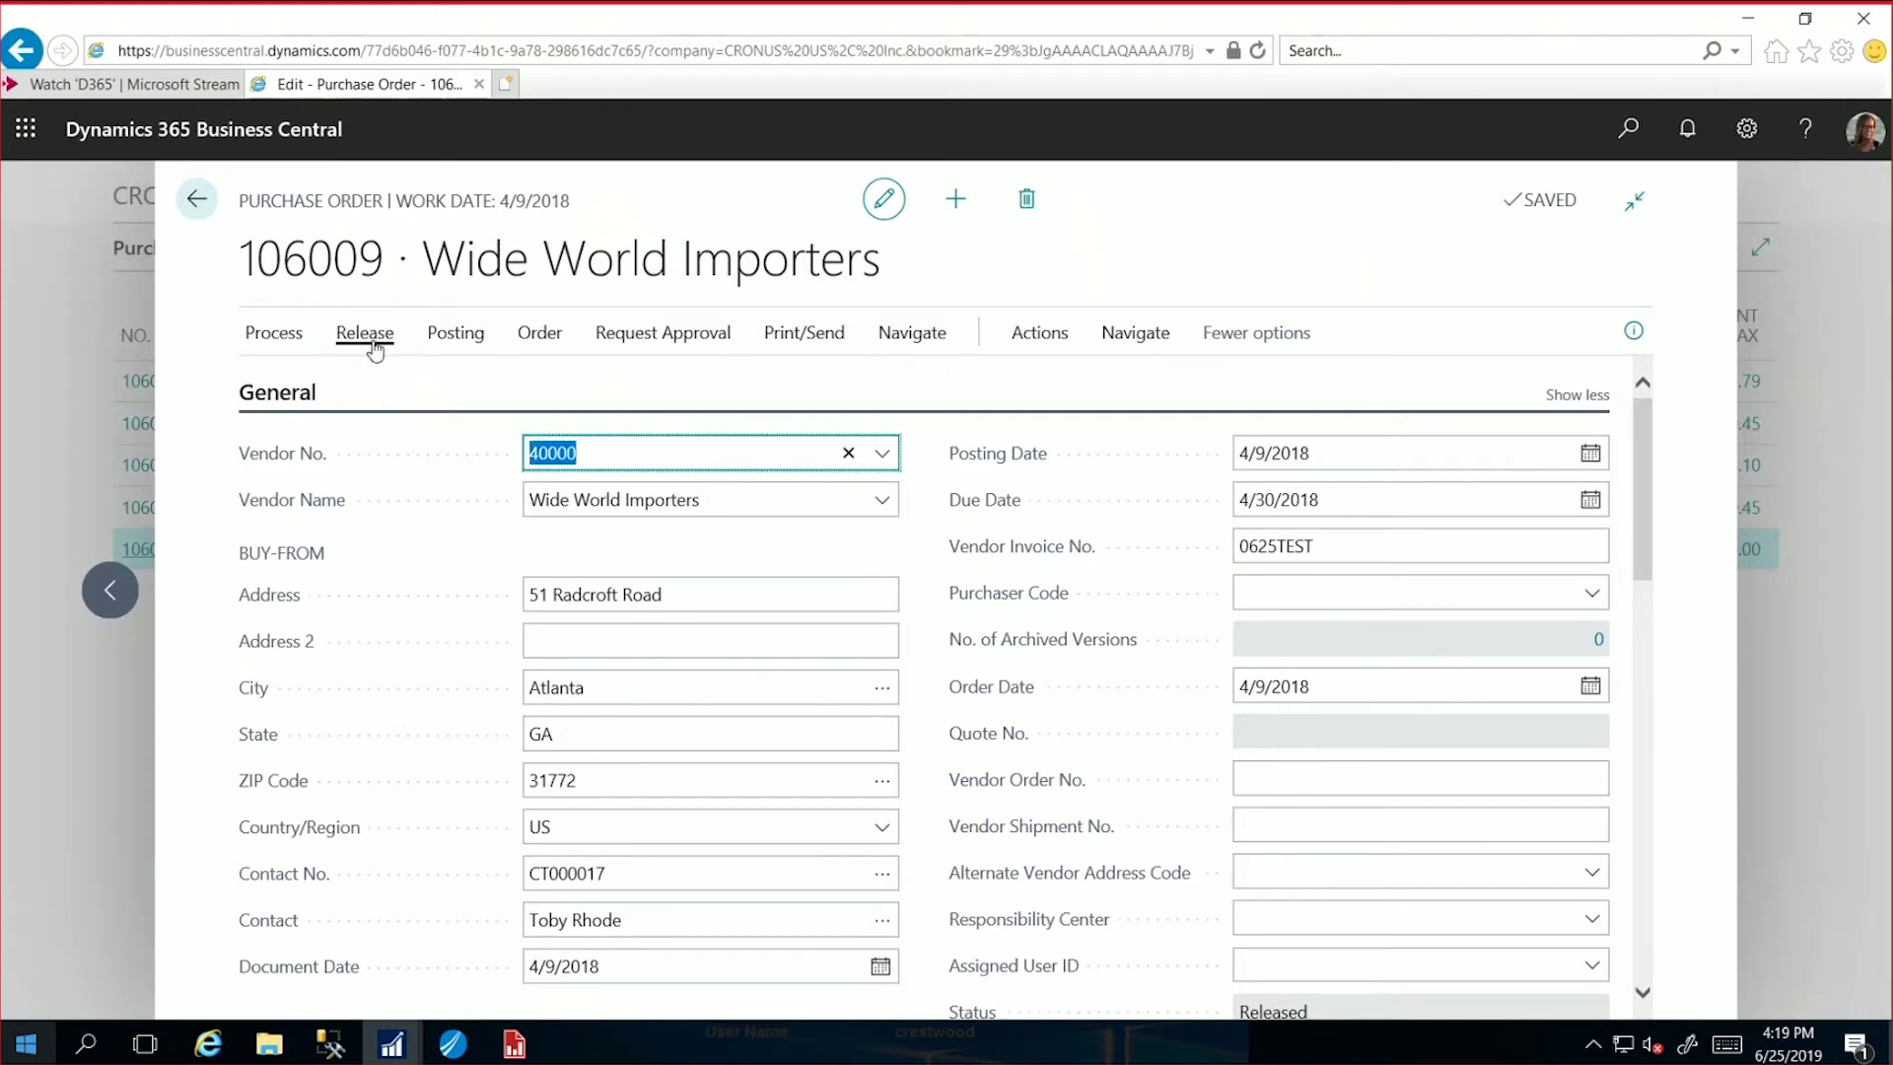
# Step: Post order 106009 with the Receive option, receiving 6 of 10 units
pyautogui.click(460, 339)
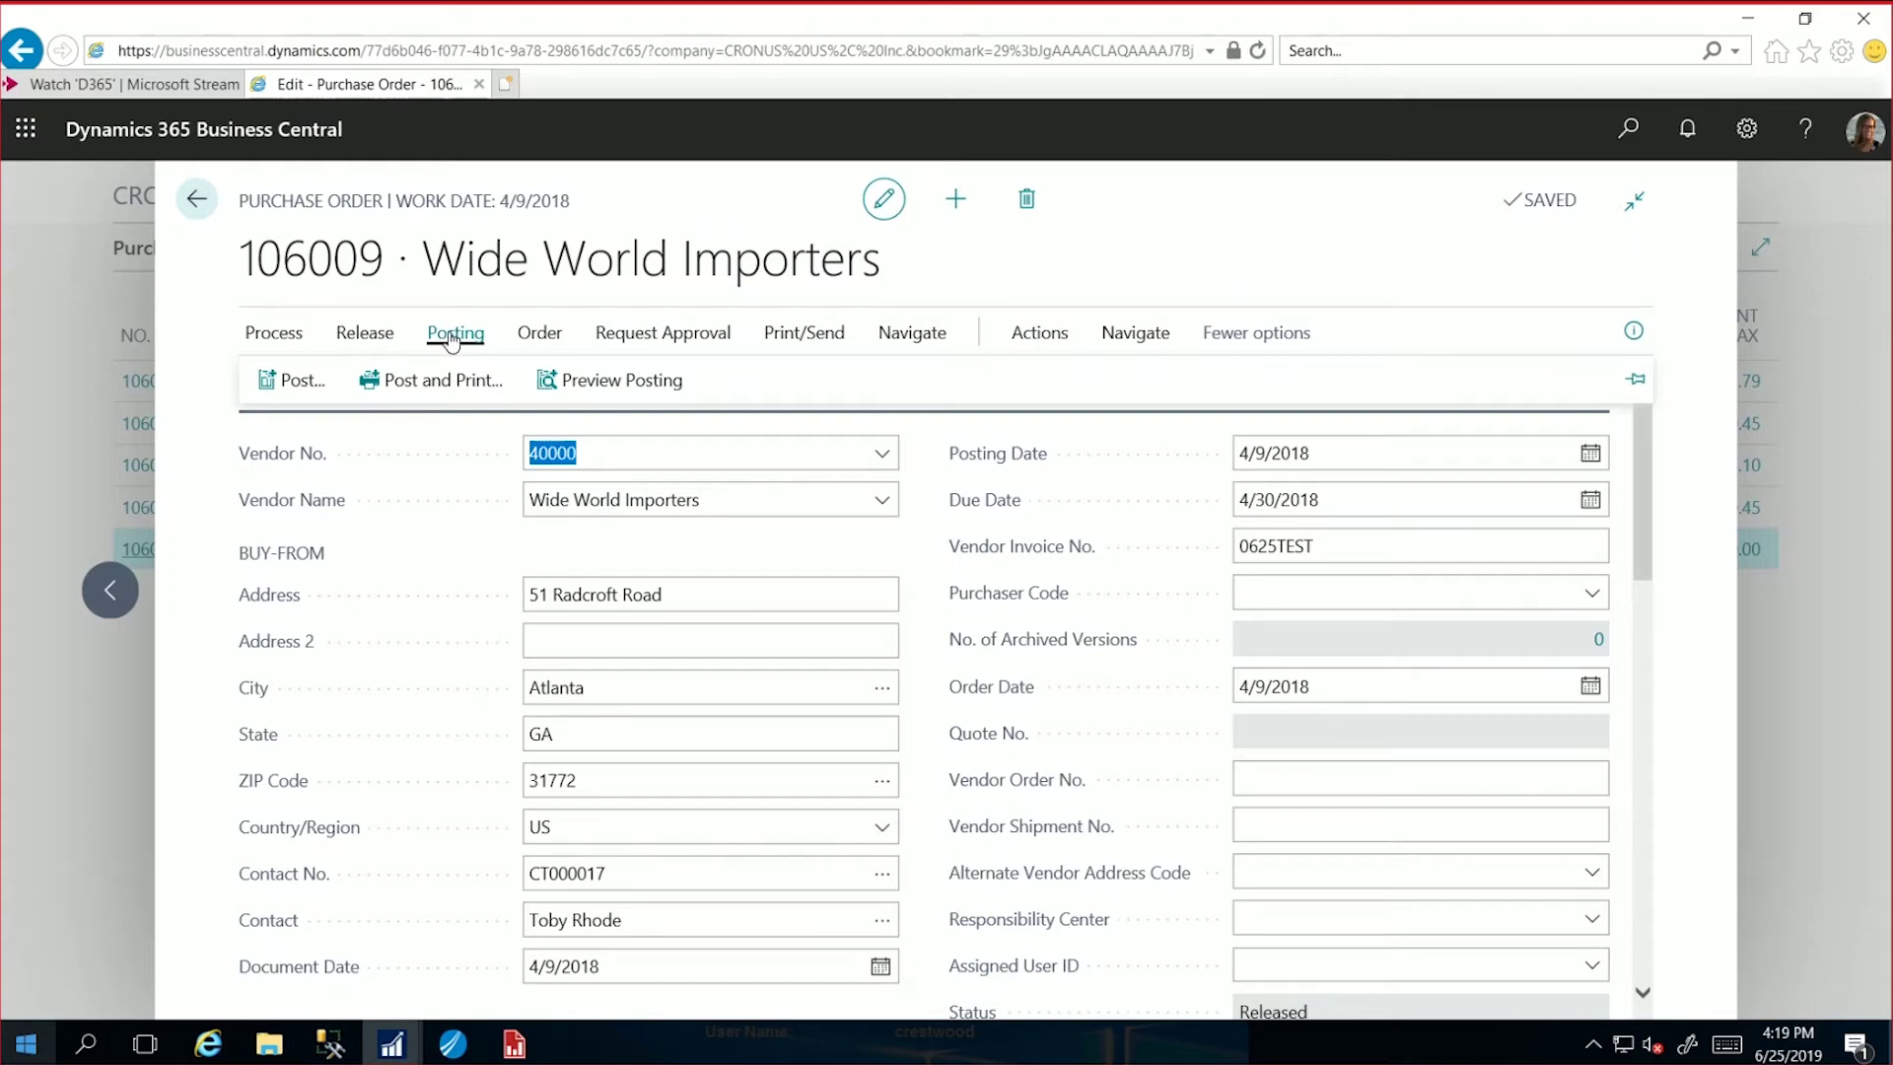
pyautogui.click(446, 385)
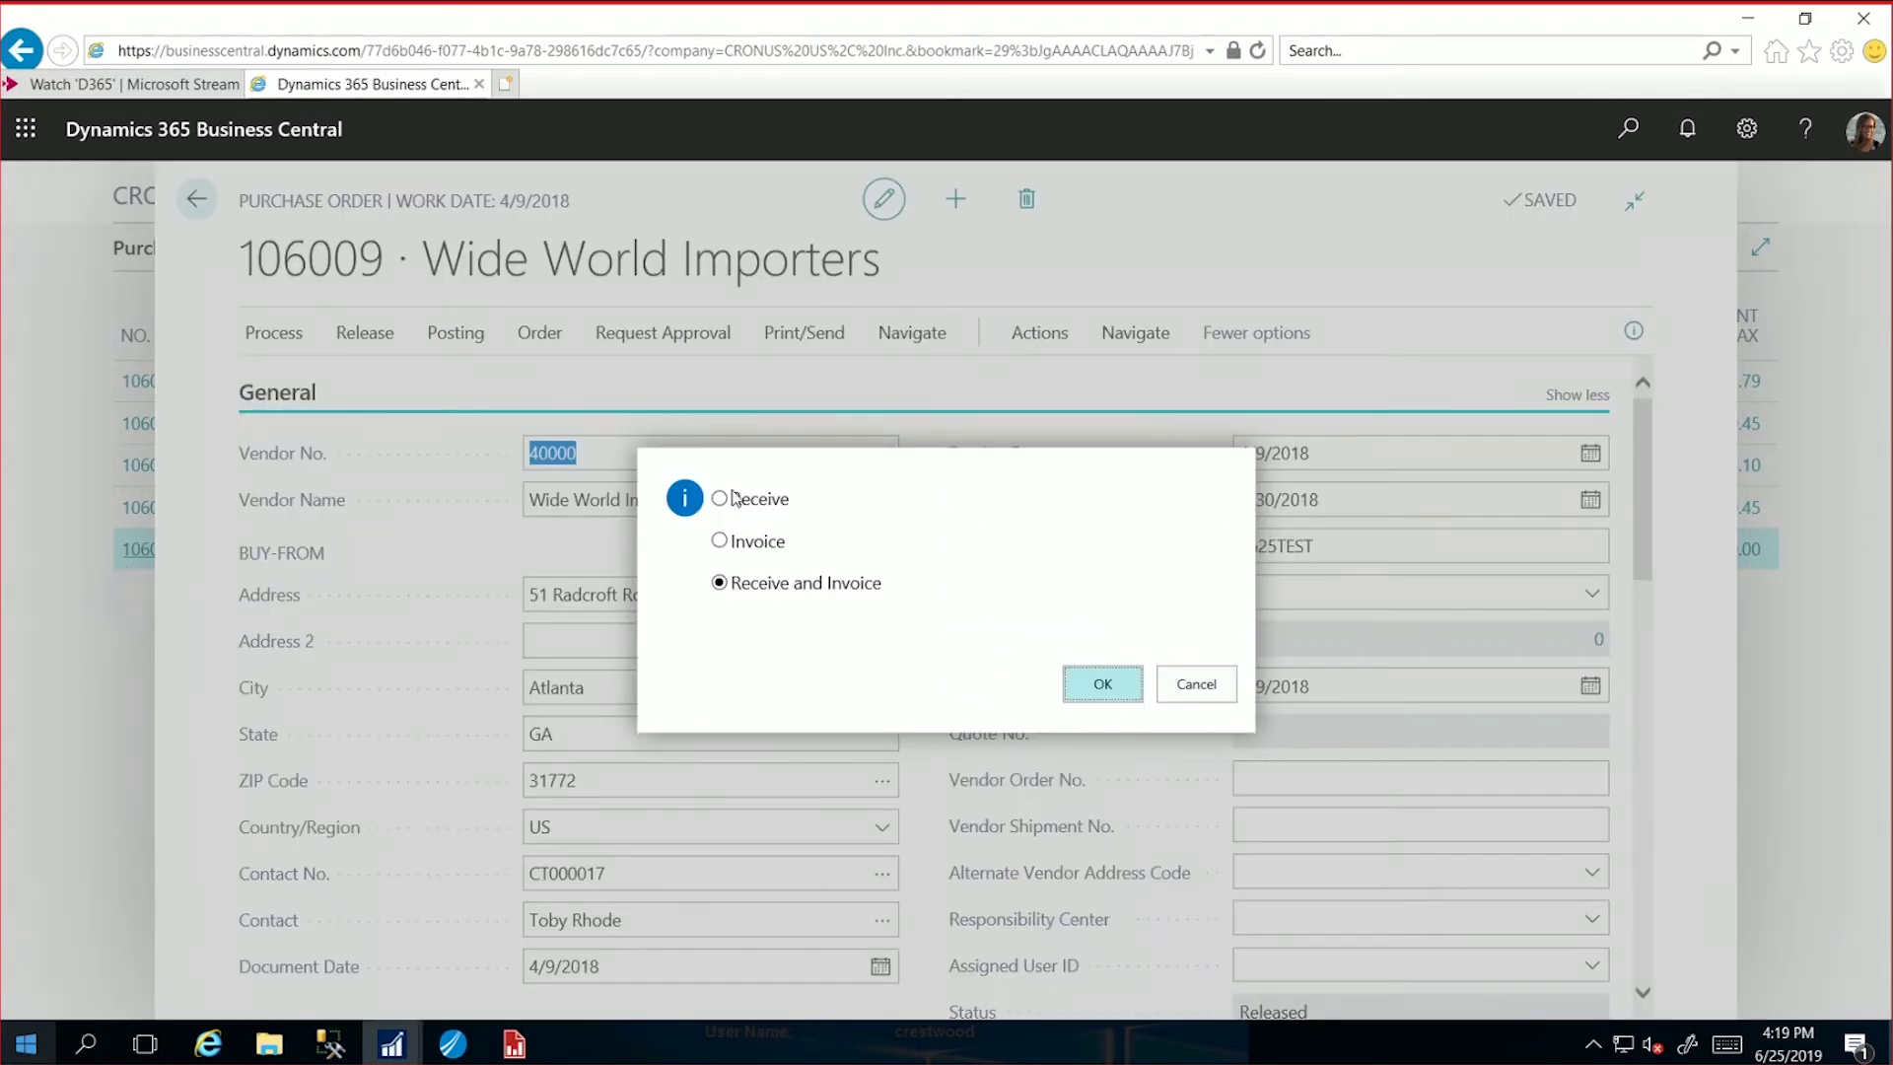
pyautogui.click(776, 499)
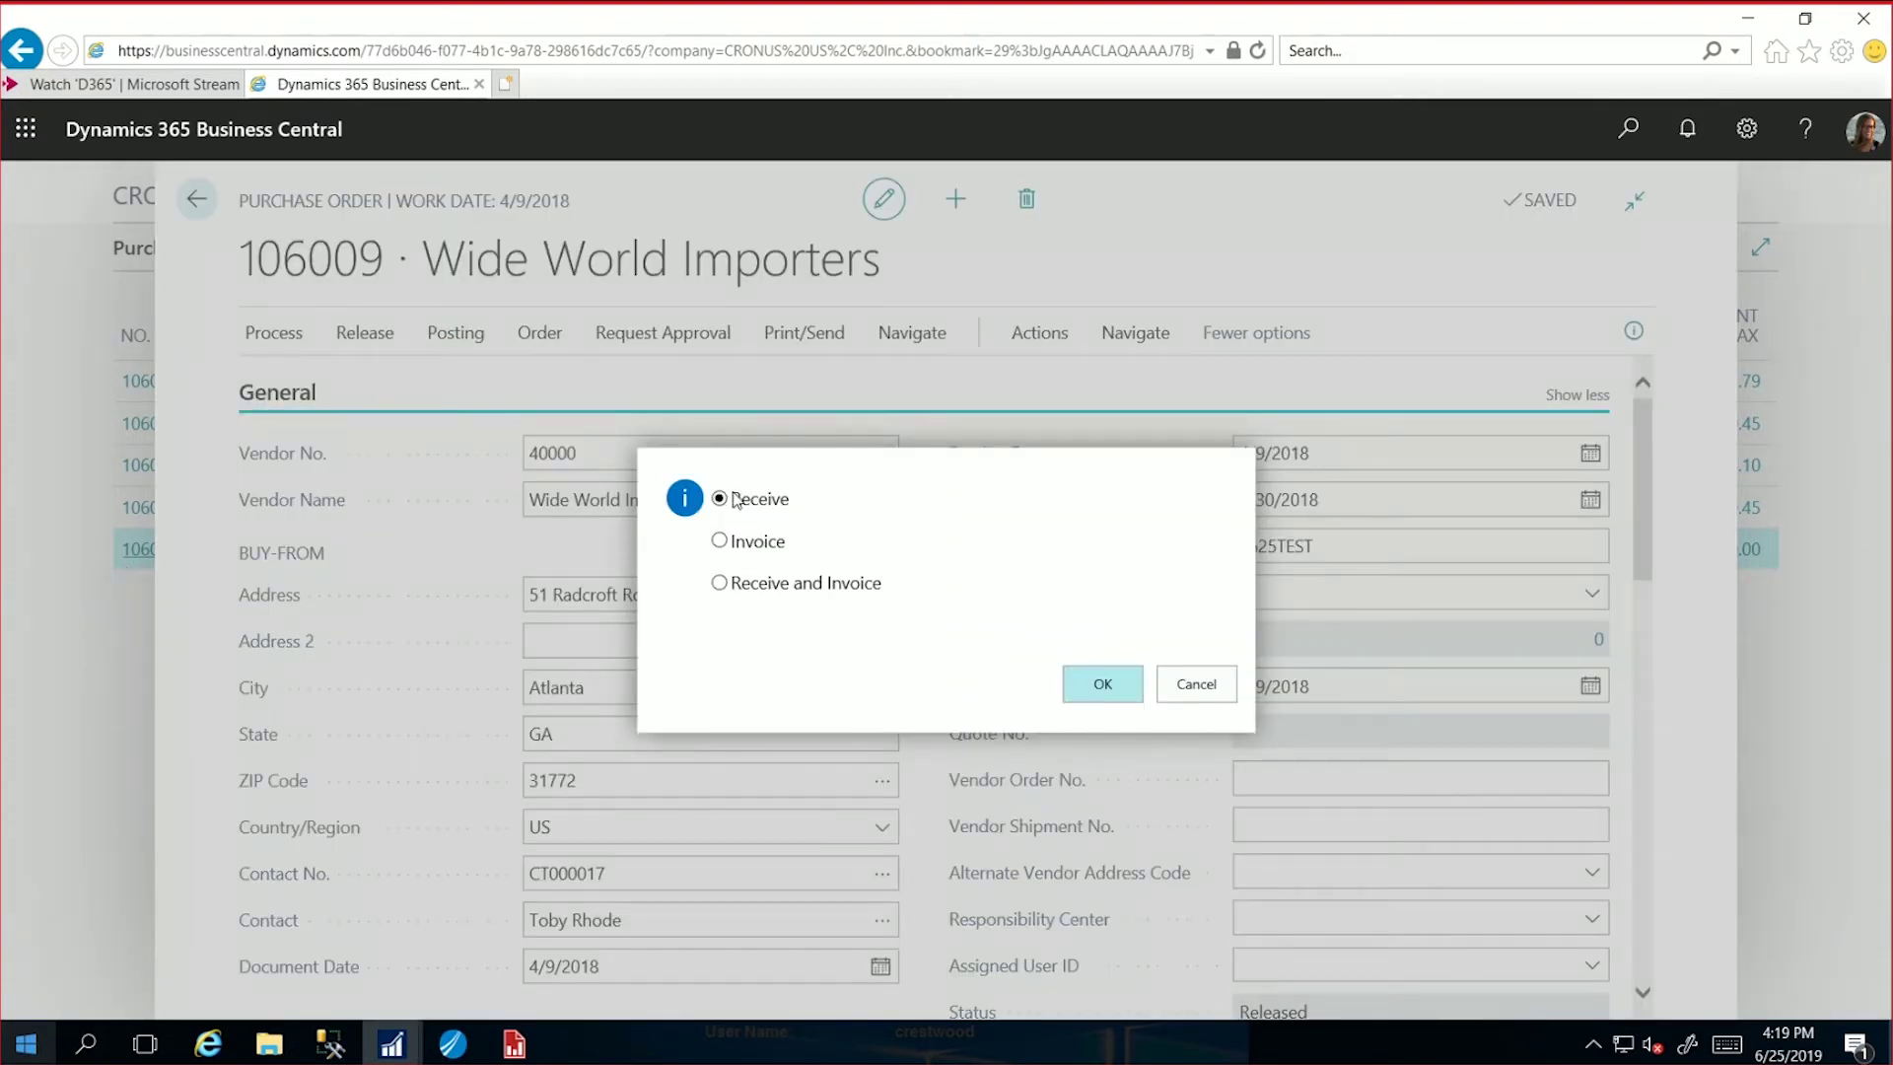
pyautogui.click(1103, 693)
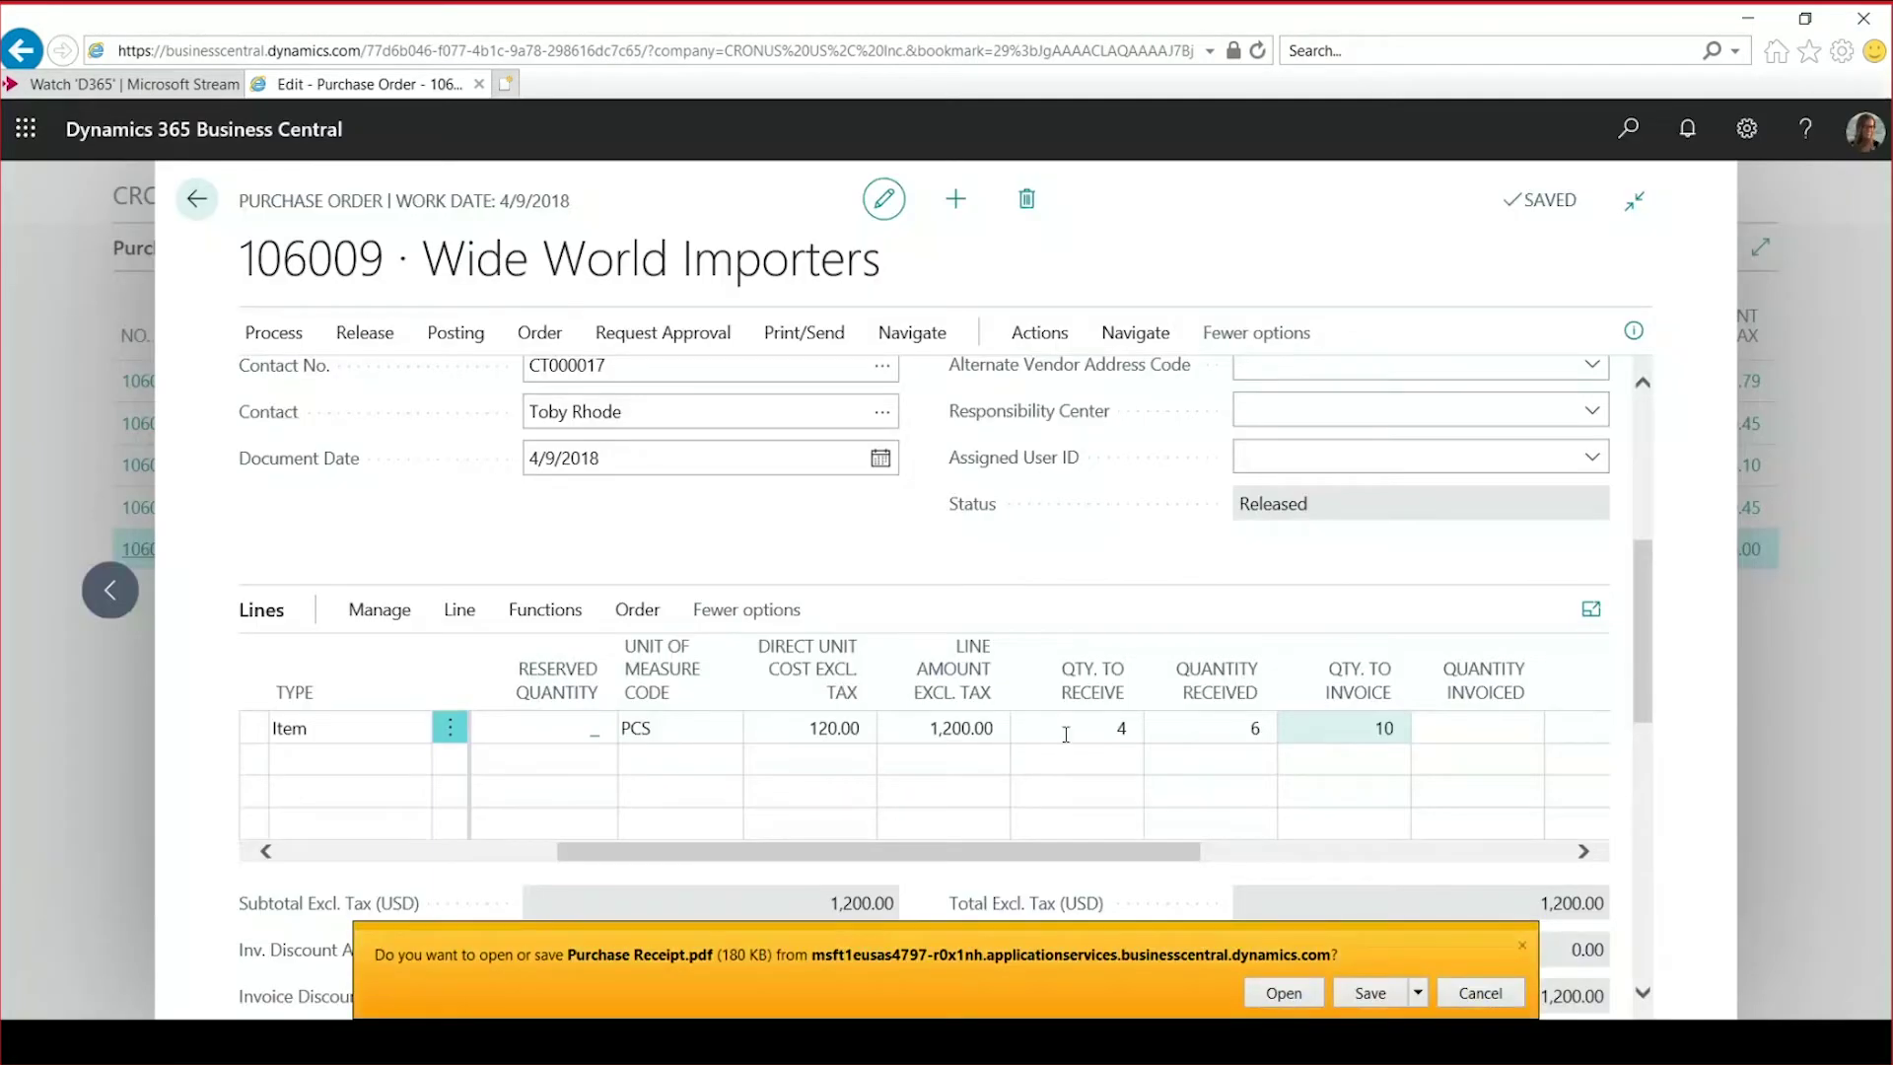
# Step: Open Purchase Receipt.pdf and check it shows 6 received, 10 ordered, 4 back ordered
pyautogui.click(1293, 997)
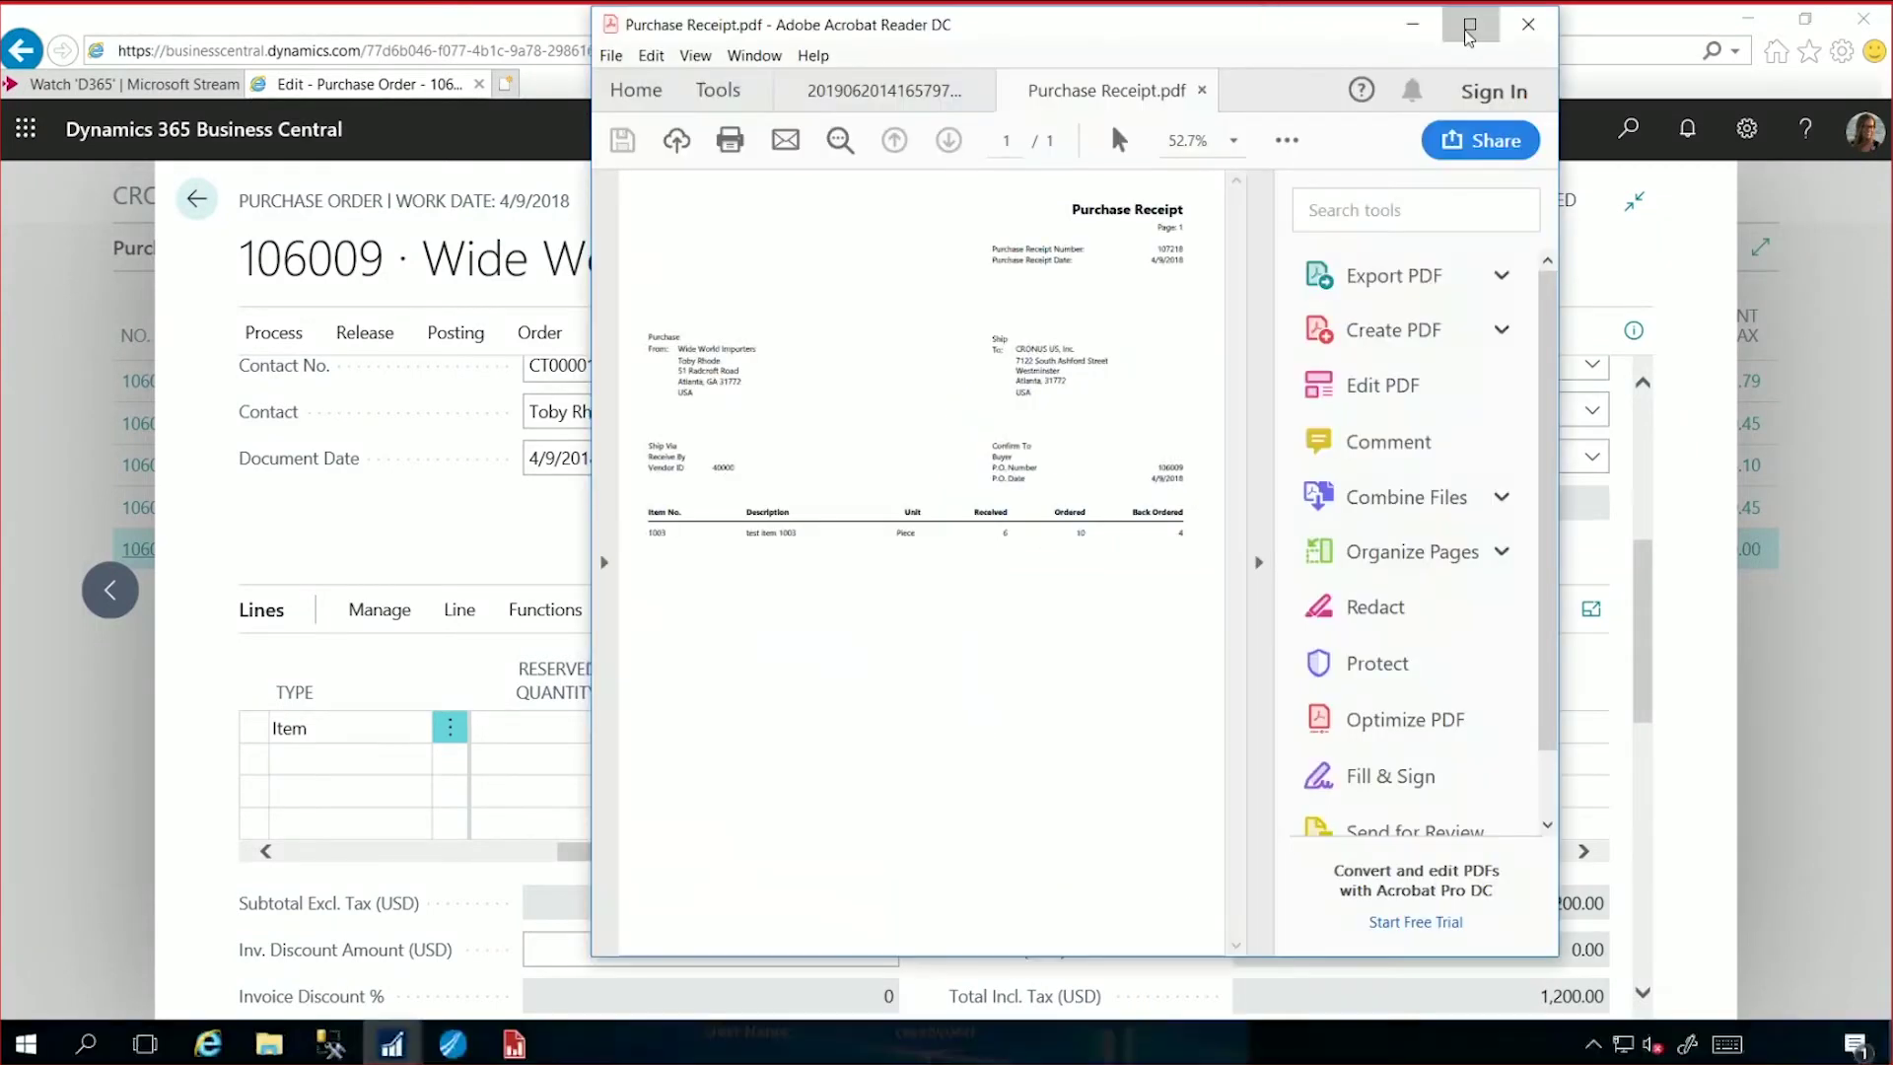
pyautogui.click(1466, 28)
pyautogui.scroll(-5, 891, 690)
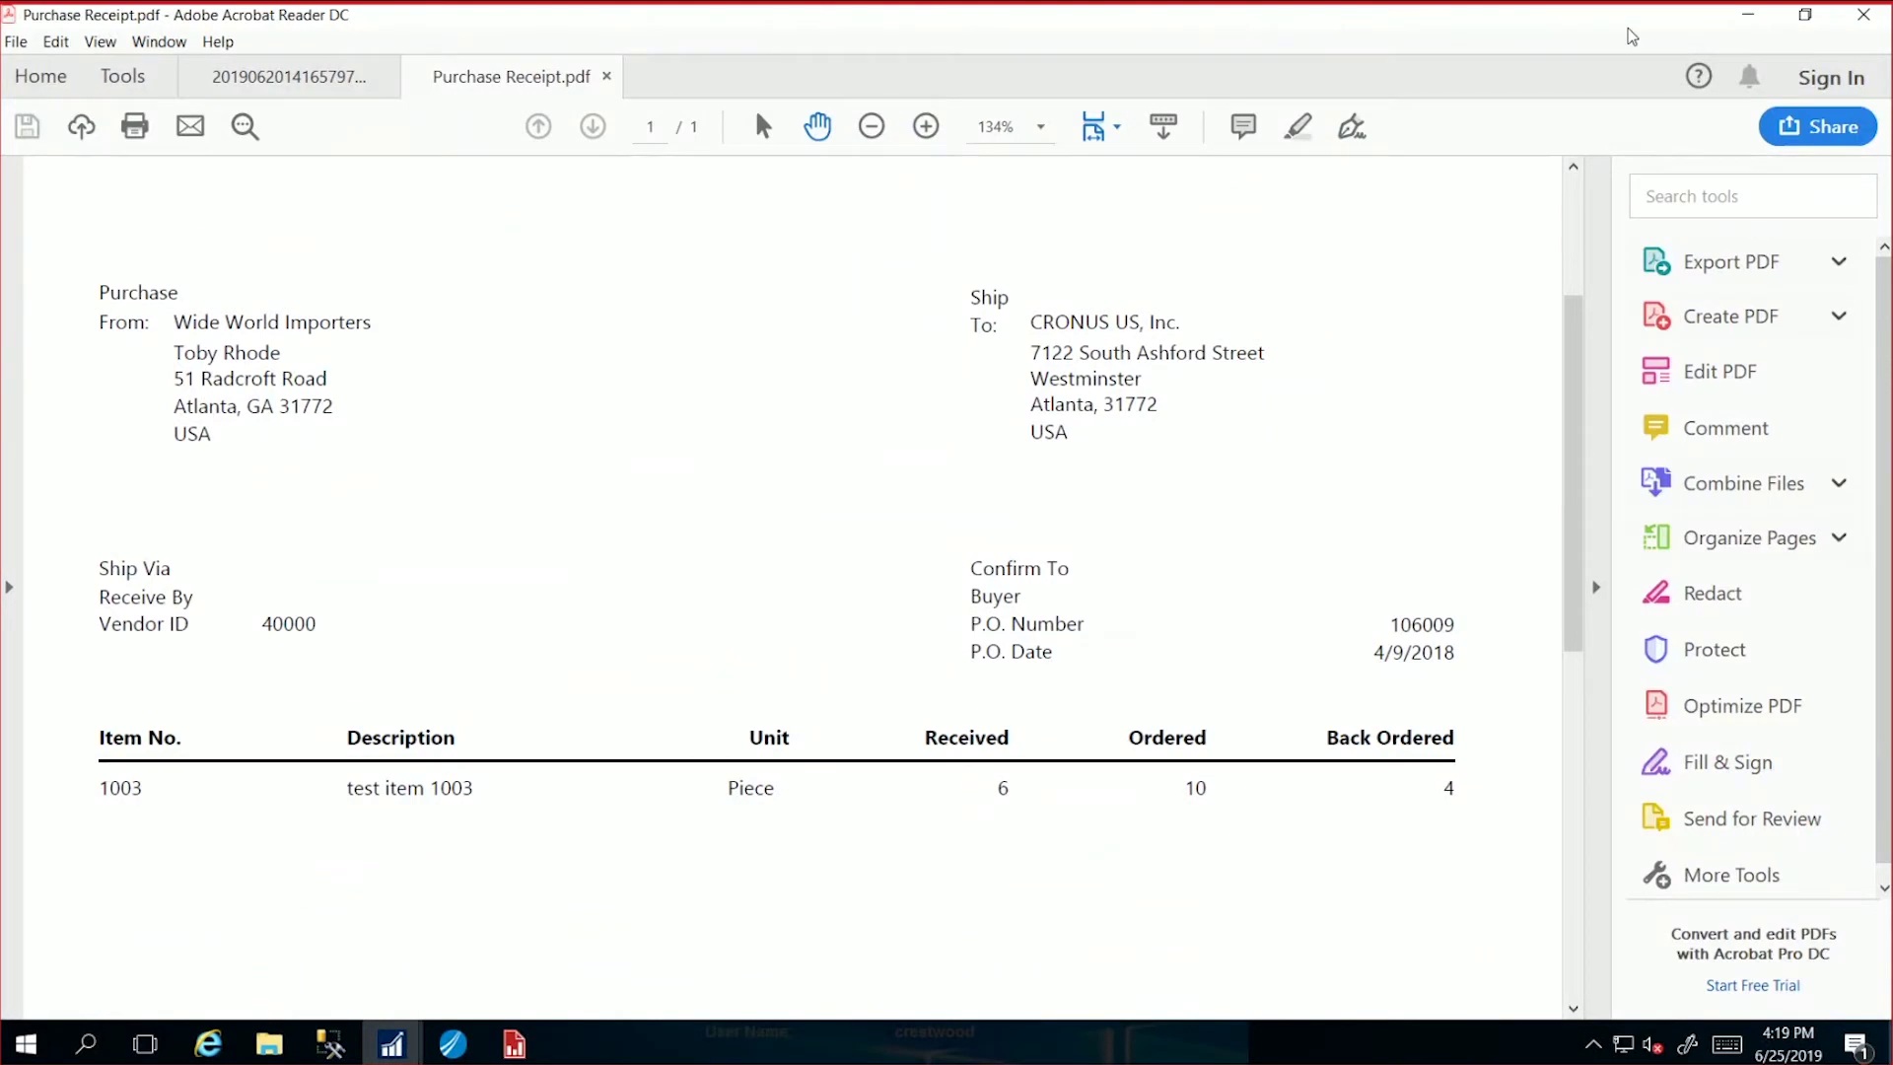
pyautogui.moveTo(1631, 36); pyautogui.dragTo(0, 30)
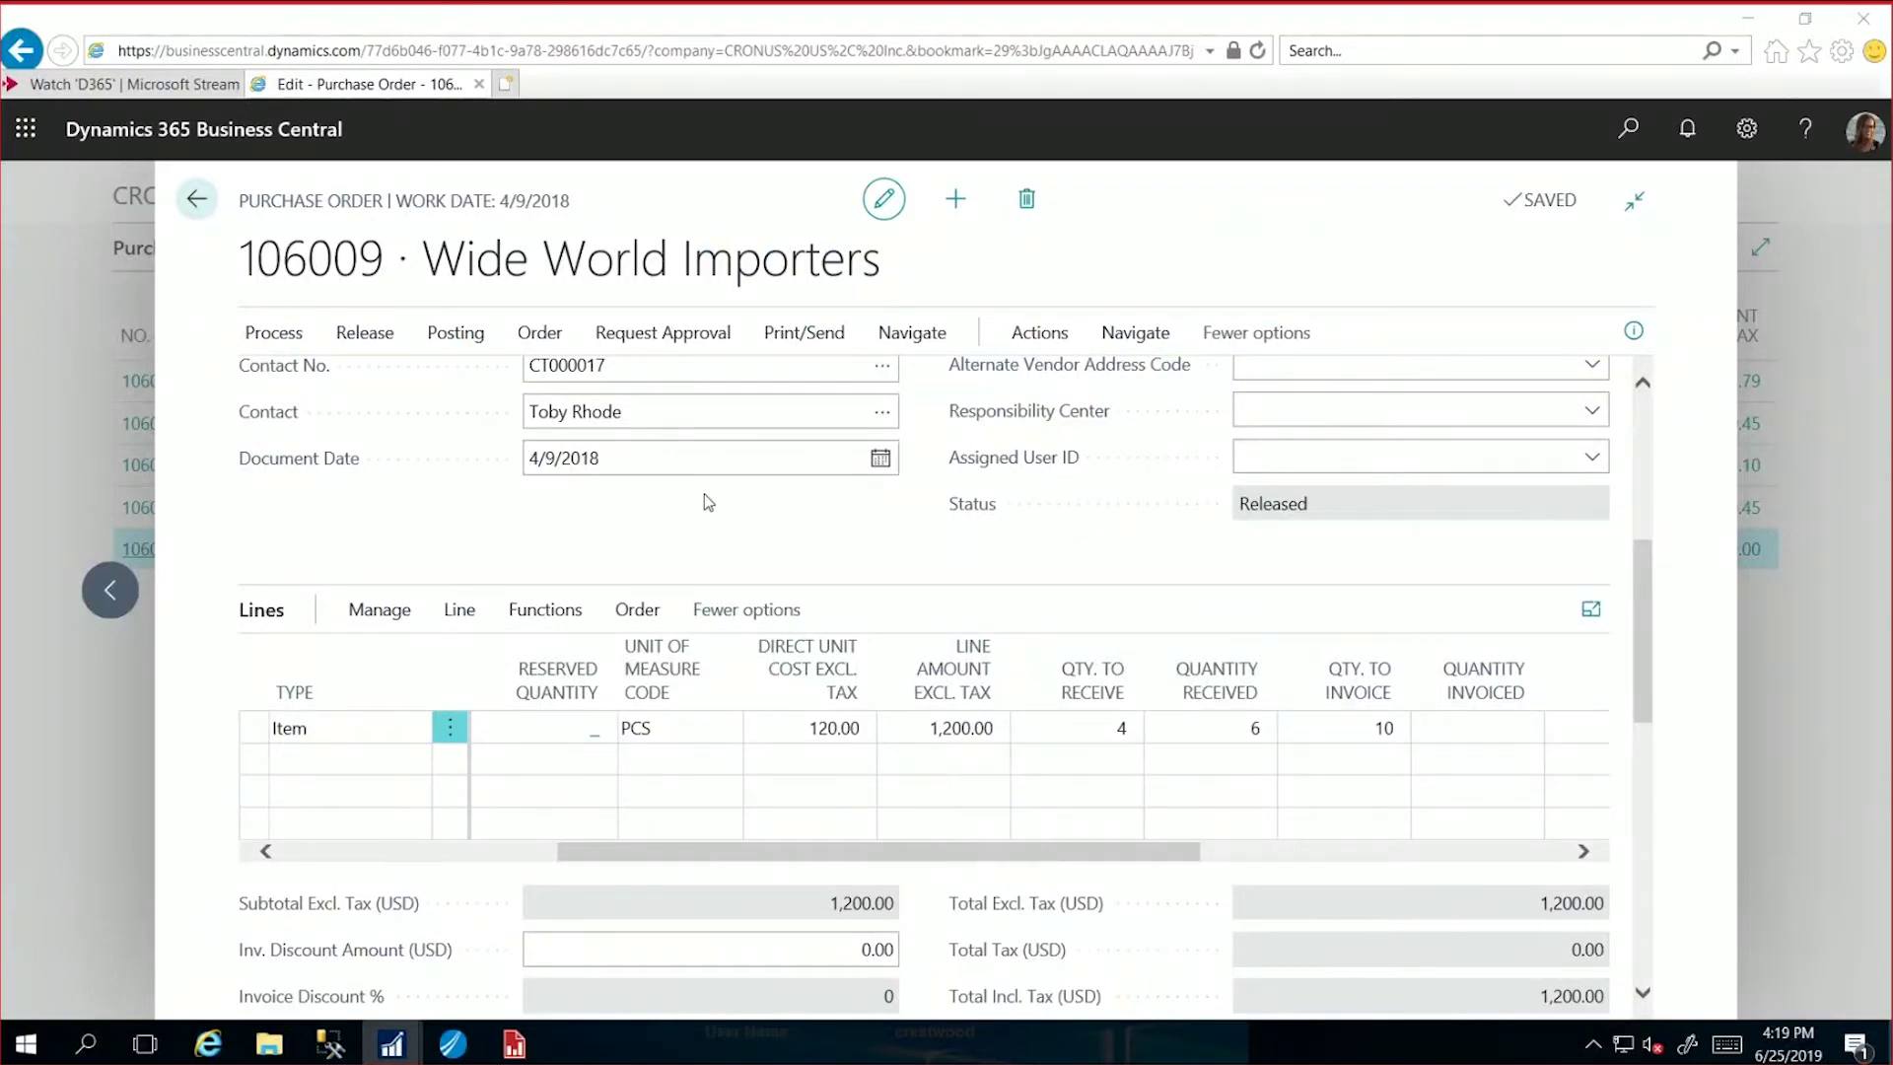
# Step: From the Purchase Orders list, post order 106009 with Receive for the remaining 4 units
pyautogui.click(198, 202)
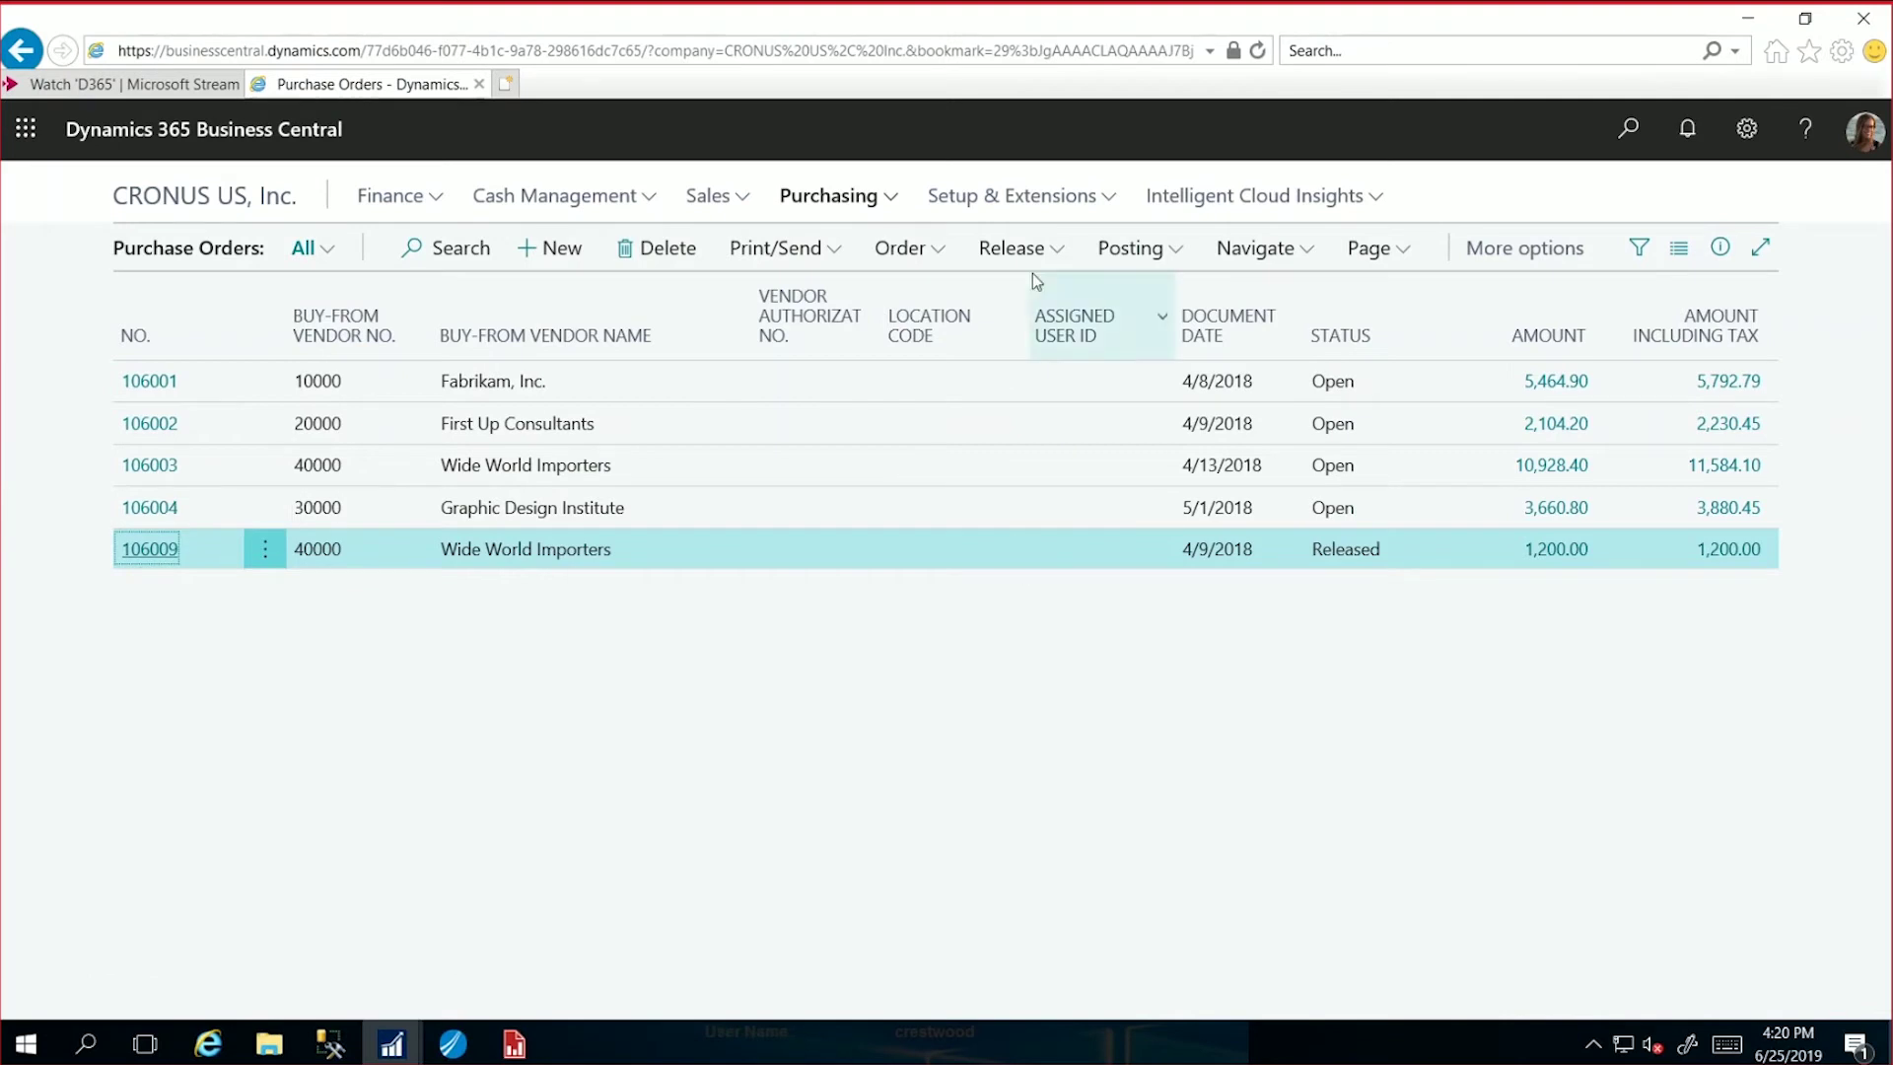
pyautogui.click(1136, 253)
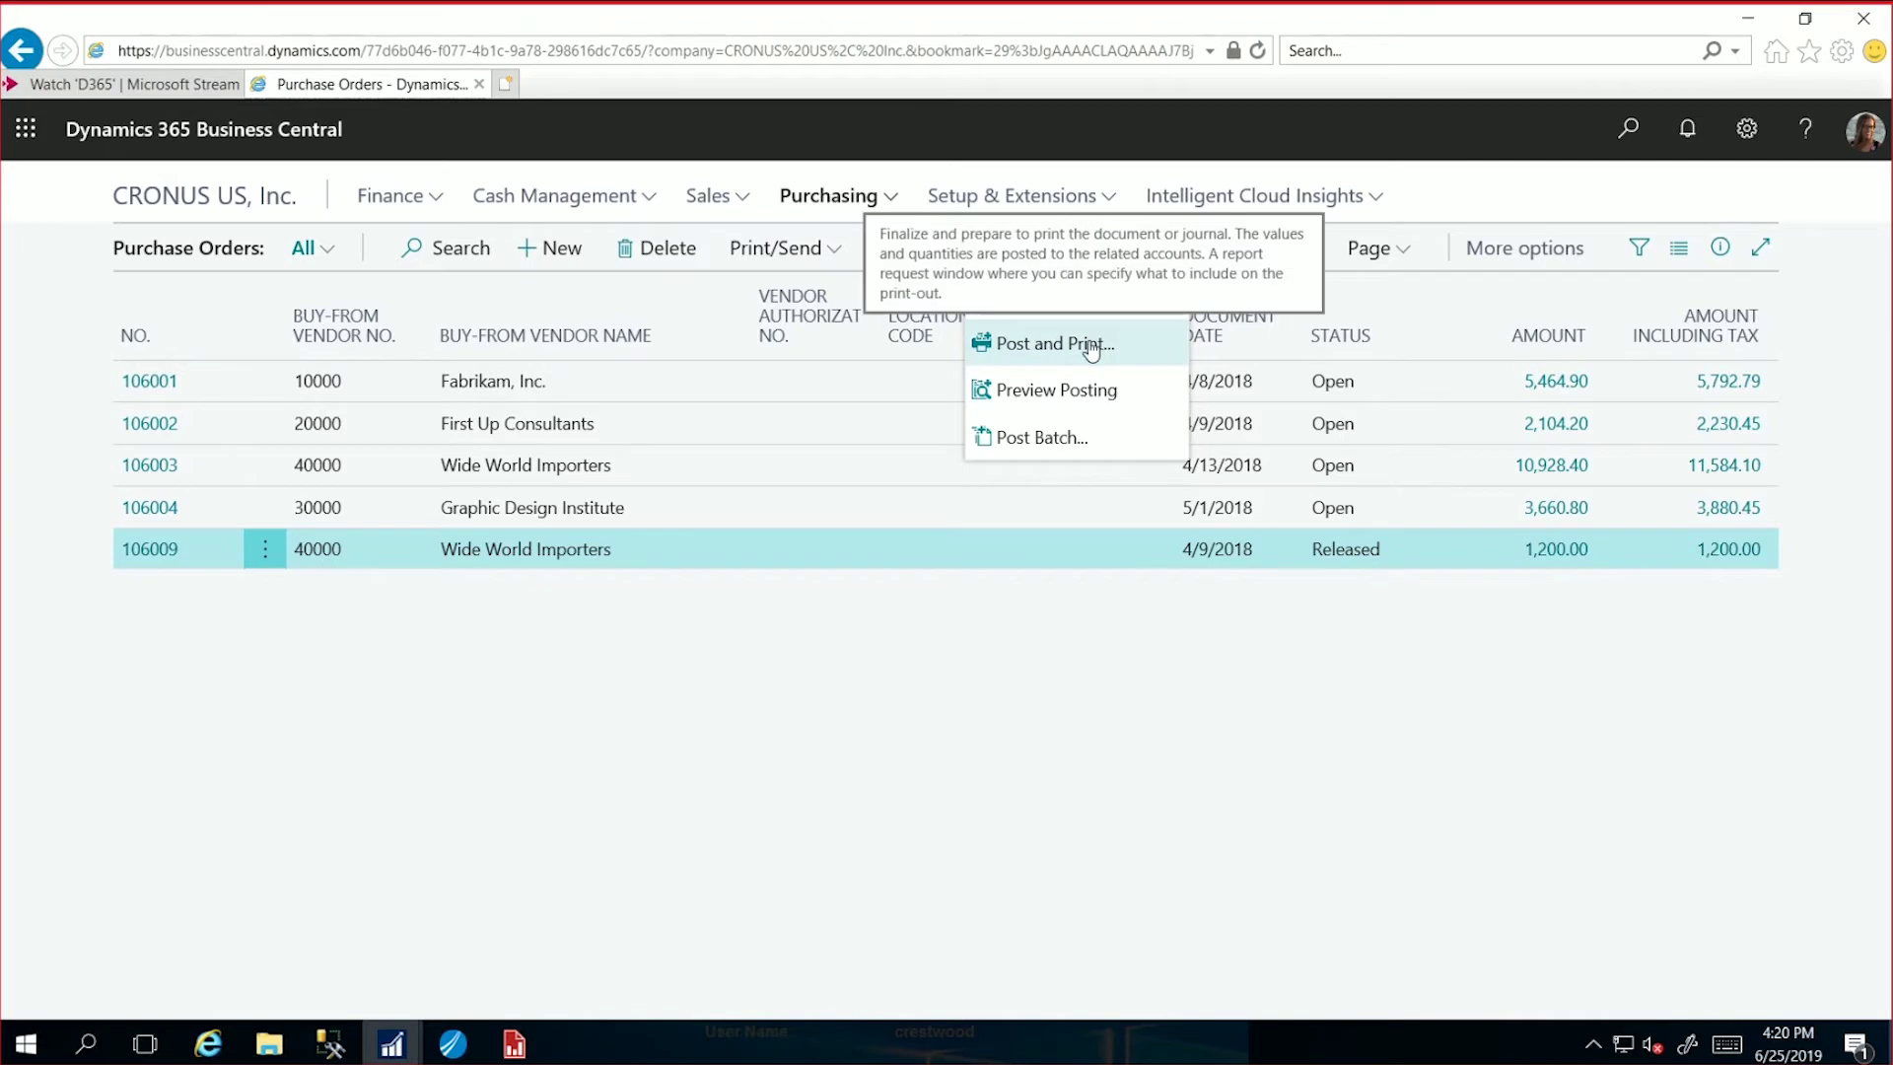
pyautogui.click(1029, 299)
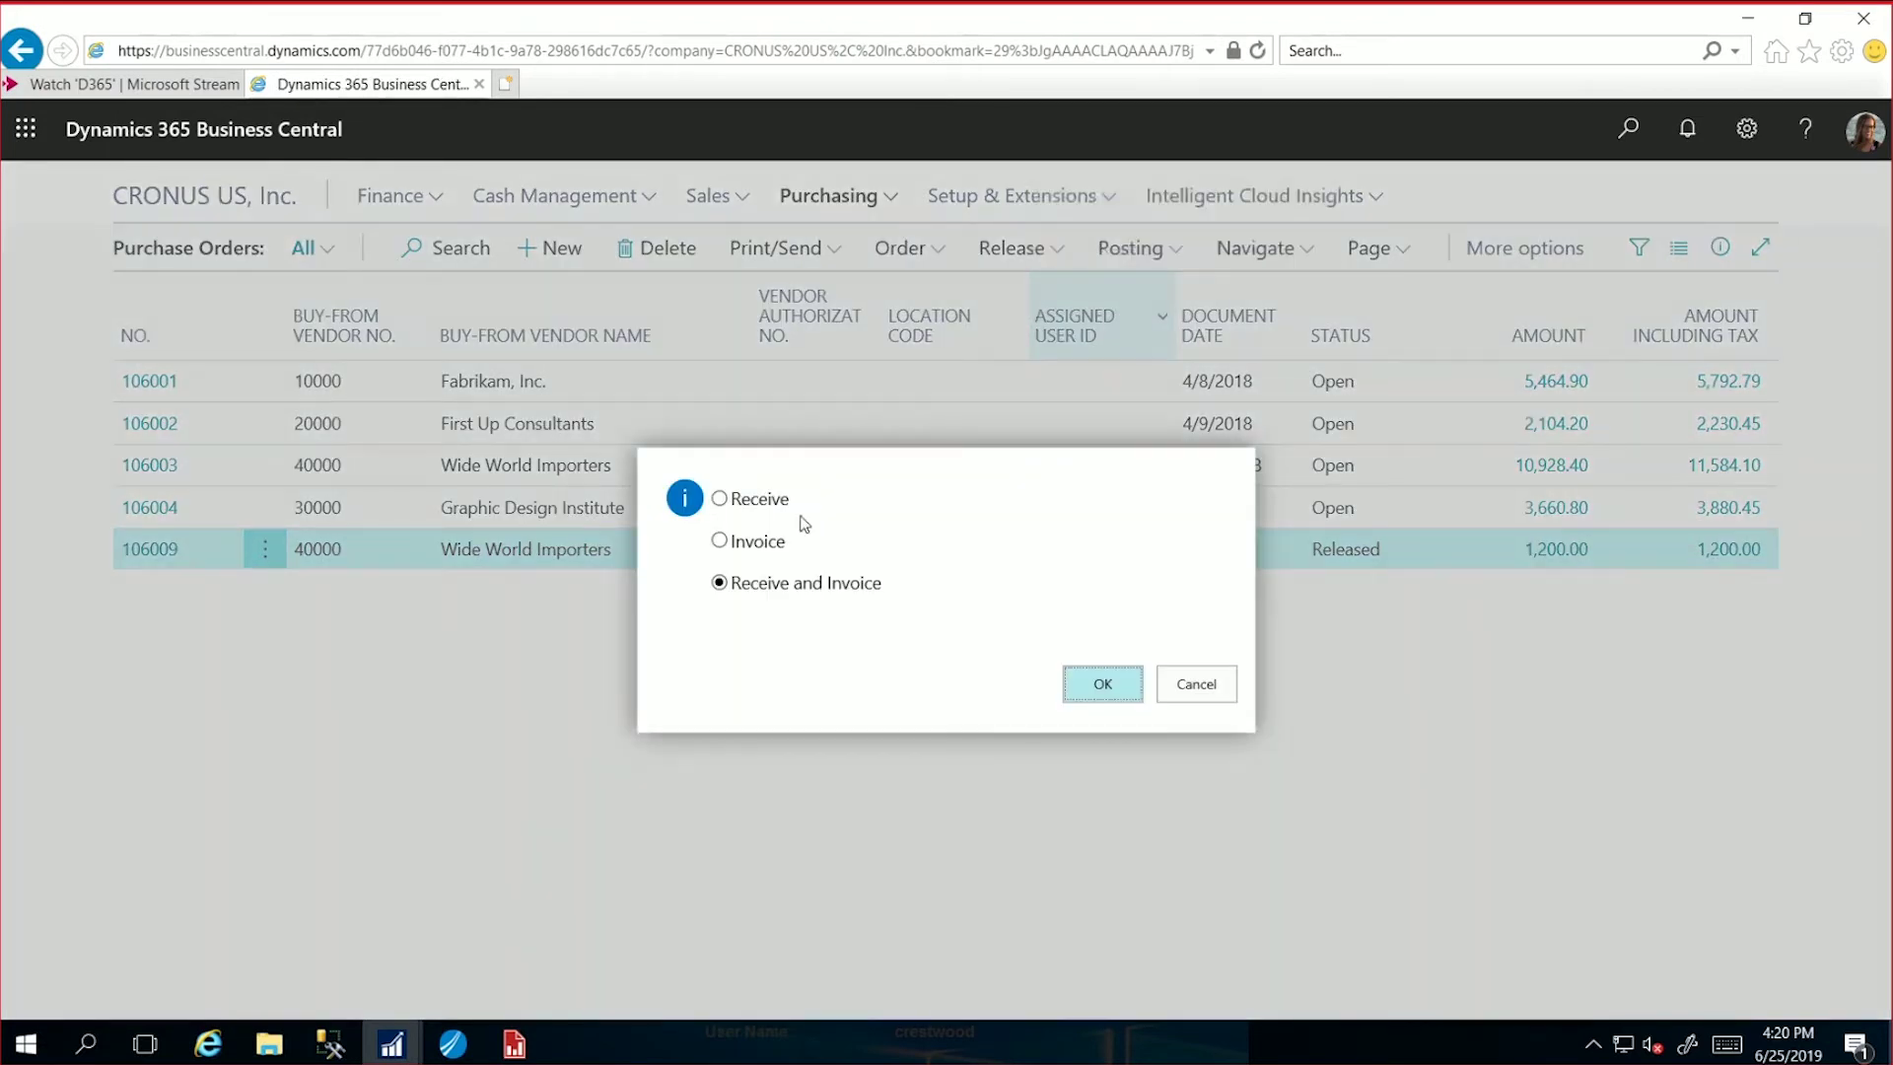
pyautogui.click(723, 501)
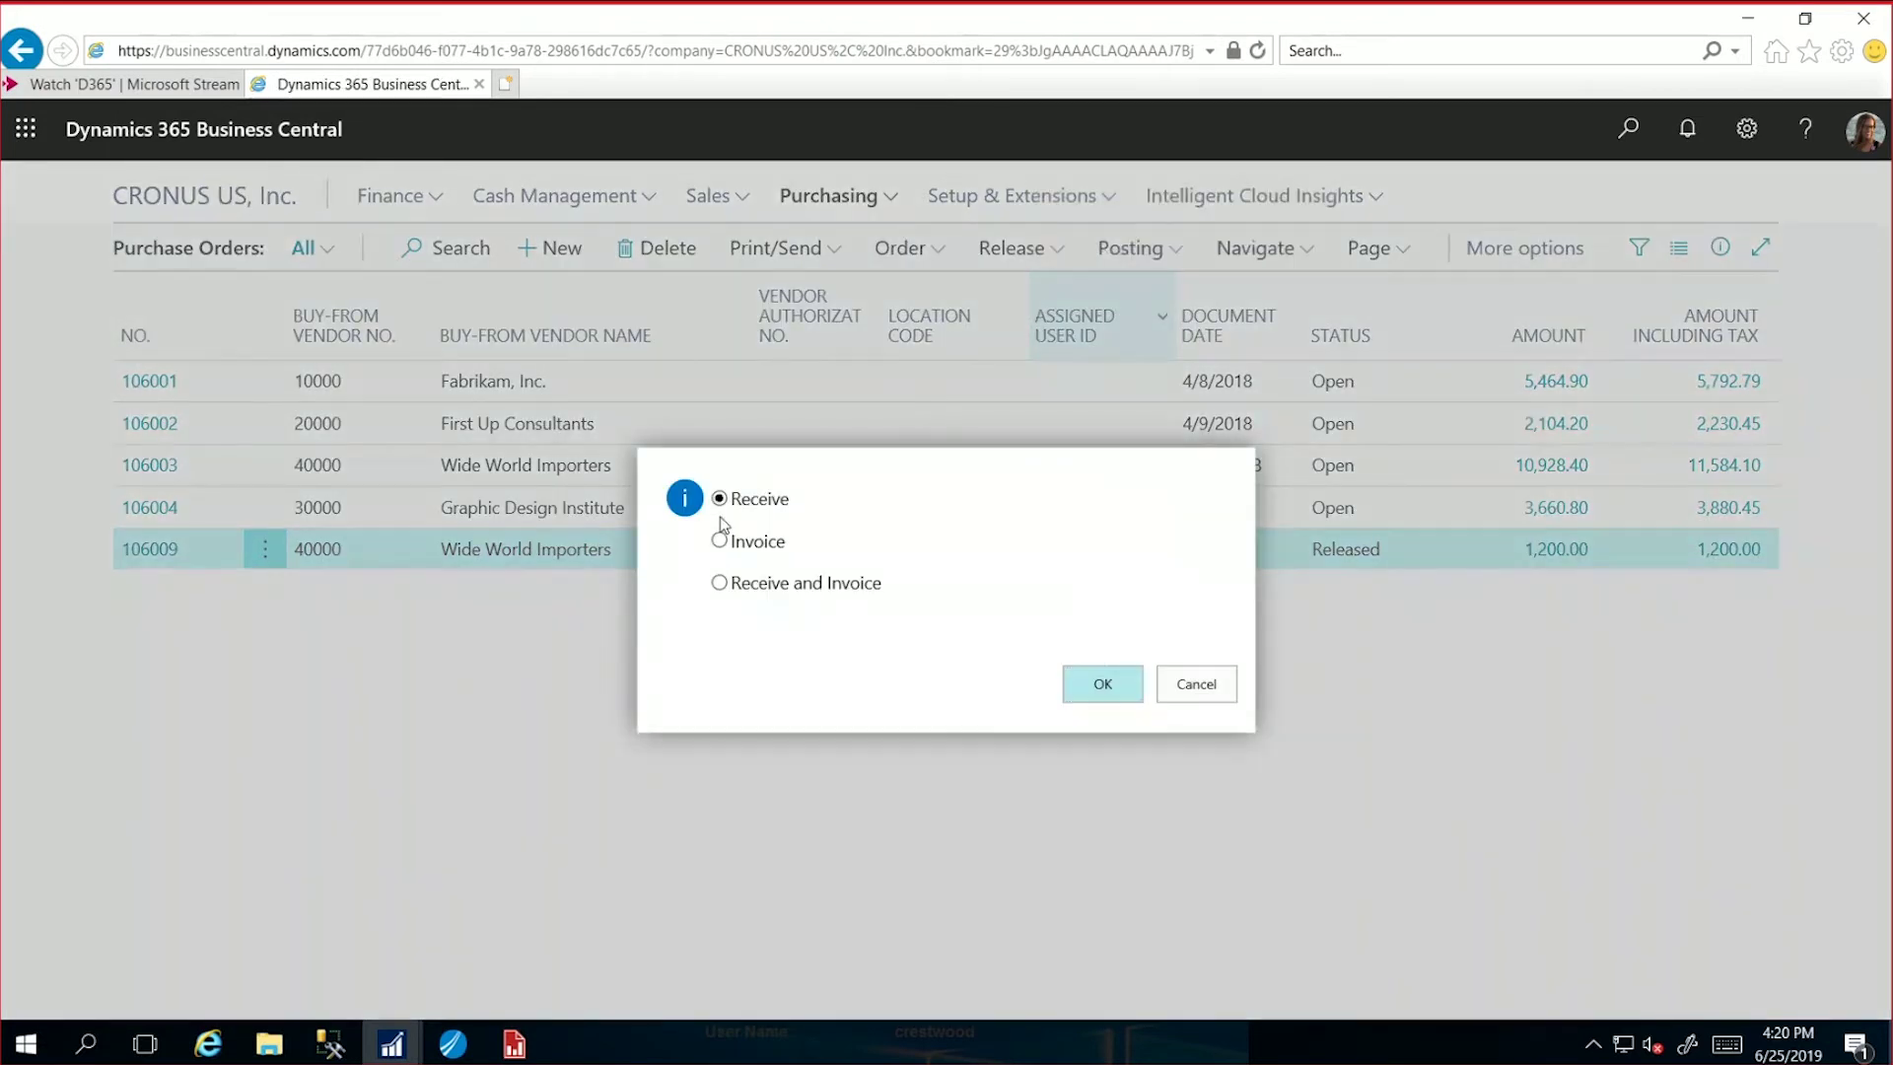
pyautogui.click(1106, 685)
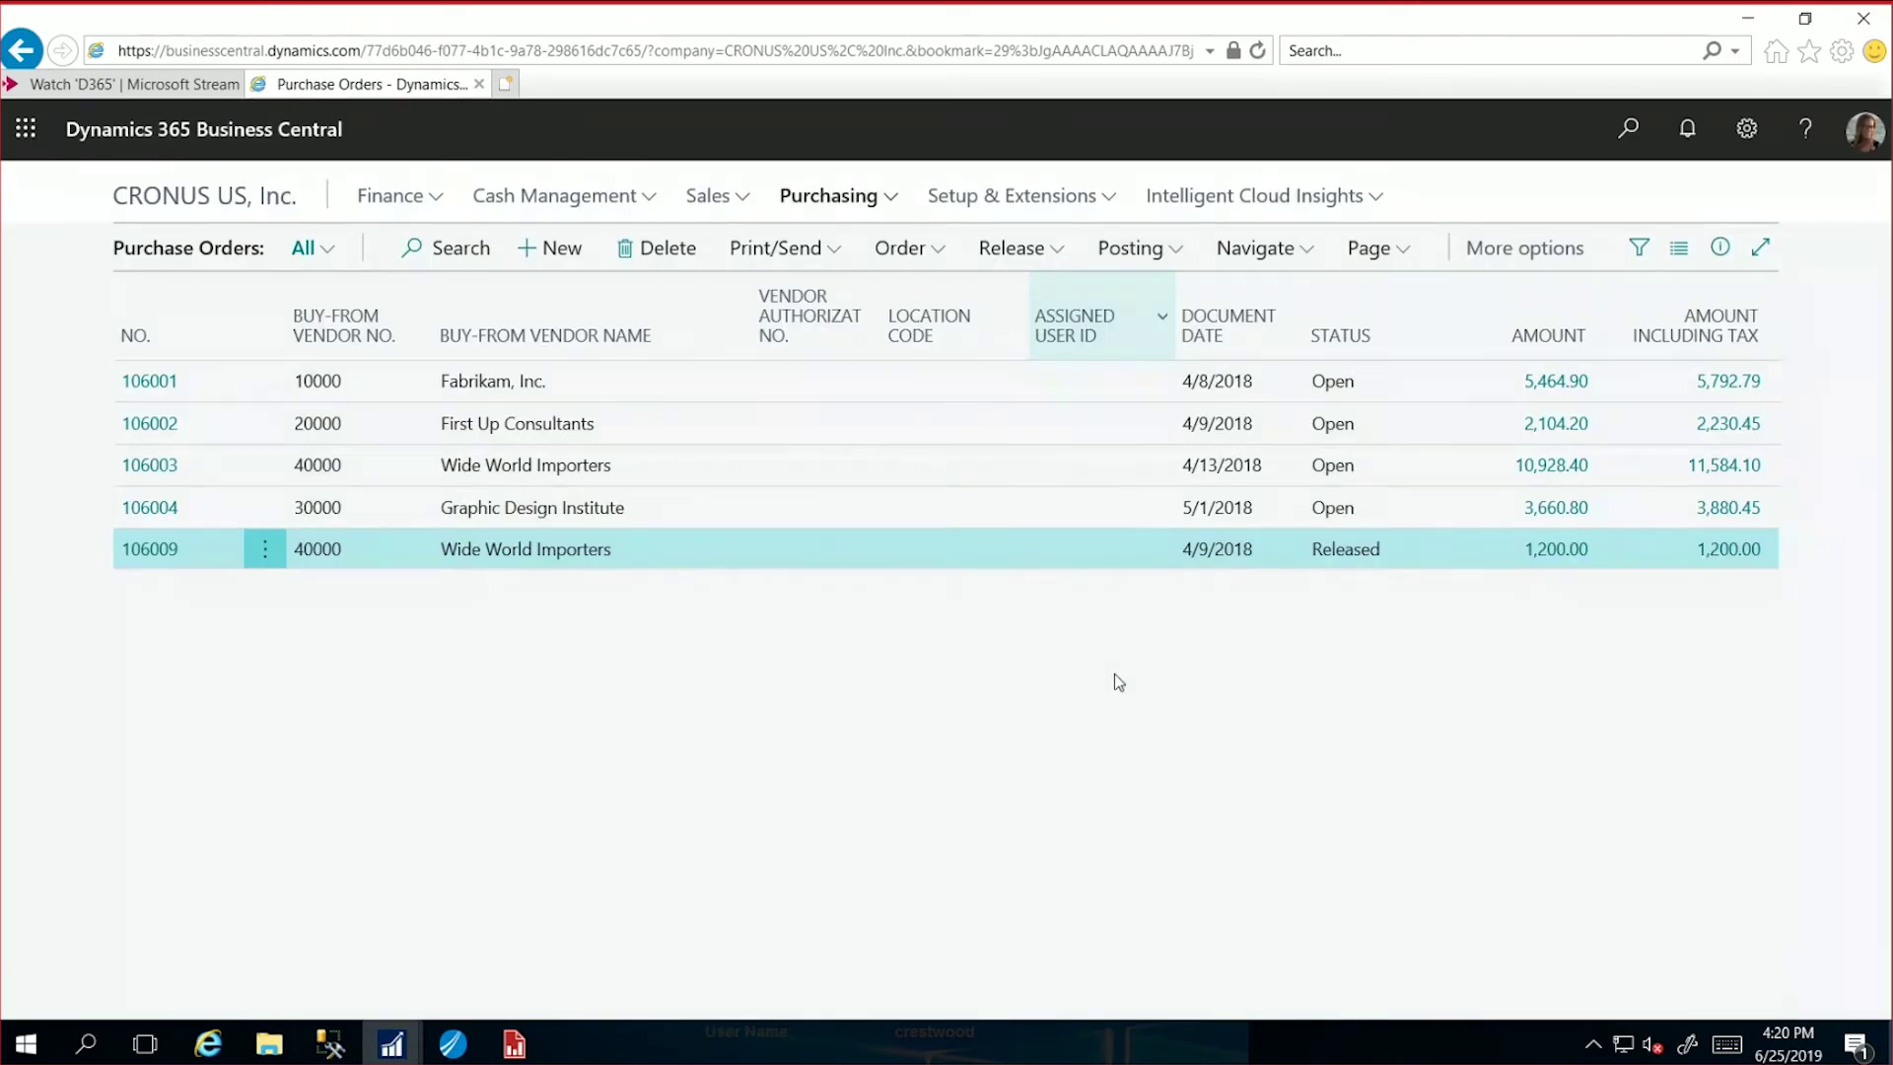
# Step: Open order 106009 and check its lines show 10 received and 10 to invoice
pyautogui.click(148, 552)
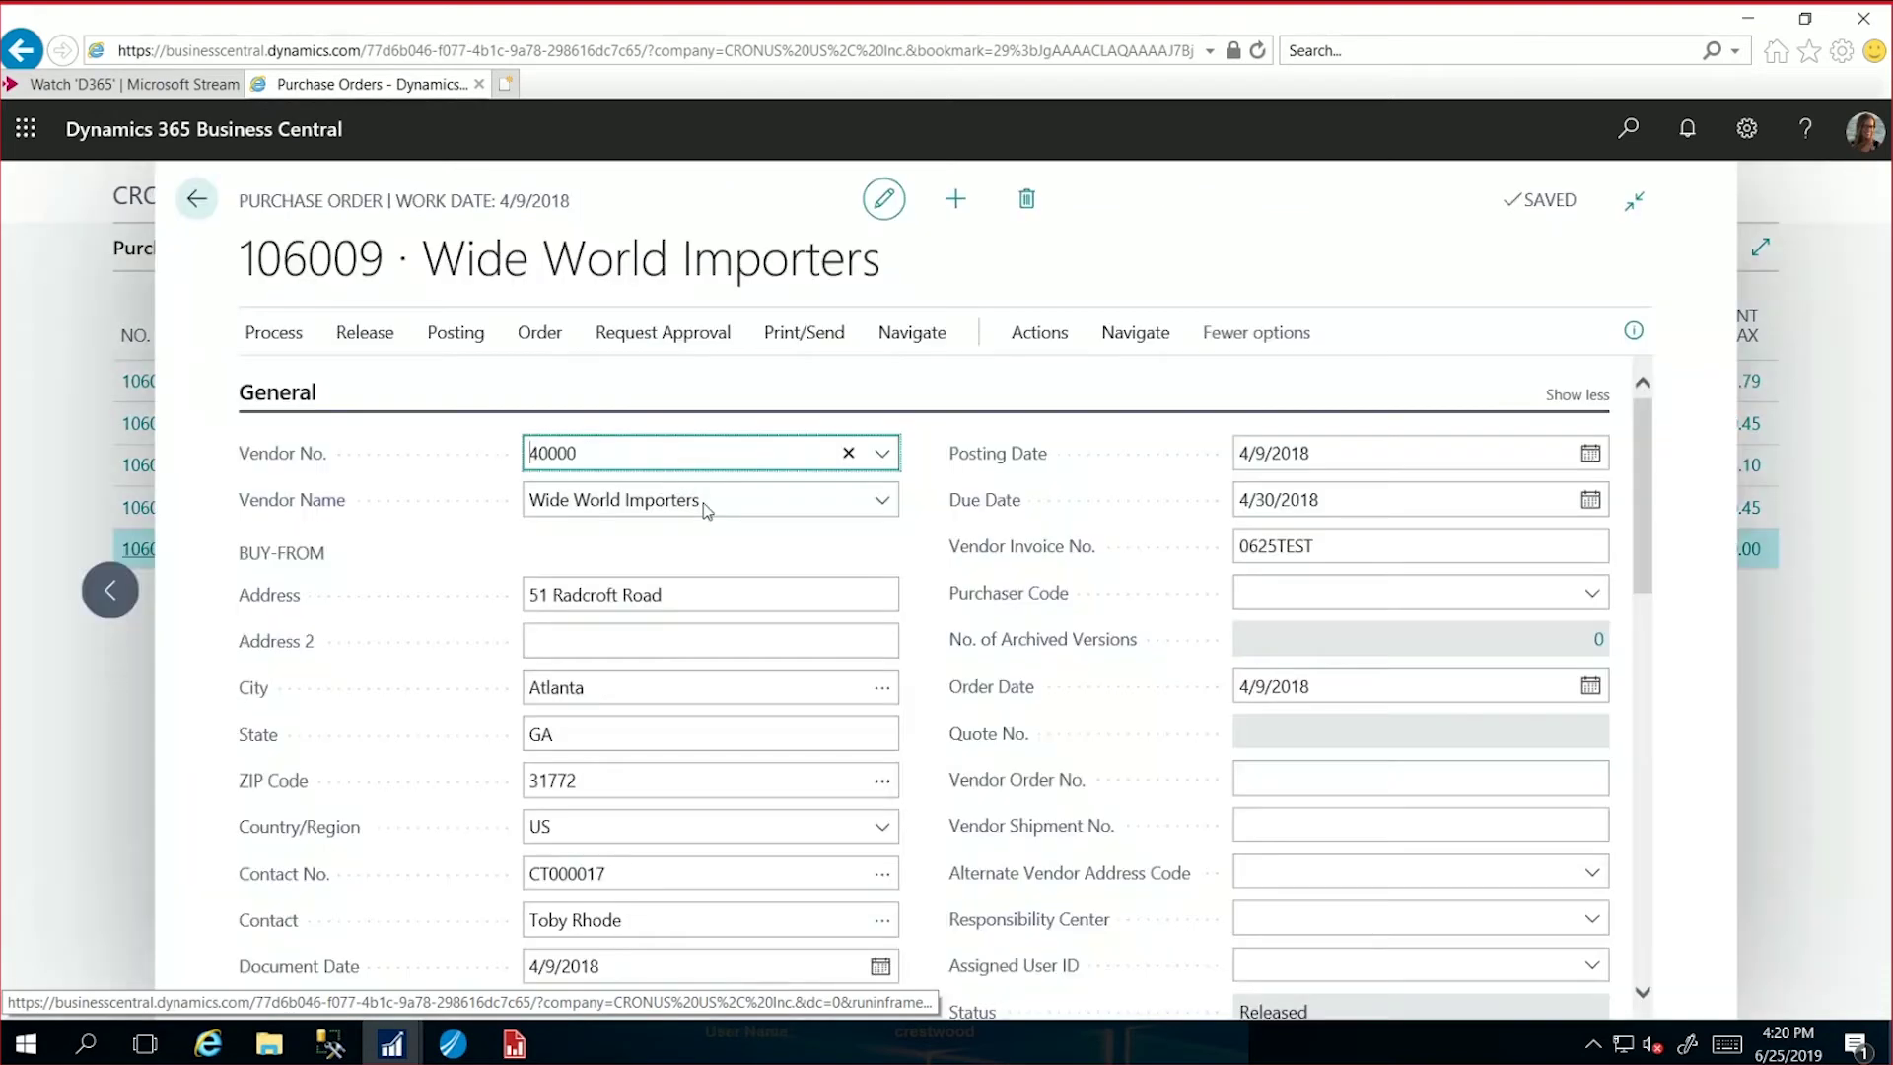
pyautogui.scroll(-6, 707, 509)
pyautogui.moveTo(887, 752); pyautogui.dragTo(1172, 743)
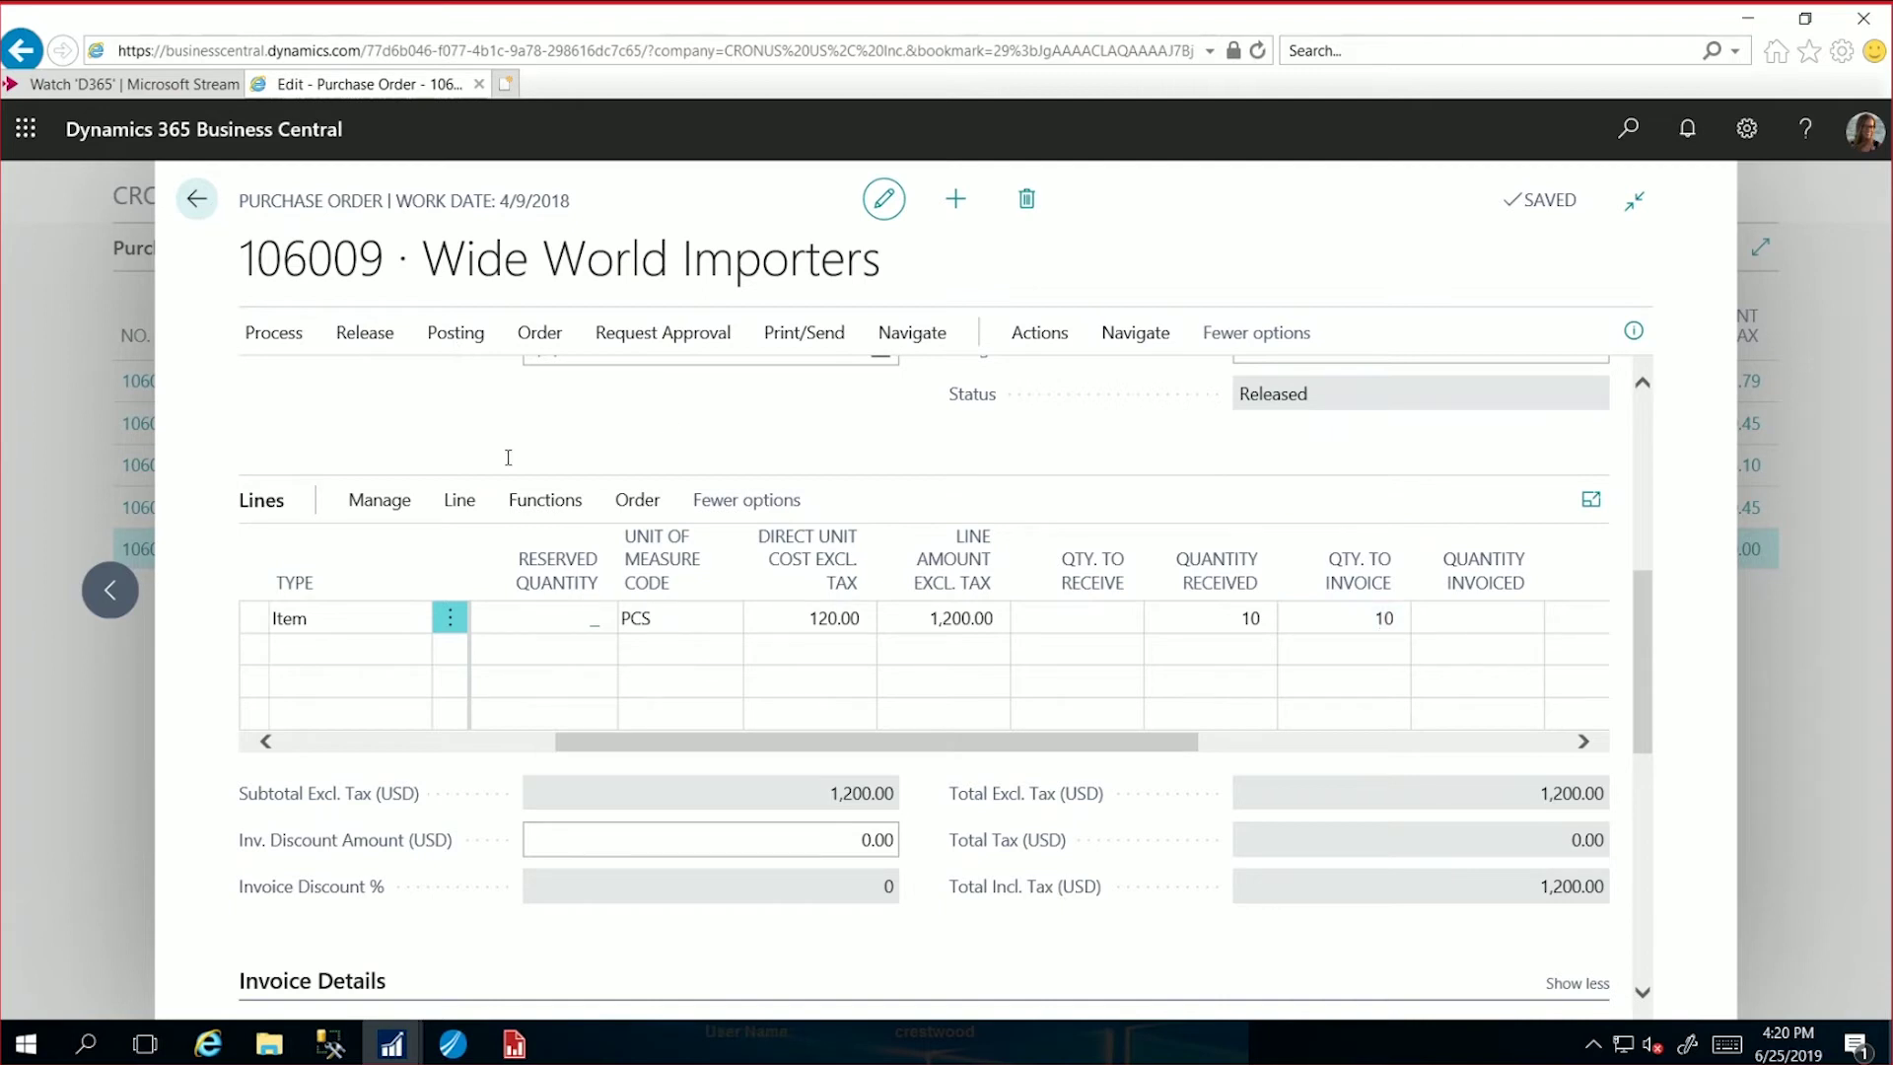
# Step: Post and Print order 106009 with Receive and Invoice, invoicing it for 1,200.00
pyautogui.press('Escape')
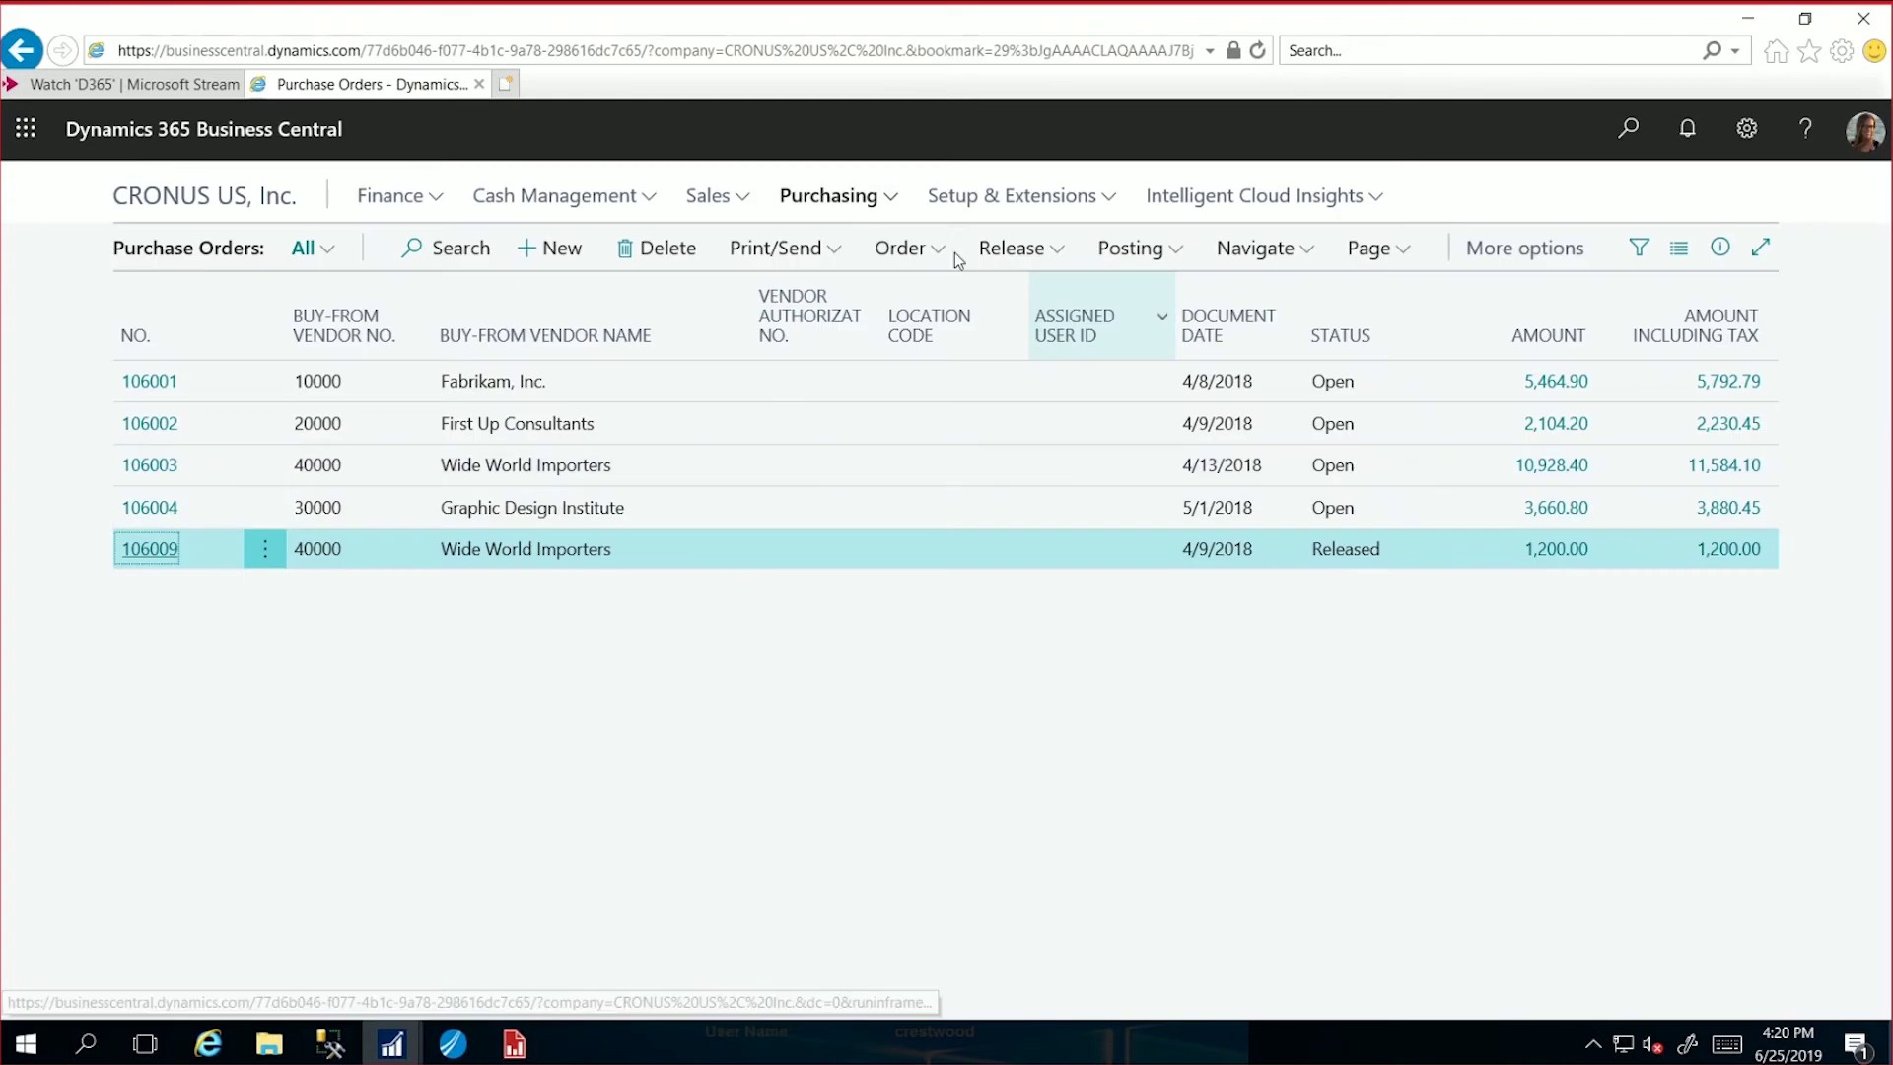
pyautogui.click(1170, 254)
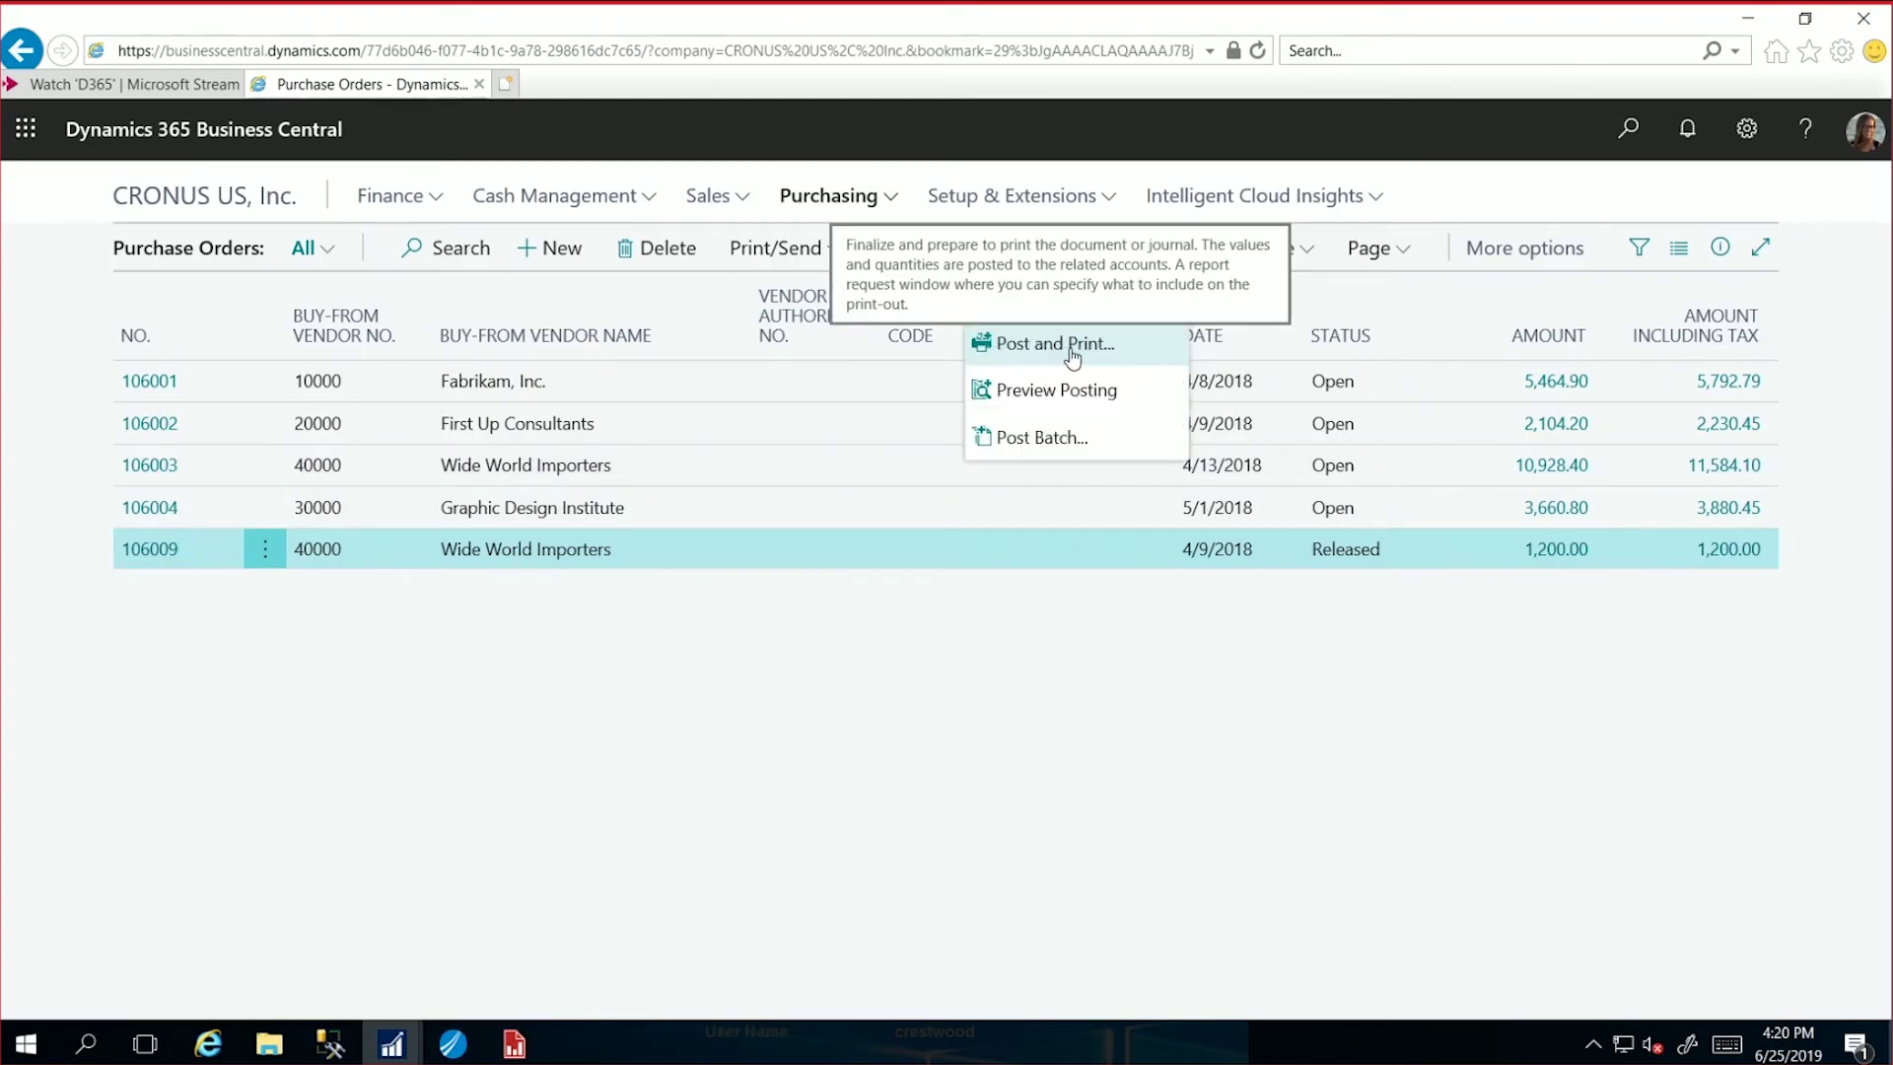
pyautogui.click(1071, 347)
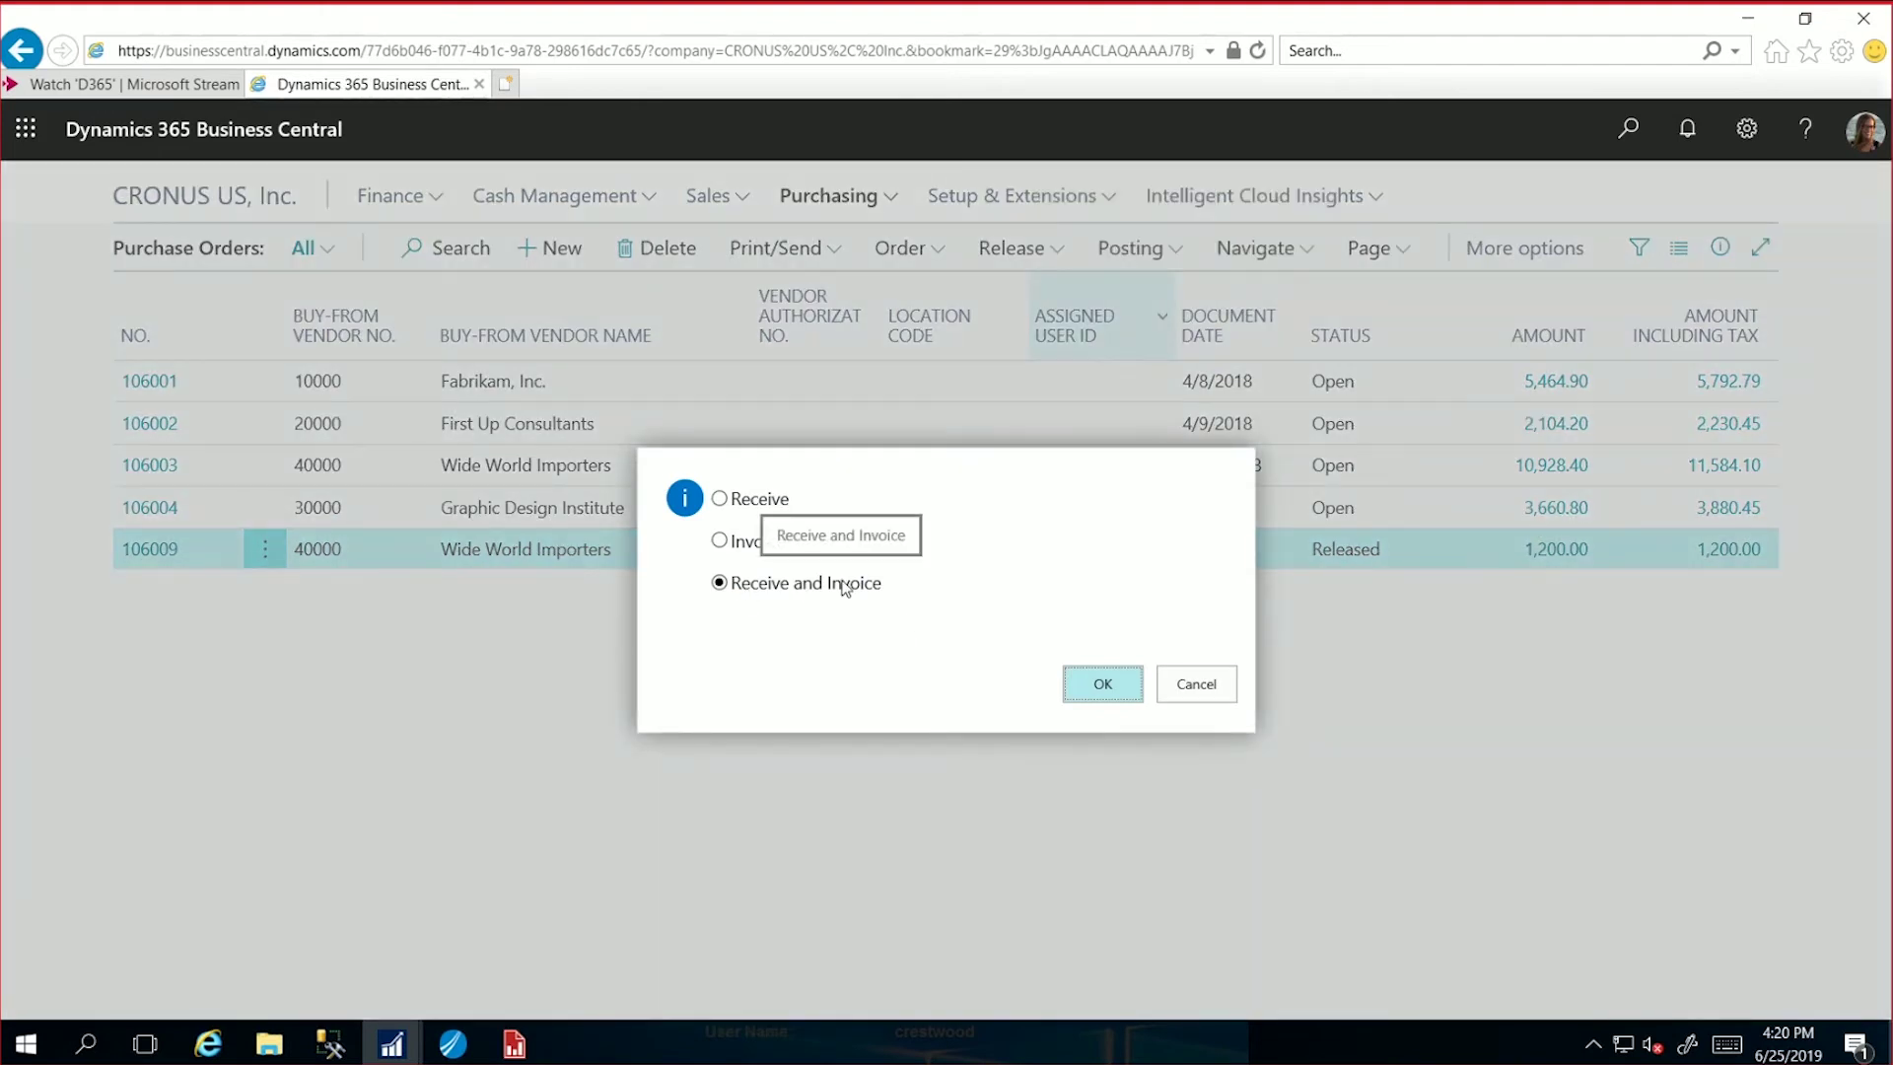
pyautogui.click(761, 554)
pyautogui.click(745, 590)
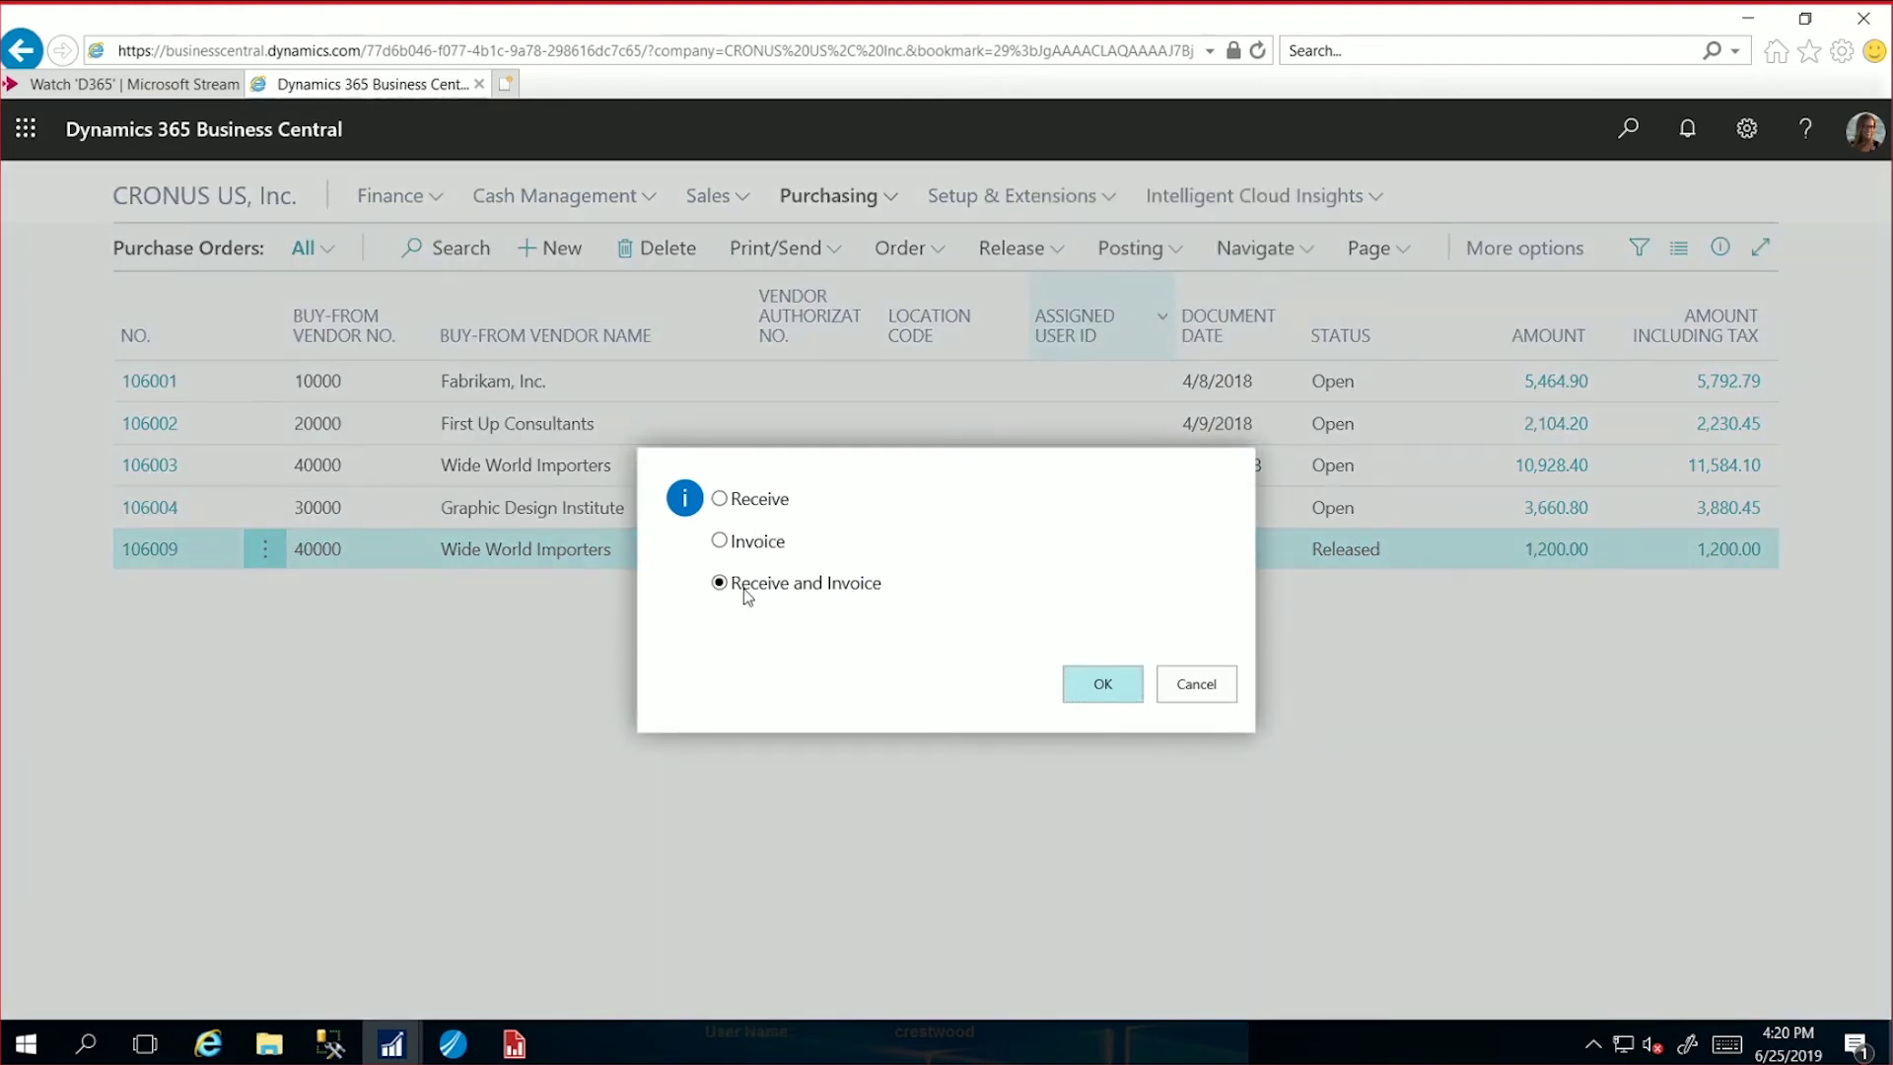
pyautogui.click(1101, 690)
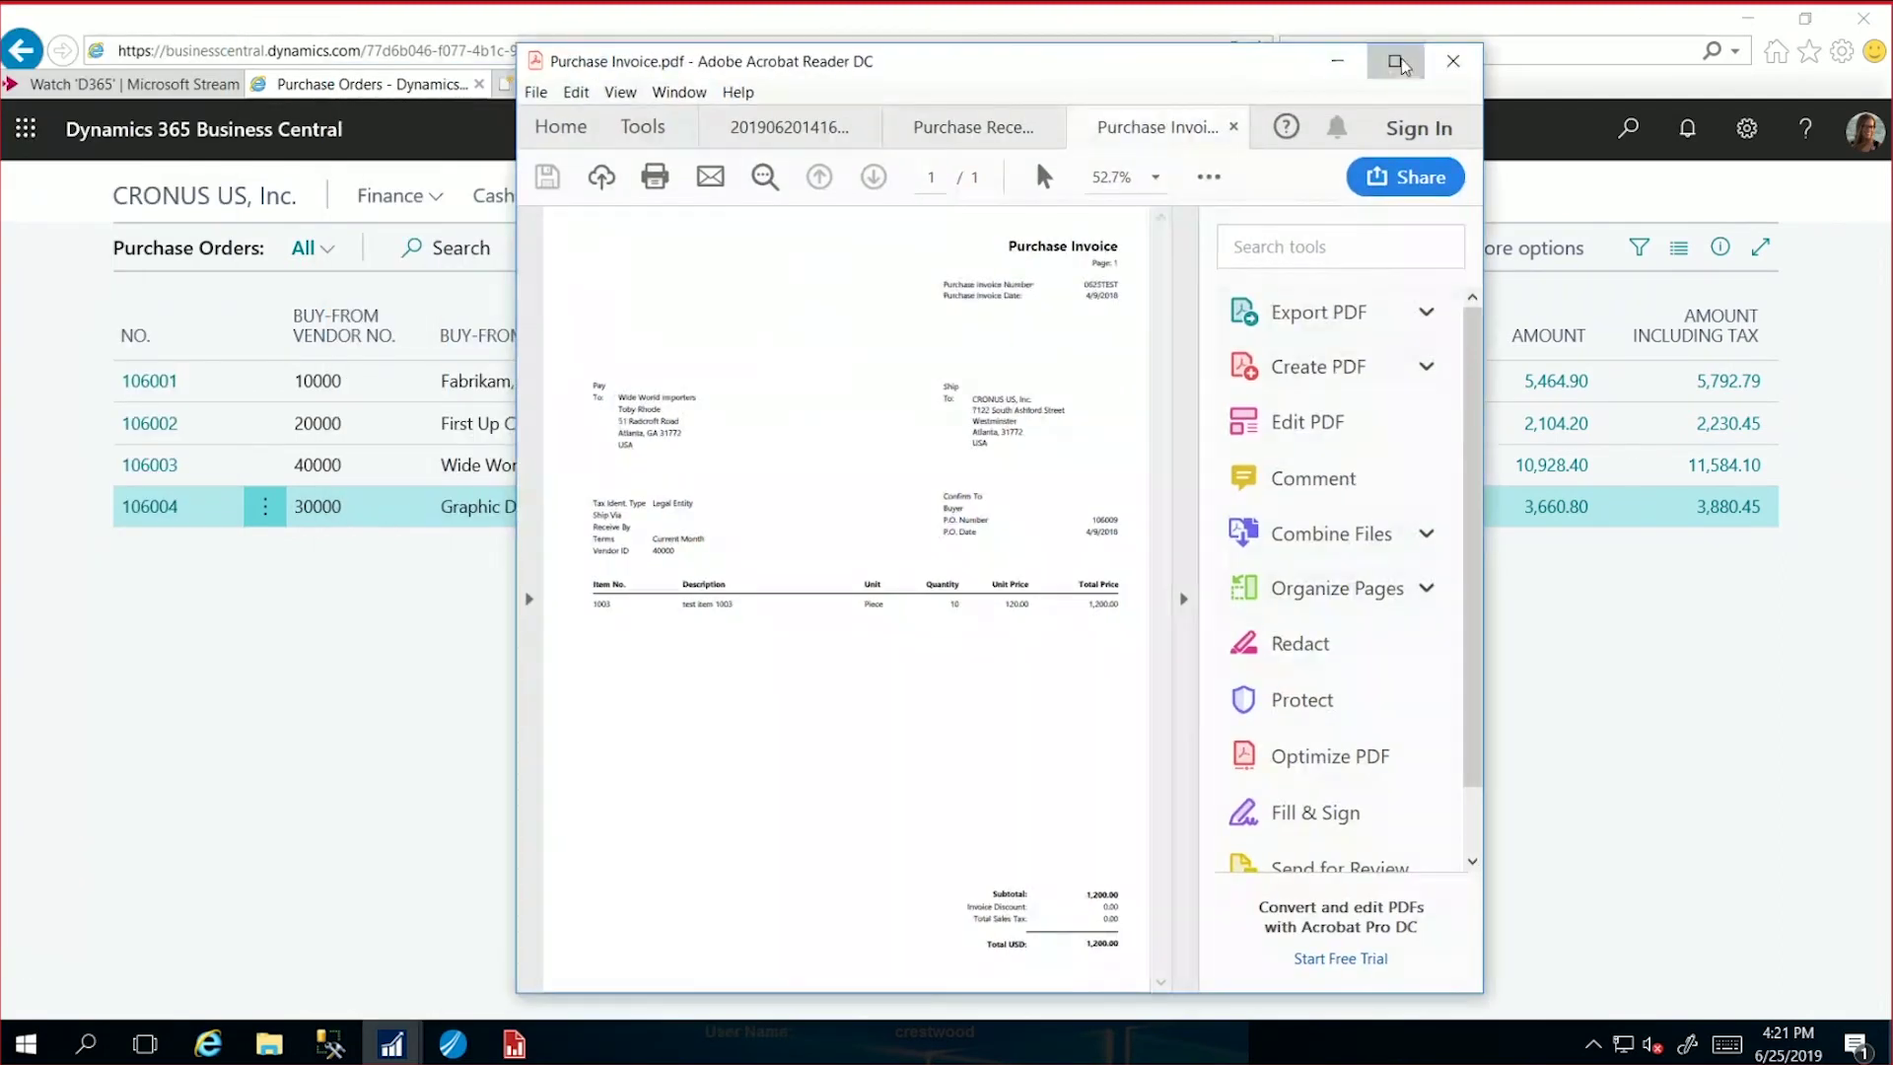
# Step: Check the invoice PDF's item table shows 10 units of item 1003 at 1,200.00, then minimize Acrobat
pyautogui.click(1396, 62)
pyautogui.scroll(-1, 1569, 296)
pyautogui.moveTo(1570, 296); pyautogui.dragTo(1560, 469)
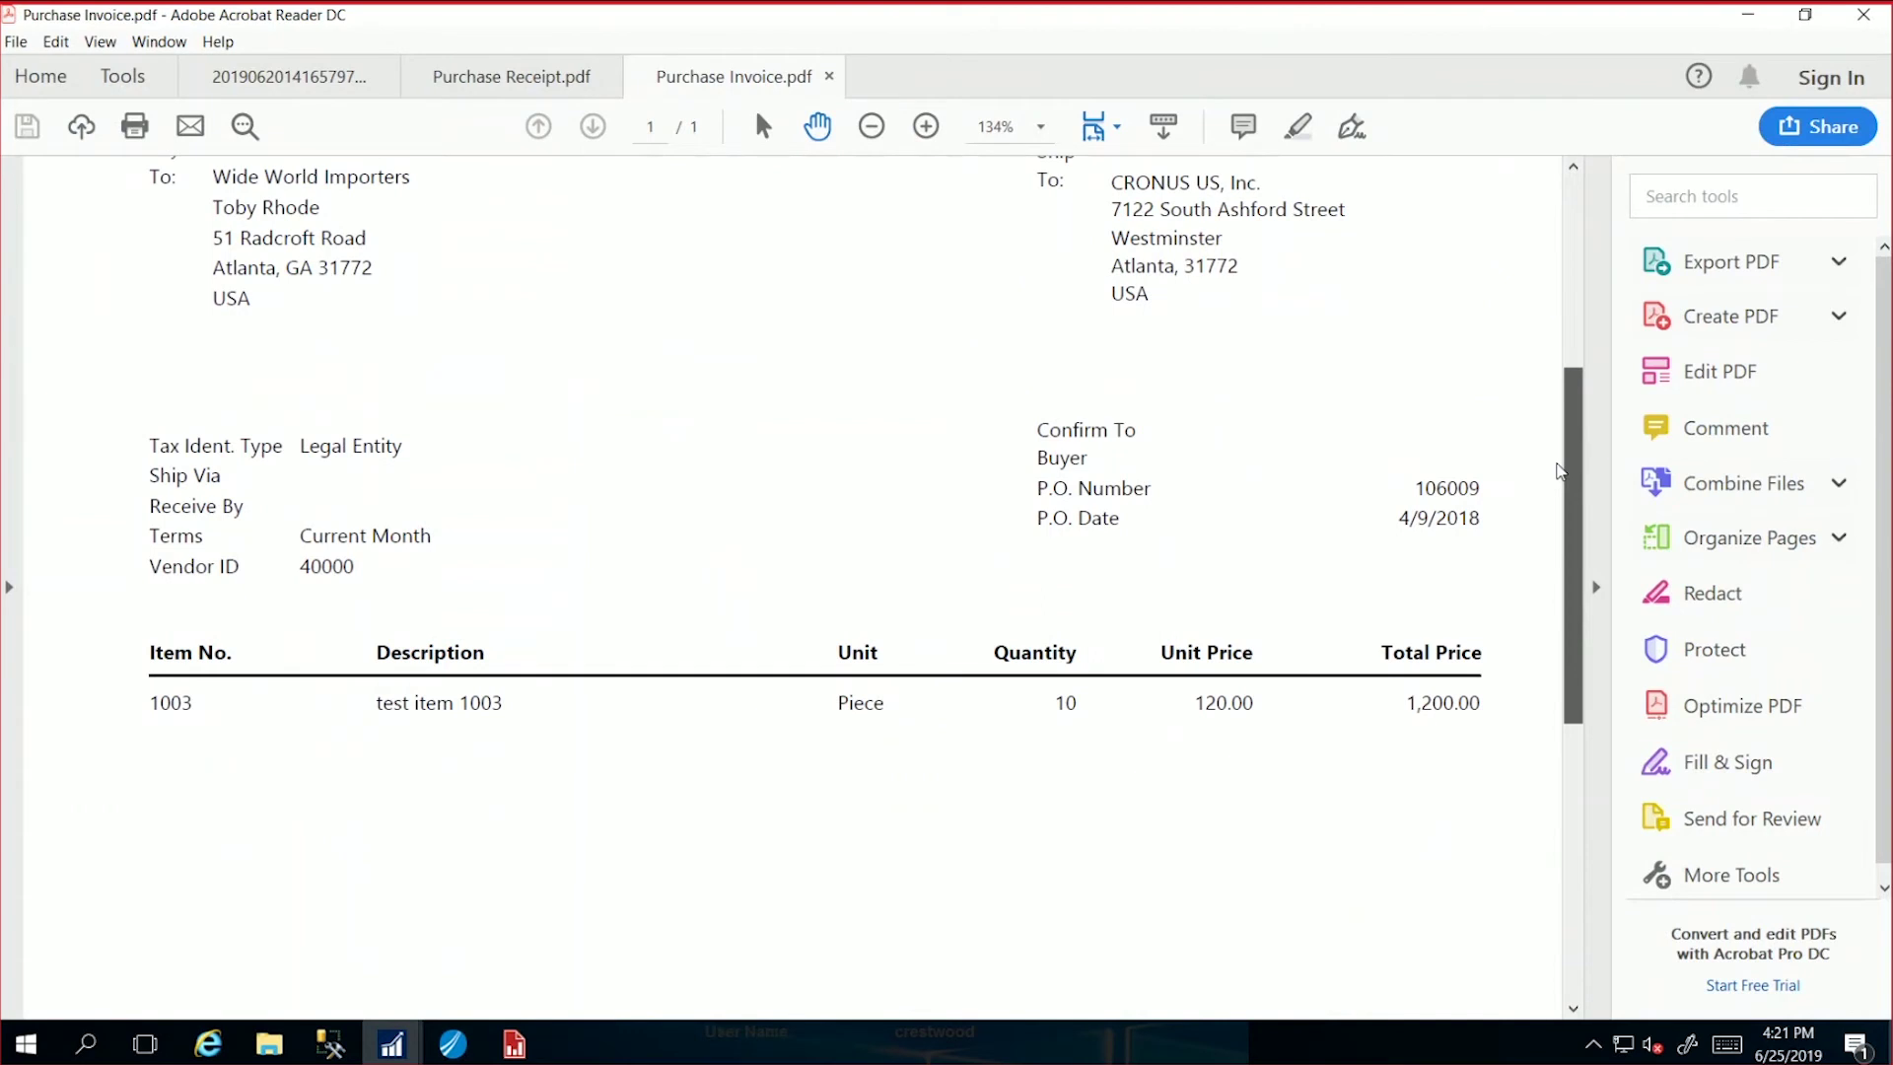
pyautogui.scroll(-1, 1065, 621)
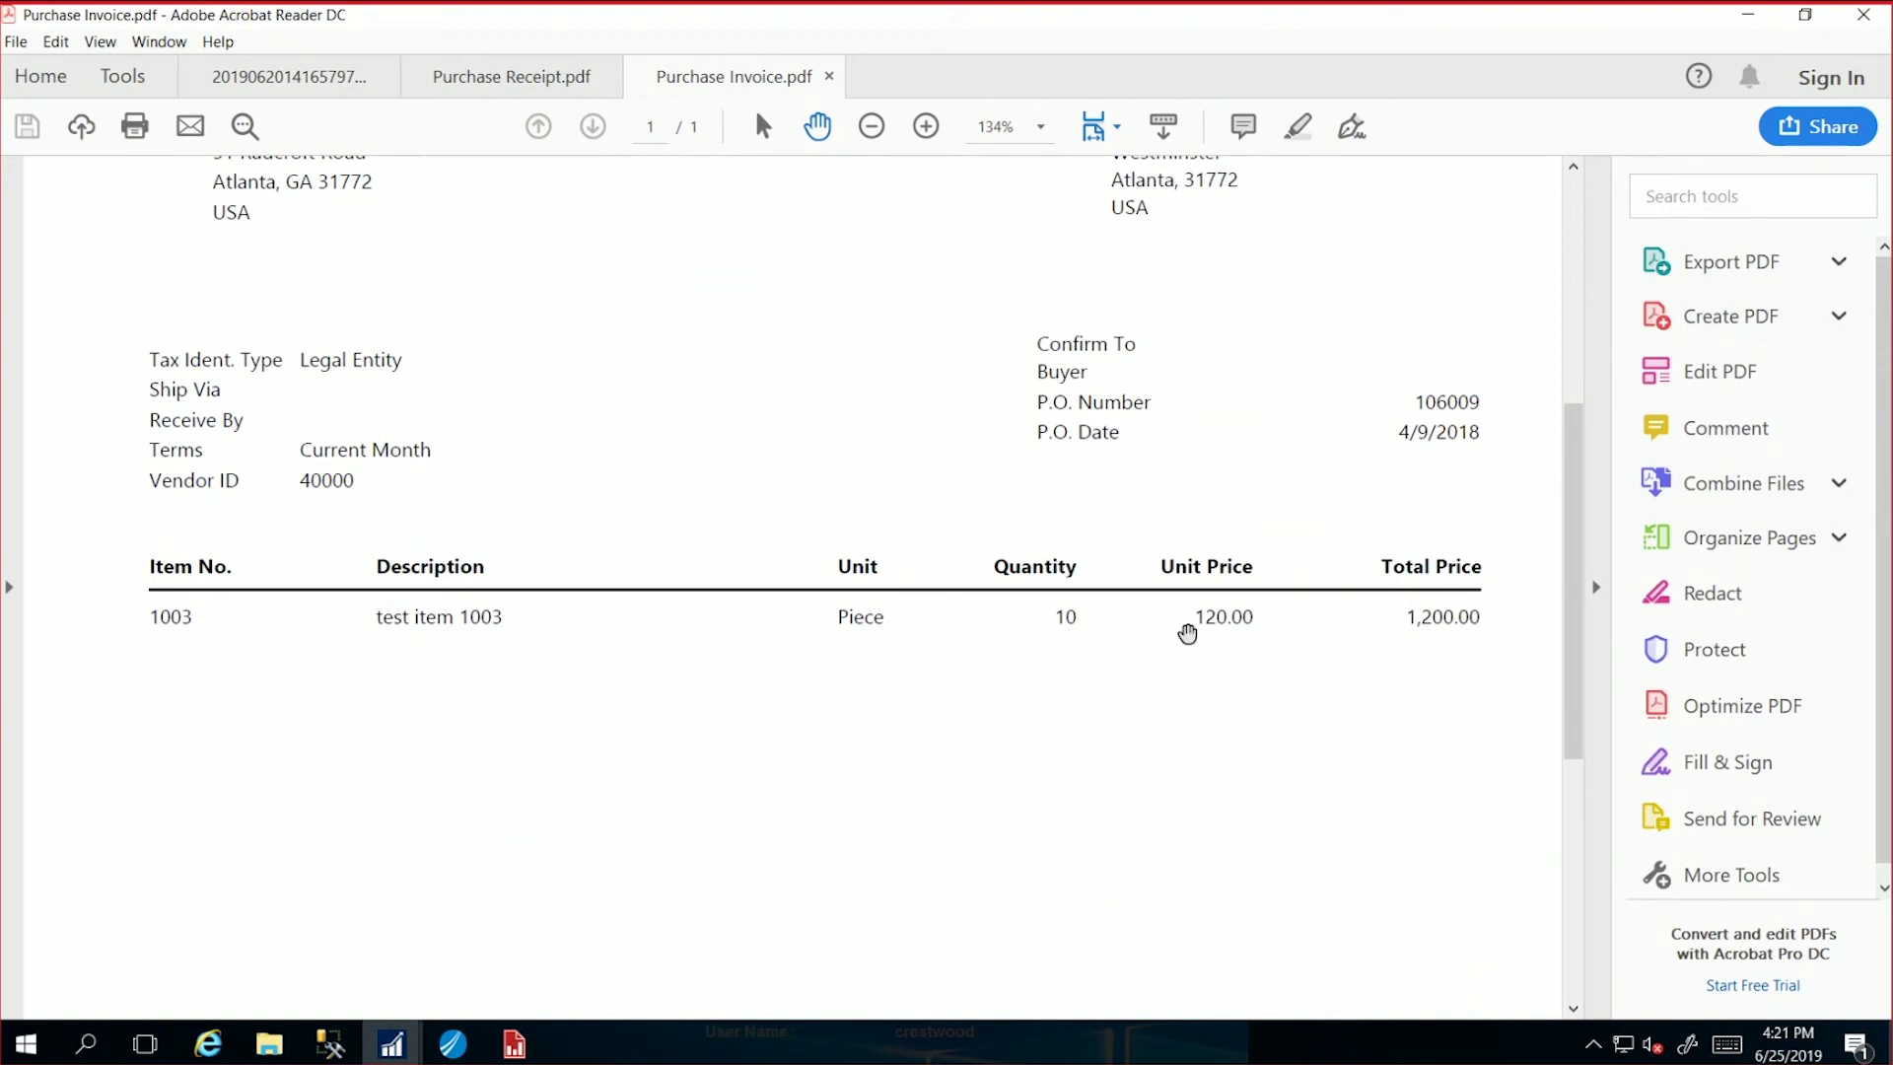
pyautogui.scroll(-1, 1183, 627)
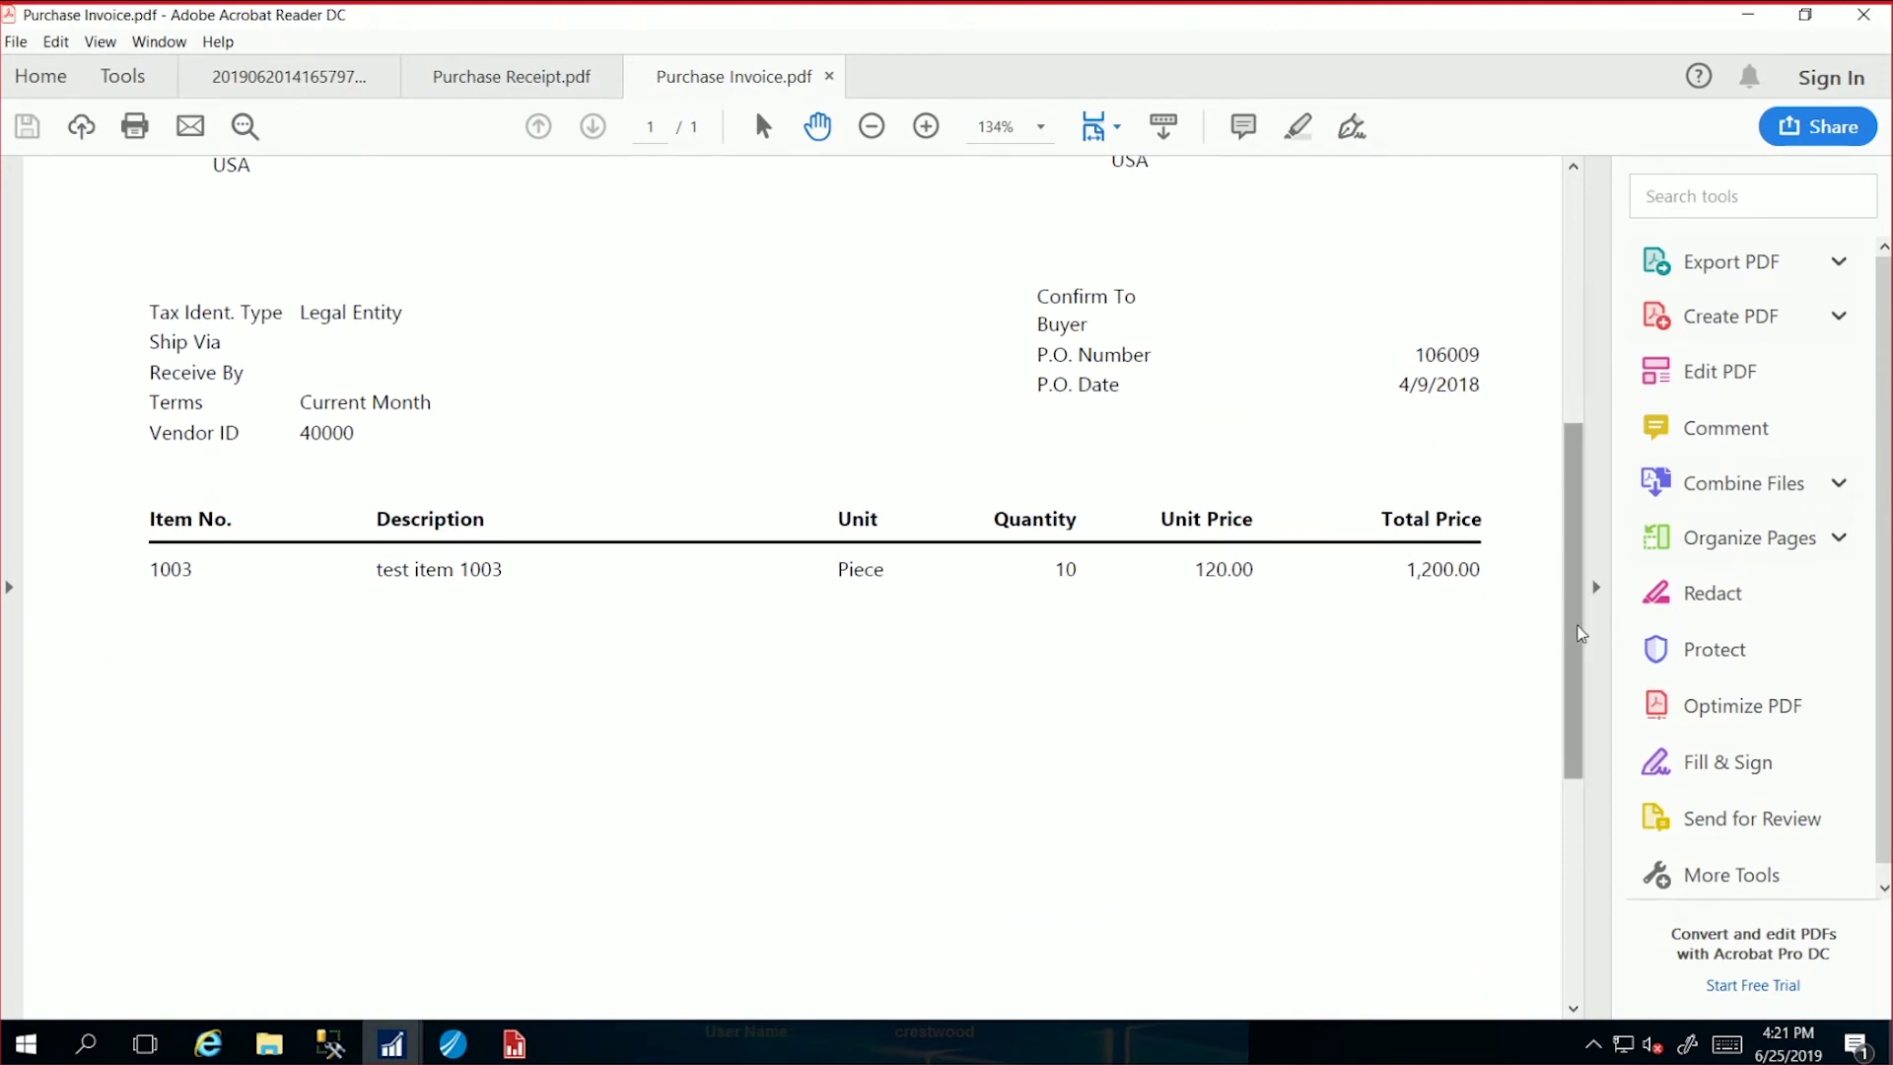
pyautogui.doubleClick(1337, 24)
pyautogui.click(1656, 12)
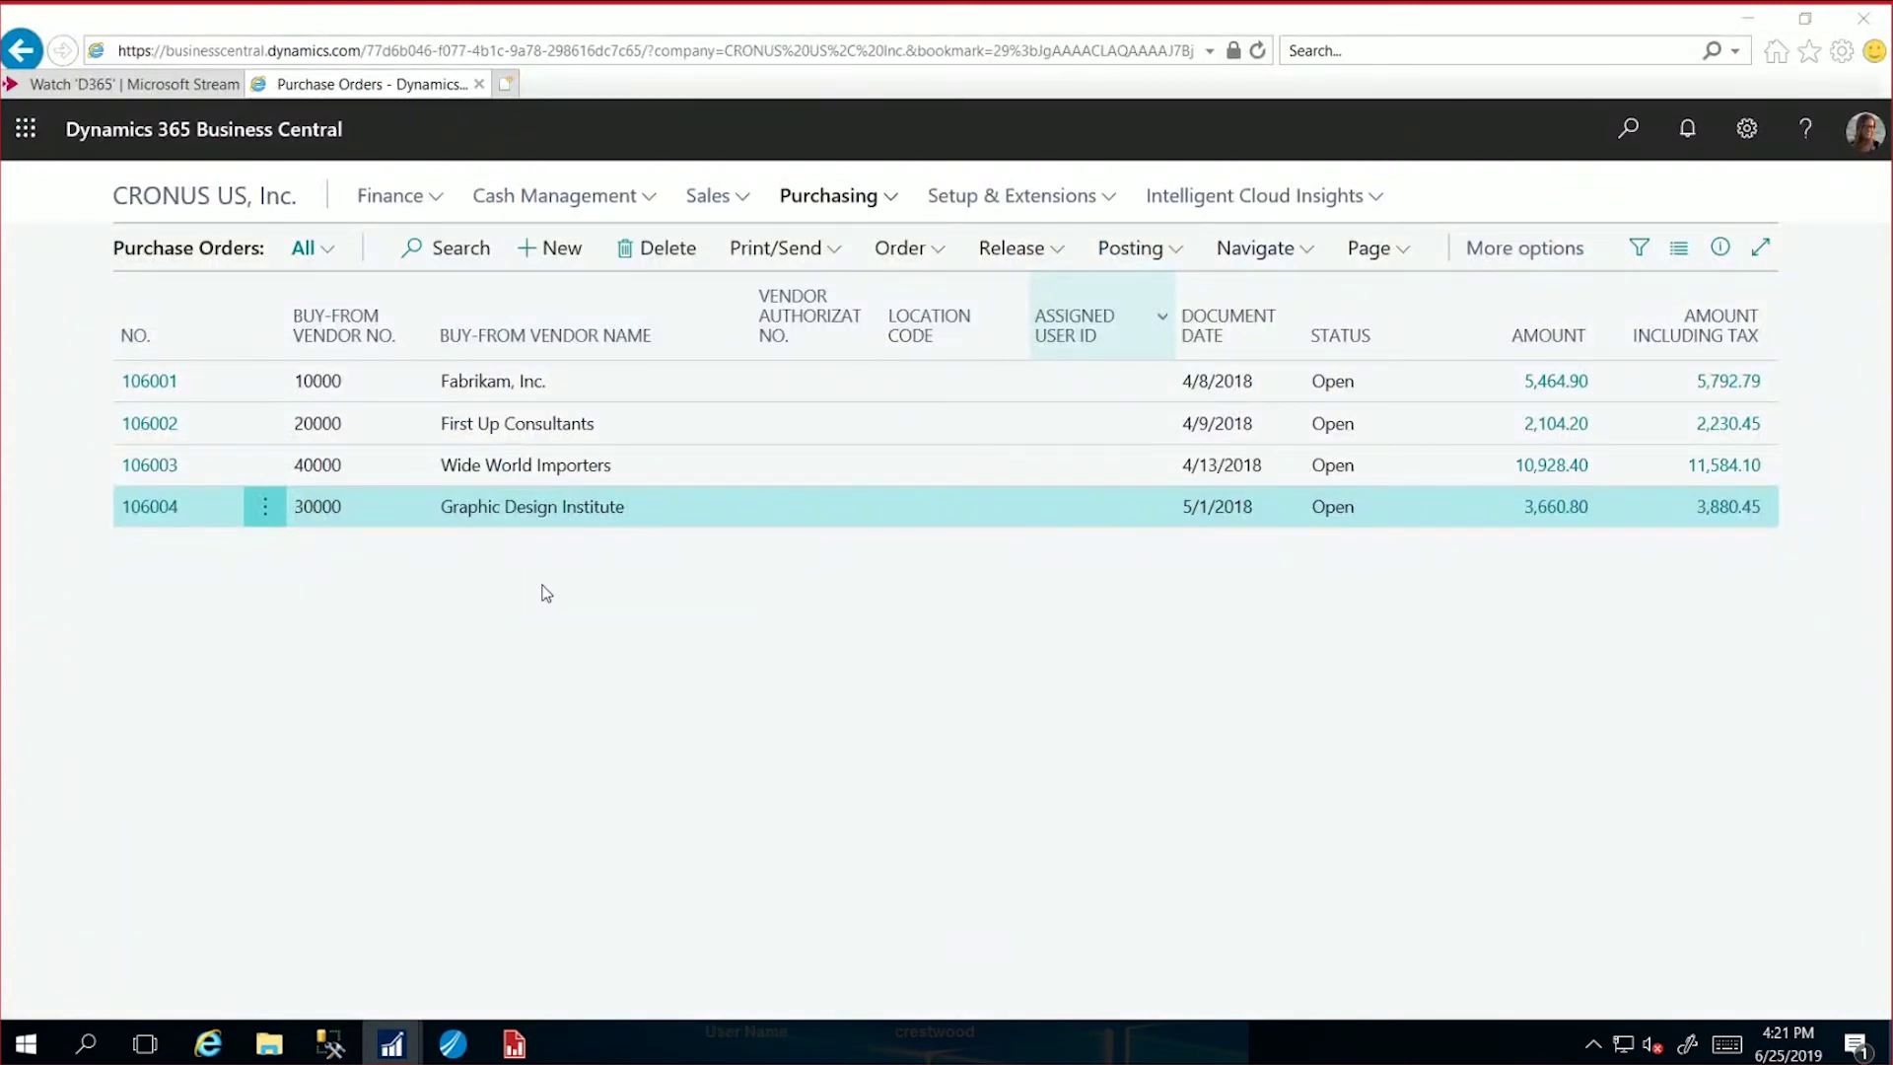
# Step: Go to Purchasing > Vendors and open vendor 40000 Wide World Importers
pyautogui.click(854, 196)
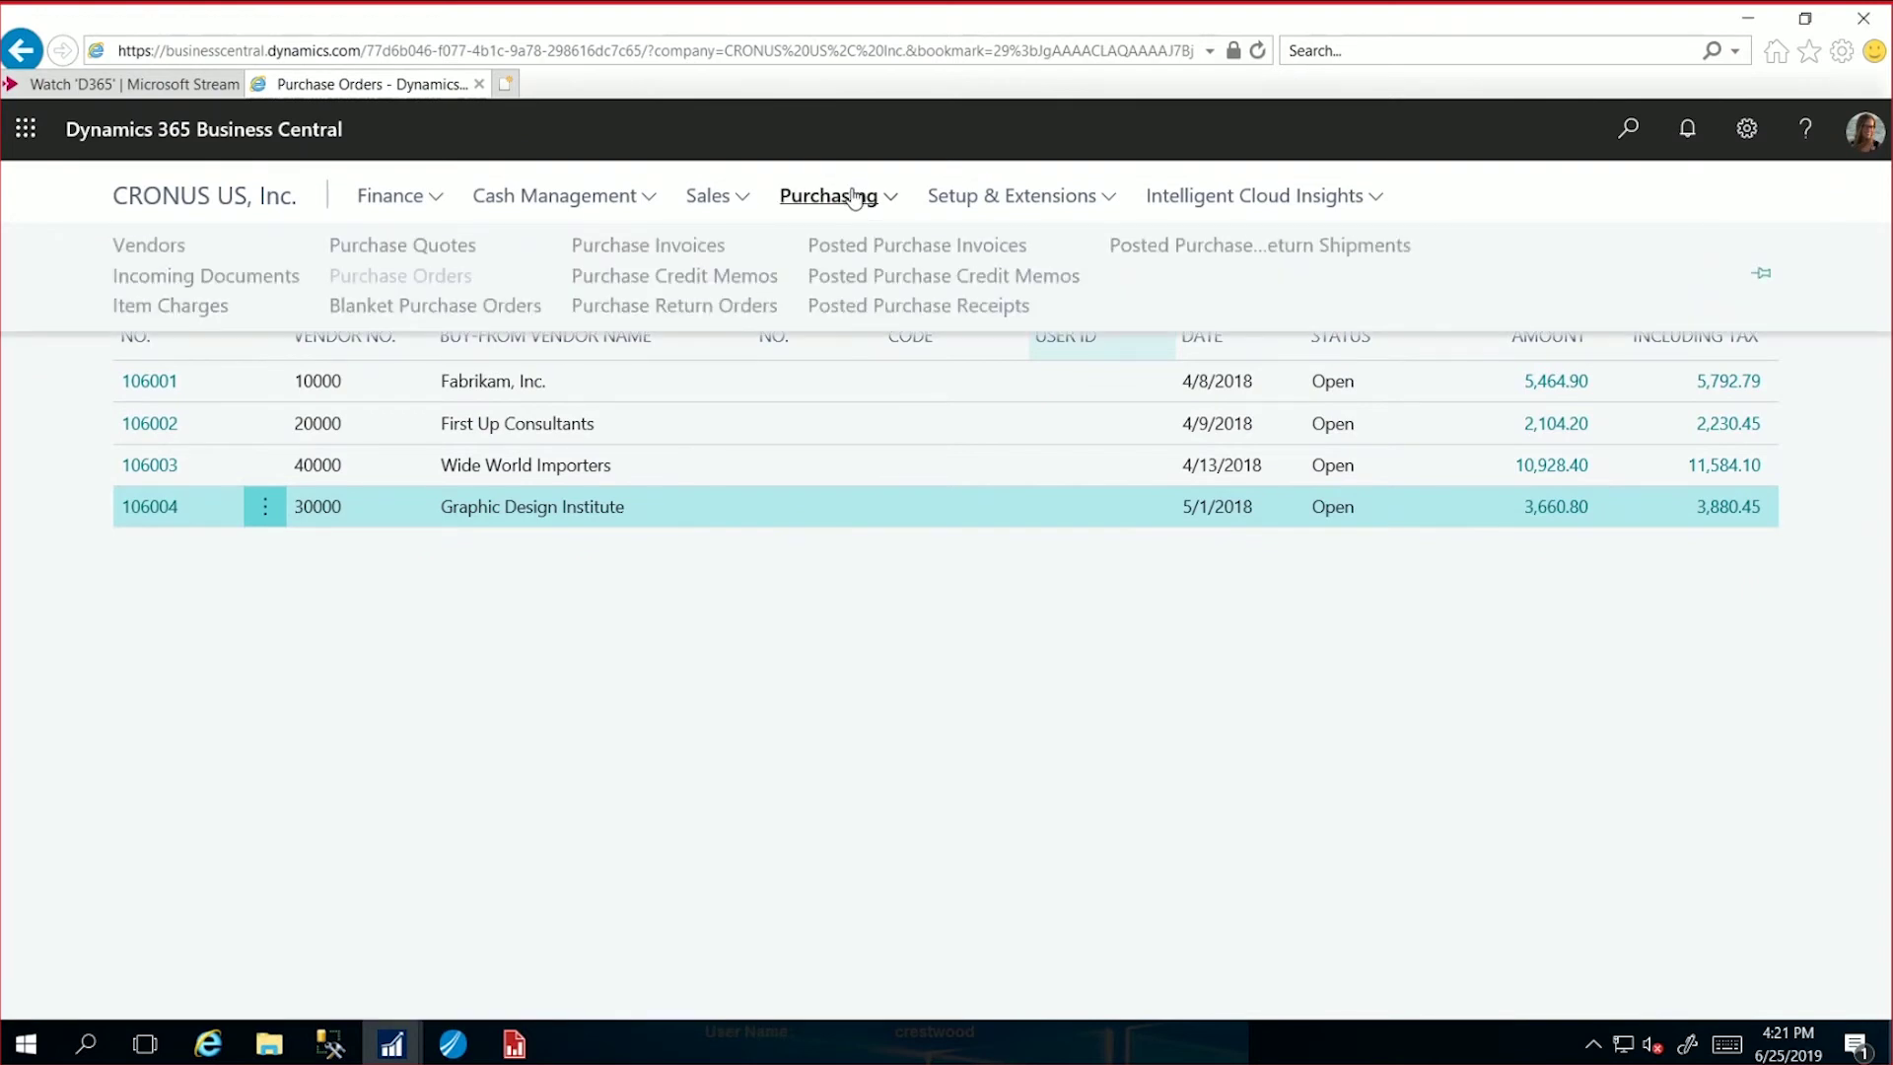
pyautogui.click(124, 250)
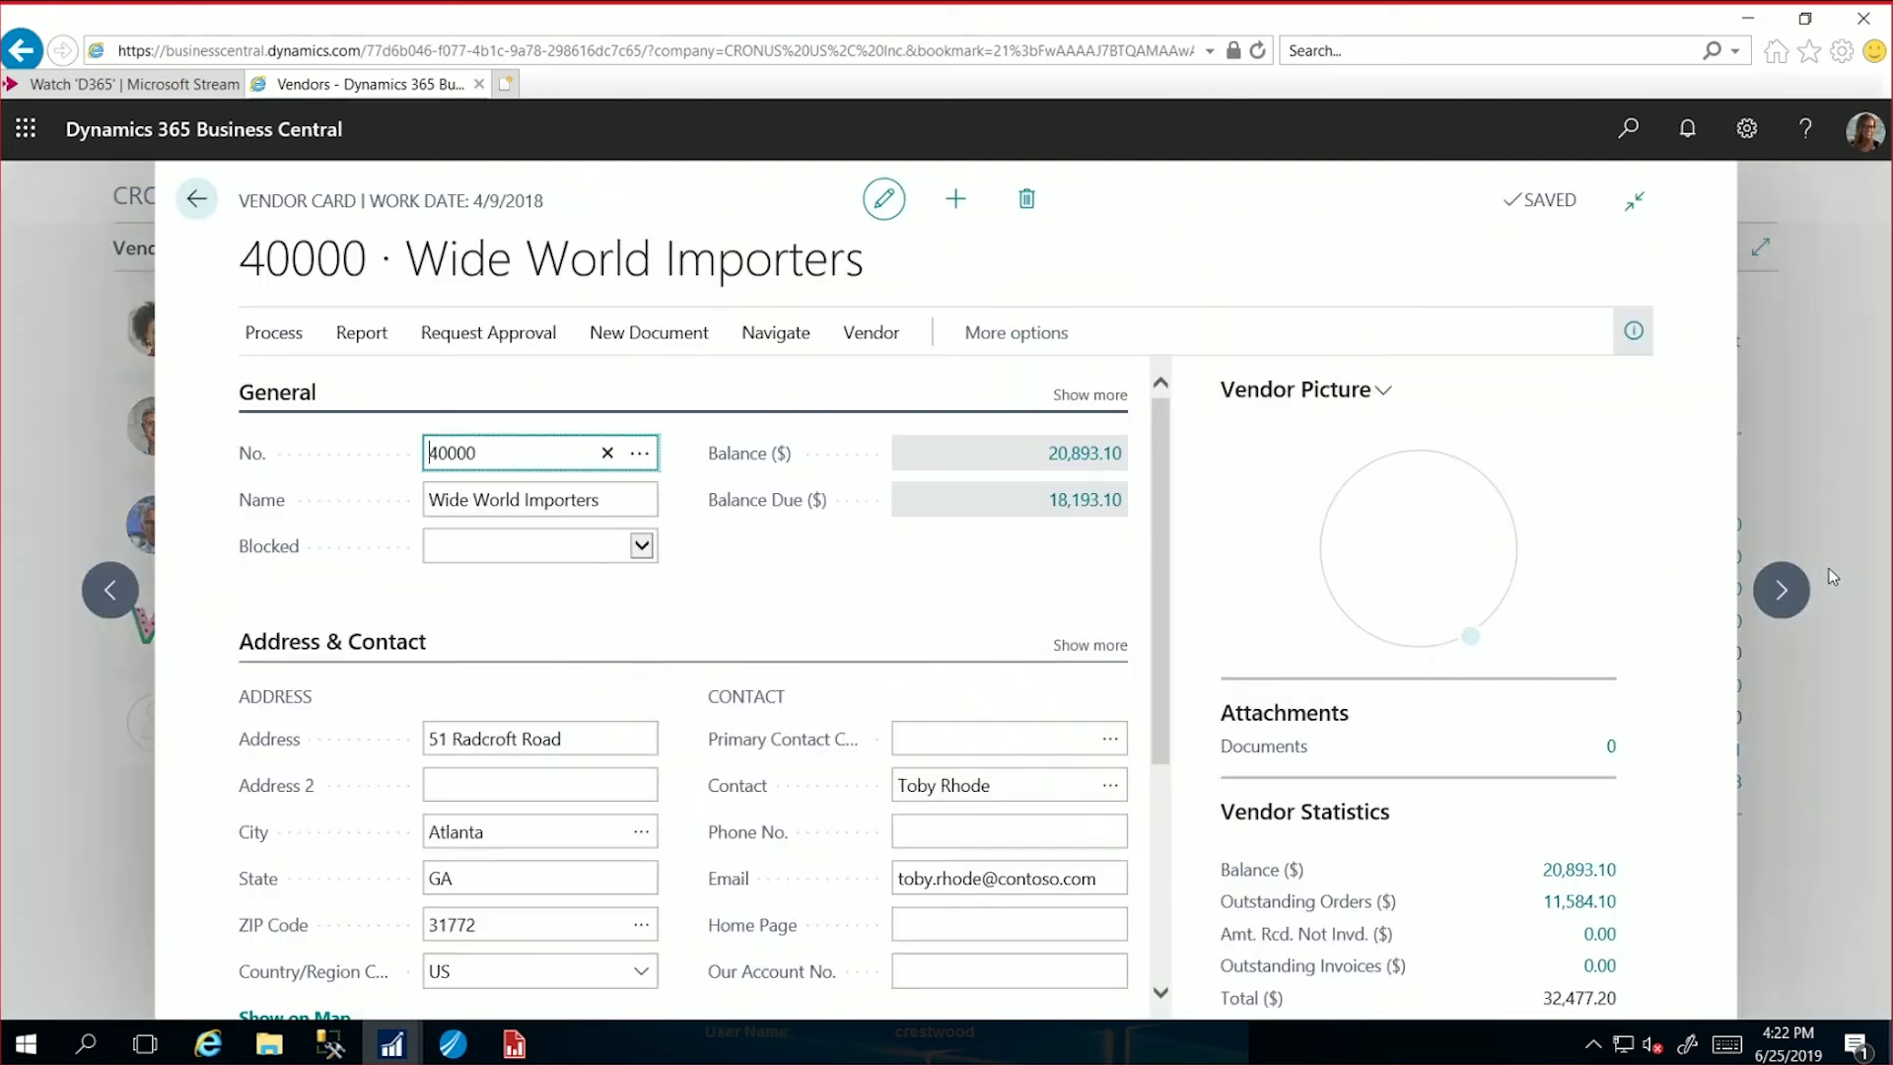
# Step: Drill into the vendor's 20,893.10 balance and scroll ledger entries to the 106009 -1,200.00 invoice
pyautogui.click(1563, 869)
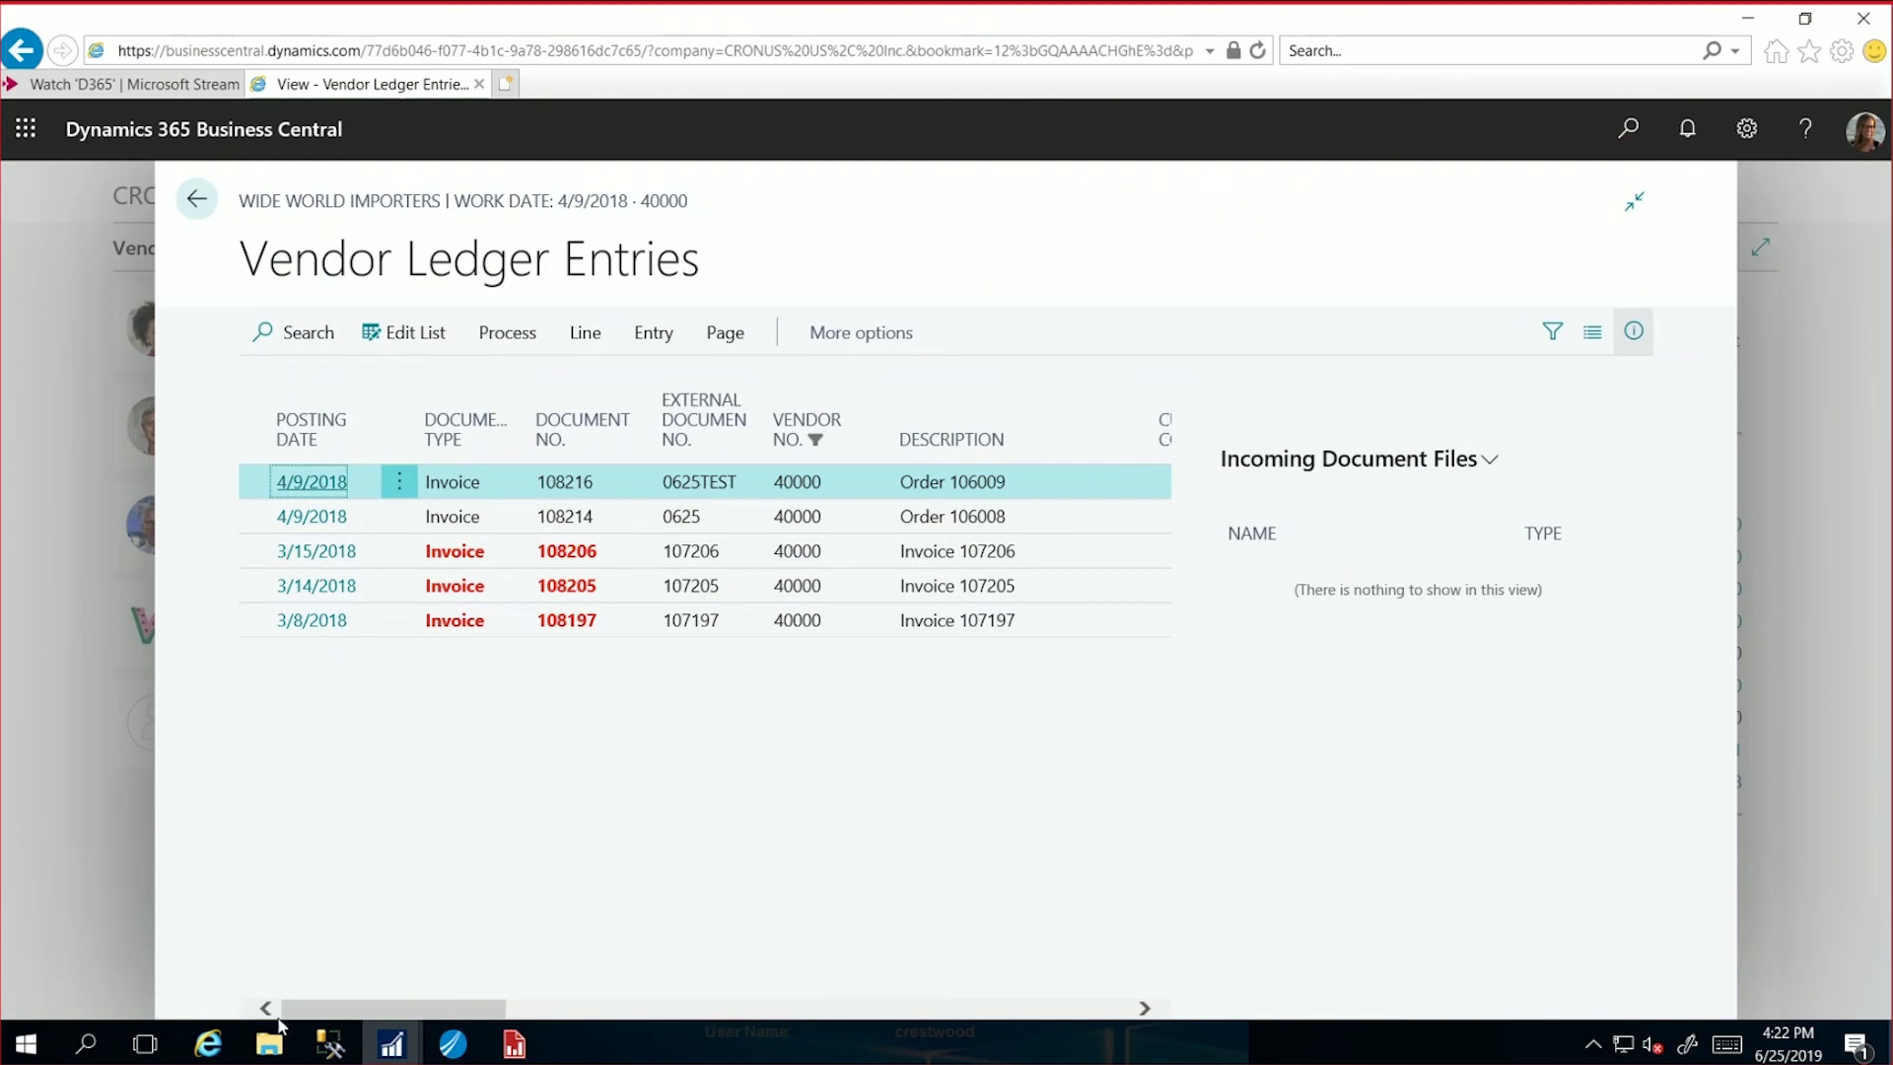
pyautogui.moveTo(443, 1015); pyautogui.dragTo(809, 1008)
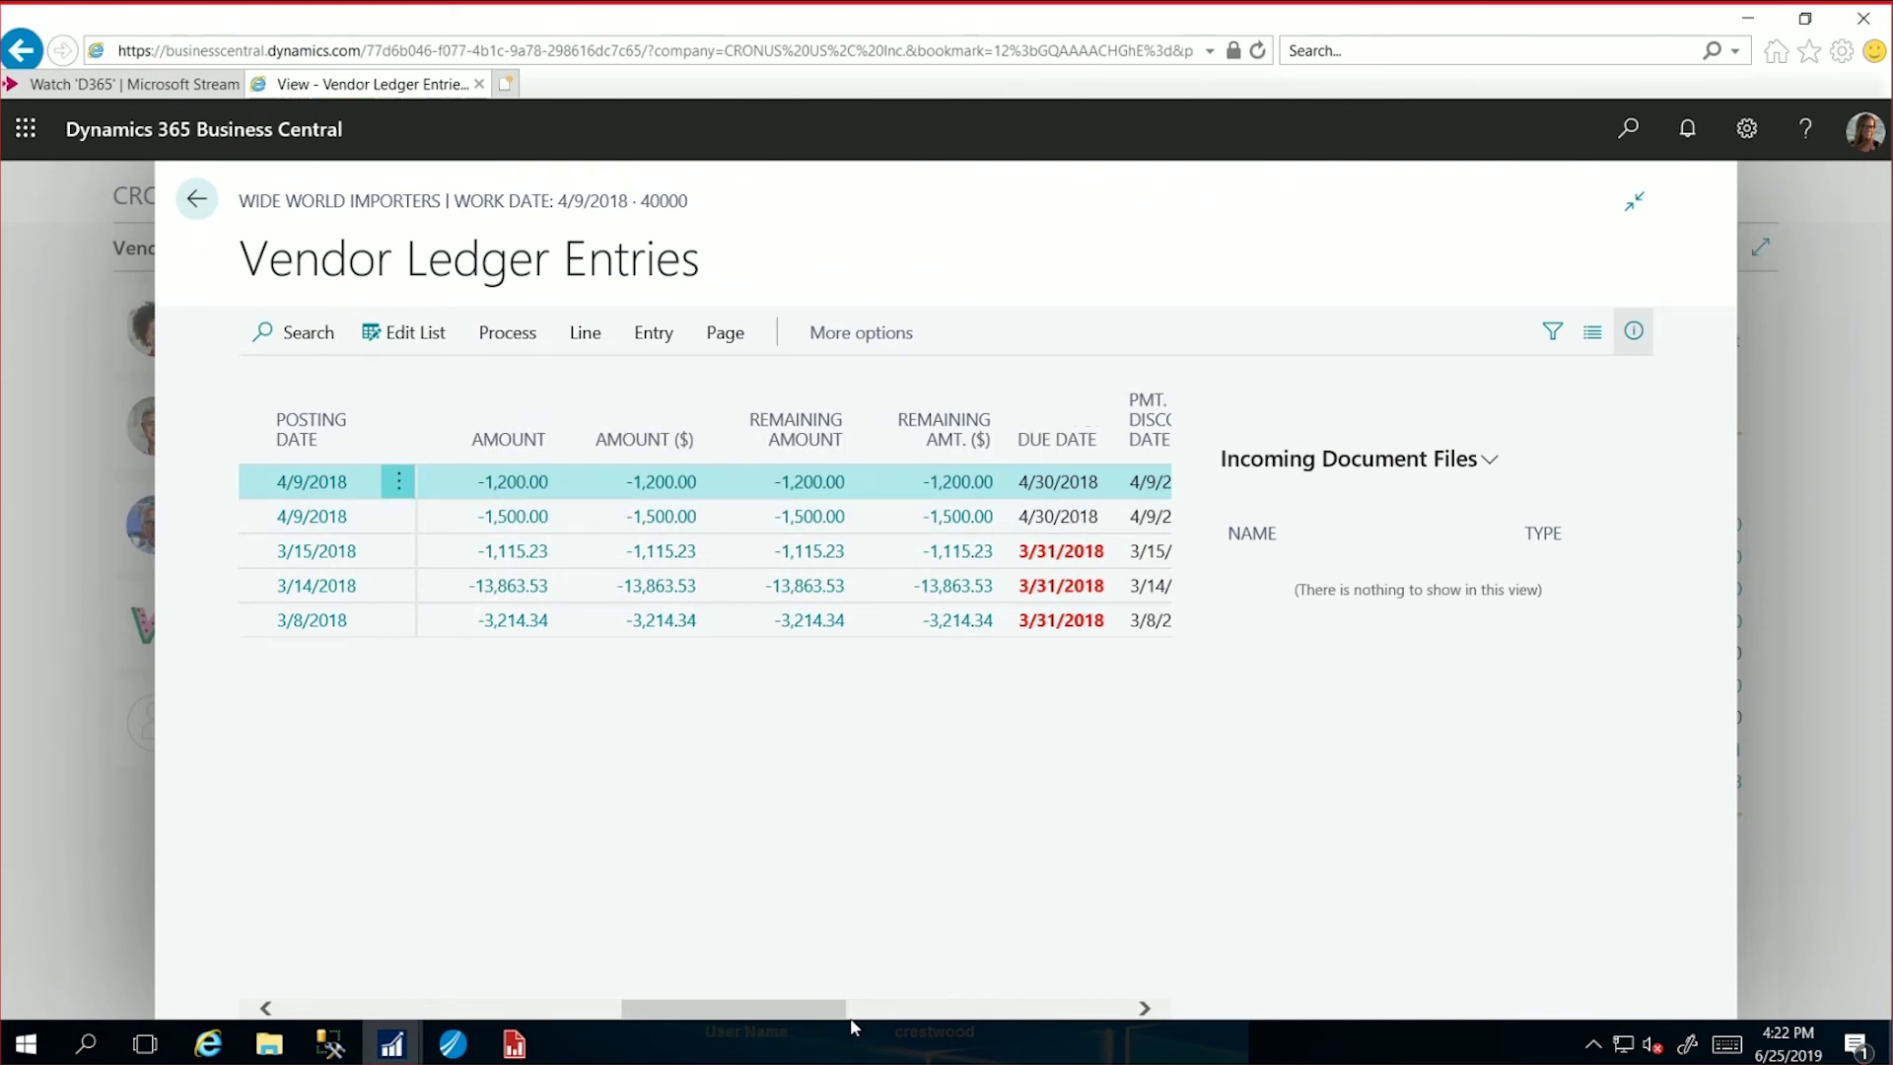
pyautogui.moveTo(830, 1010); pyautogui.dragTo(1084, 1008)
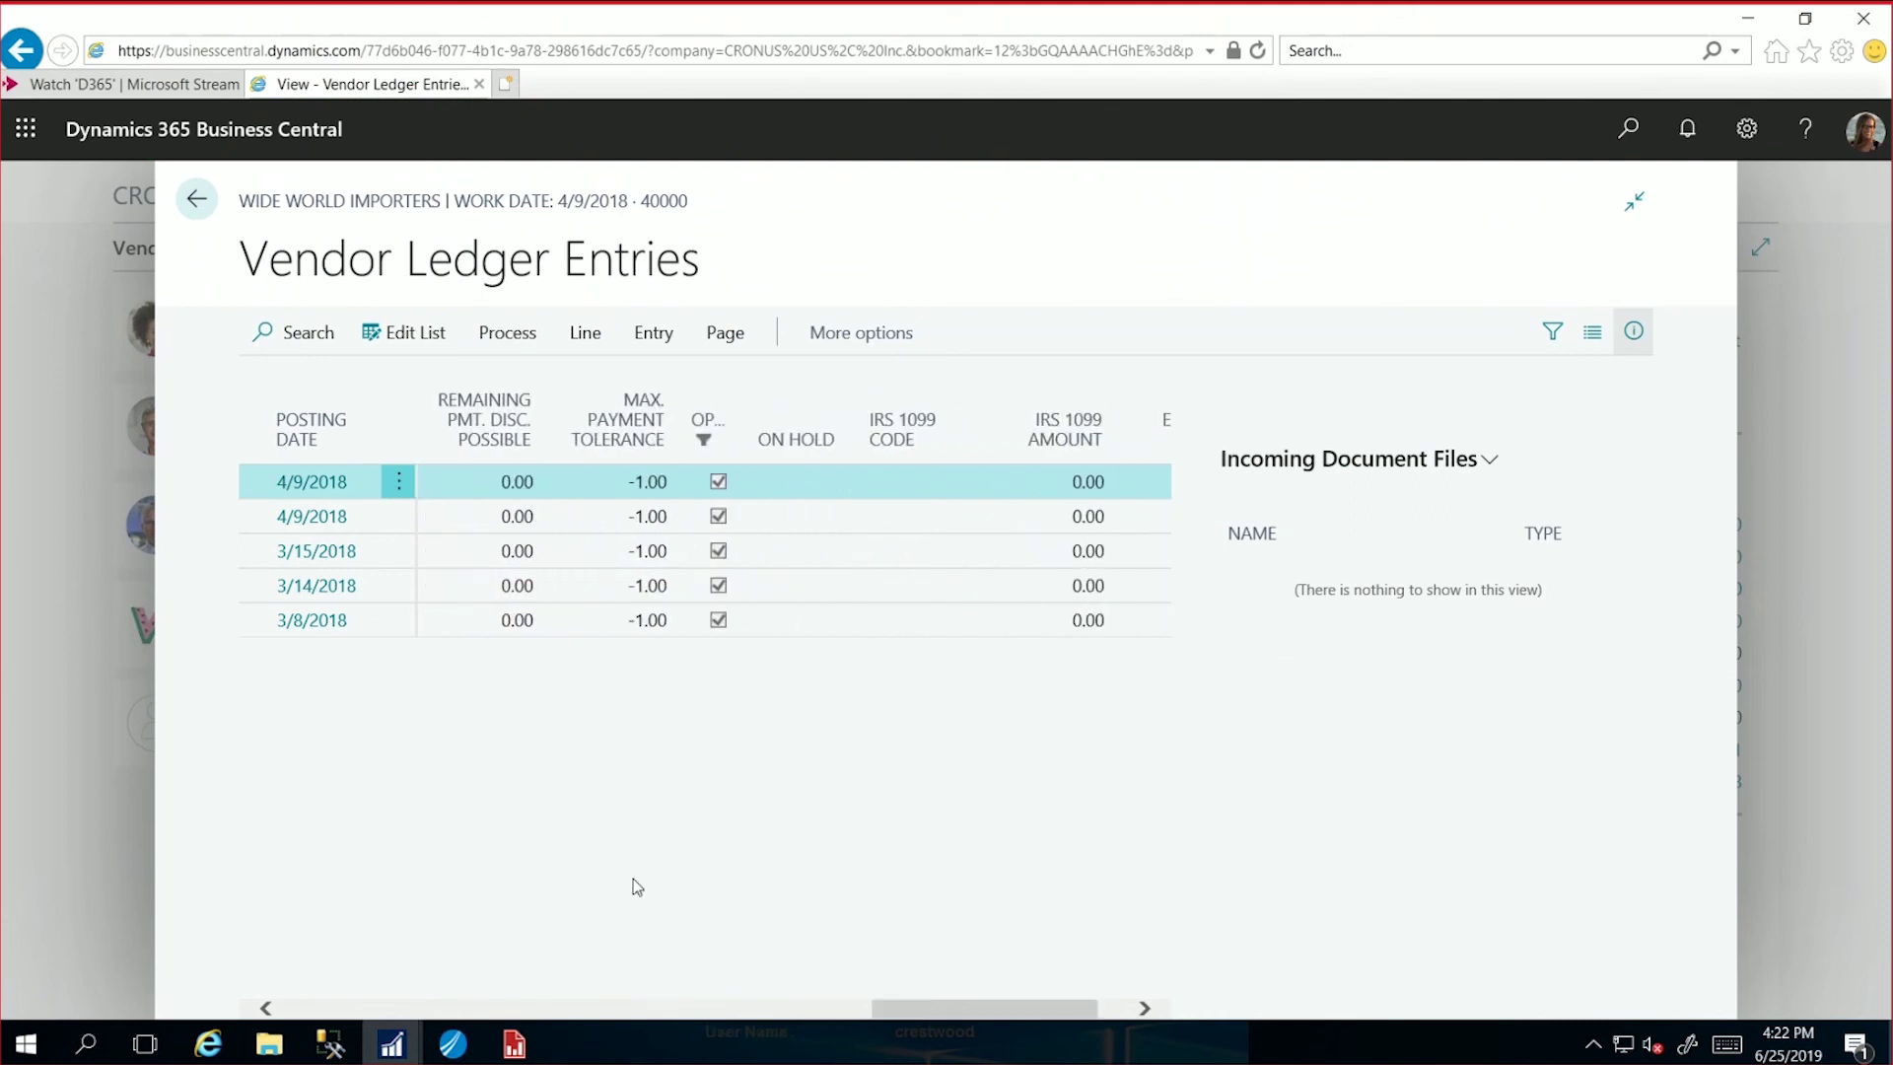